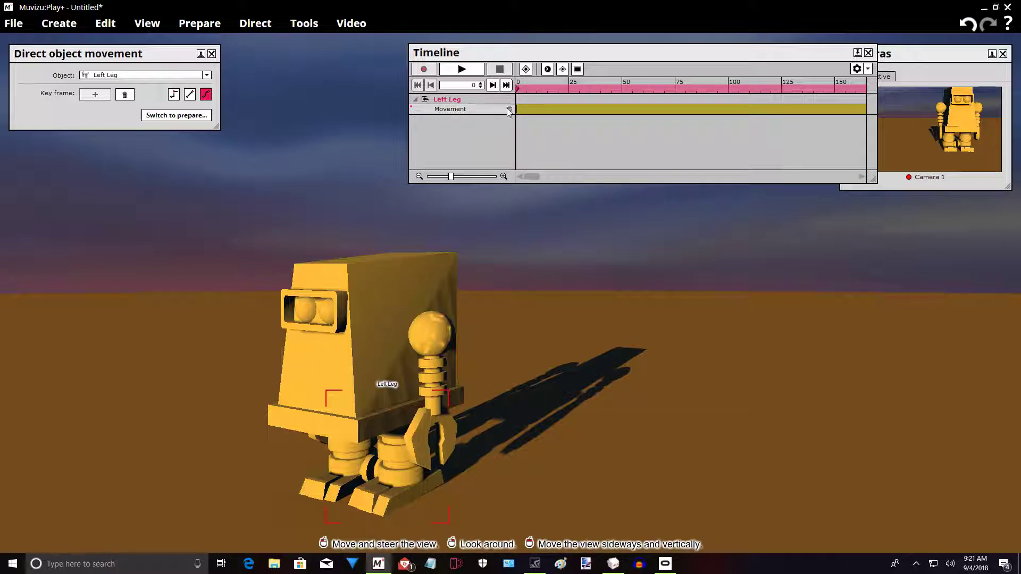
Place a timeline control point at frame 50 and reposition the Timeline window between the other two windows.
left_click_drag(516, 89, 623, 89)
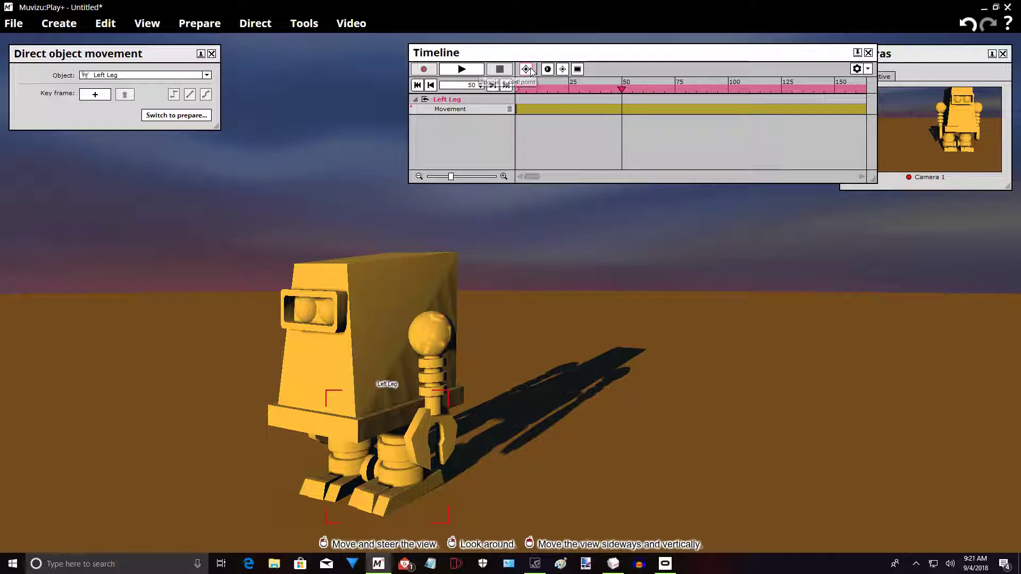
left_click_drag(629, 49, 478, 68)
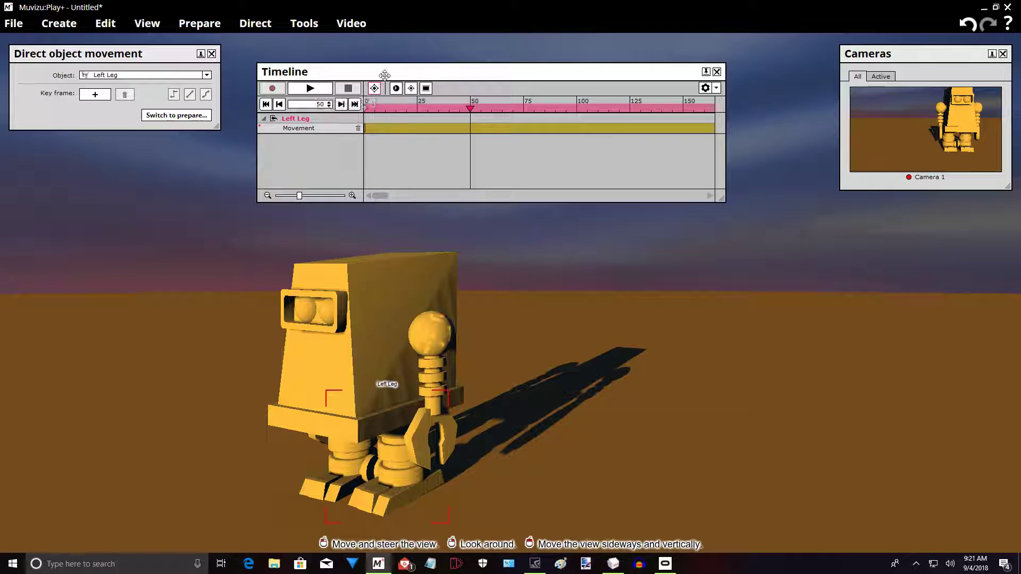
left_click_drag(384, 70, 405, 56)
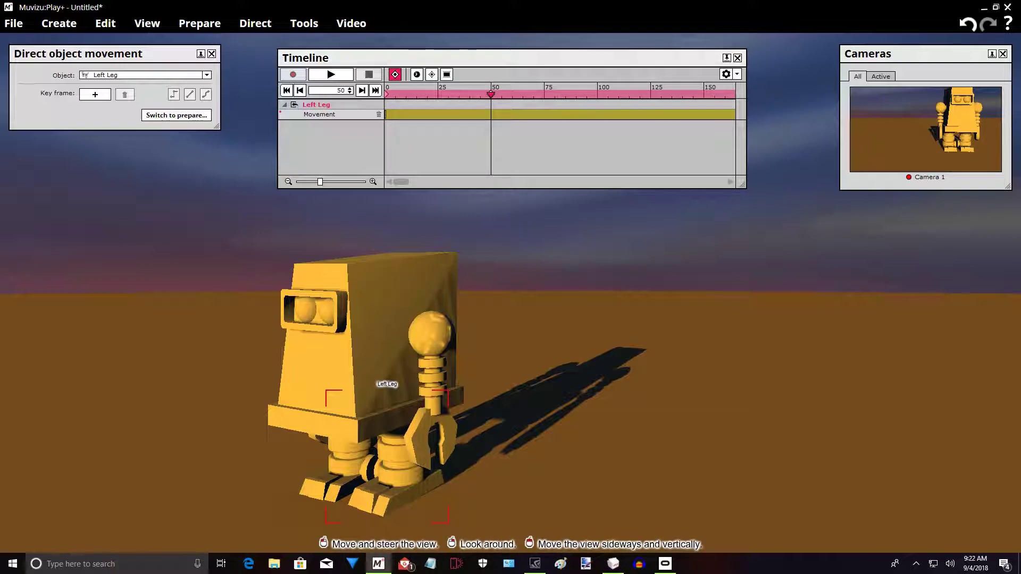
Select the robot's Body and add a movement key frame for it at frame 50.
middle_click_drag(554, 247, 519, 247)
left_click(405, 276)
middle_click_drag(405, 276, 458, 281)
right_click_drag(457, 282, 398, 287)
left_click_drag(399, 287, 403, 302)
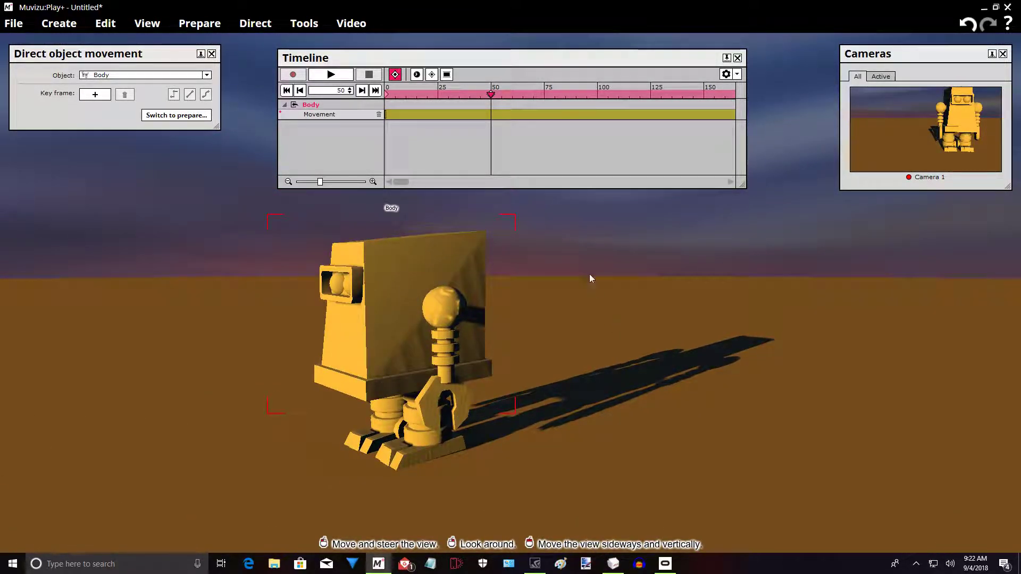
left_click(95, 95)
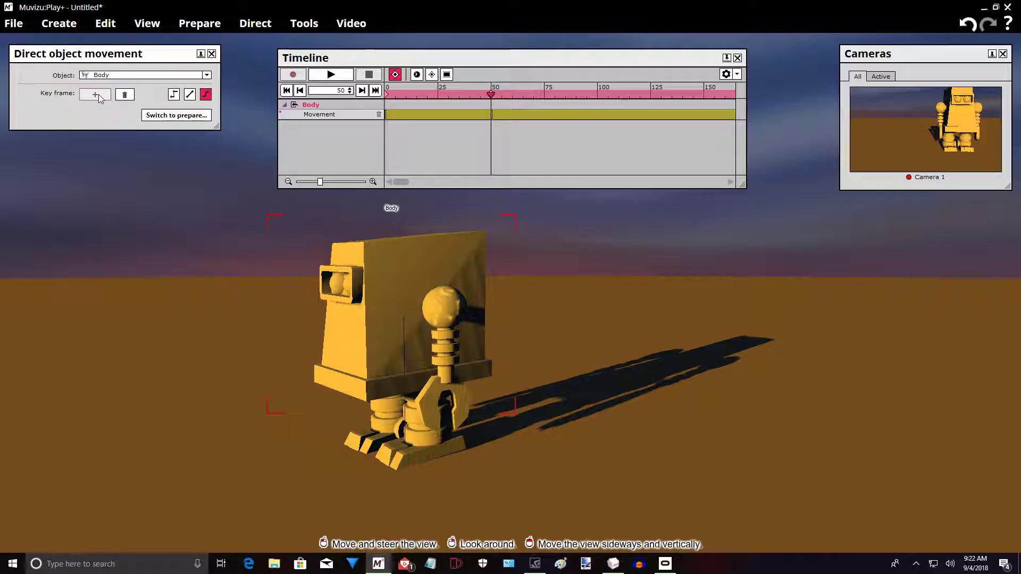
Create a control point at frame 75 and add a movement key frame for the Body there.
mouse_move(491, 94)
left_mouse_down()
mouse_move(516, 94)
mouse_move(505, 94)
left_mouse_up()
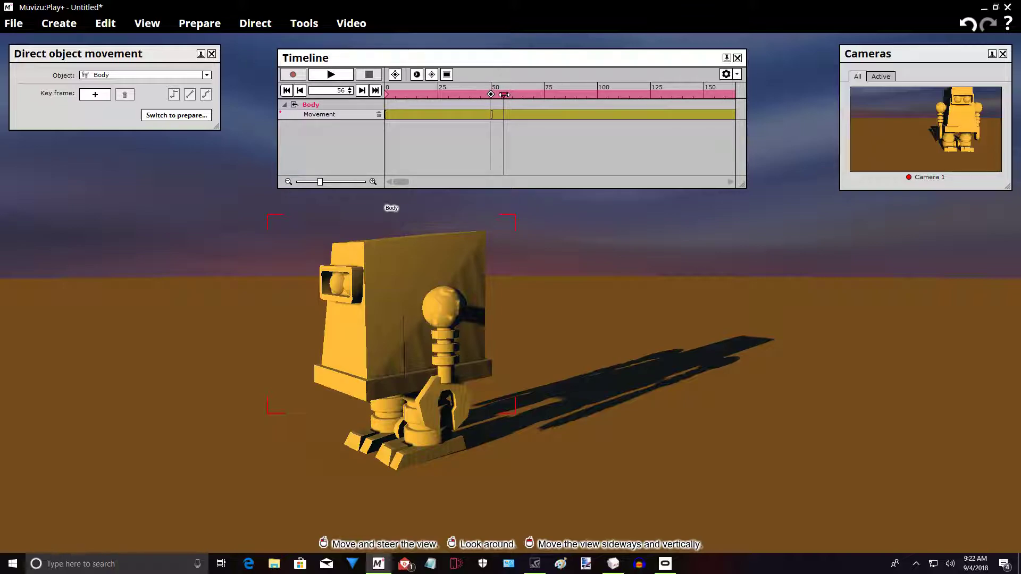
left_click_drag(504, 94, 545, 93)
left_click_drag(545, 94, 544, 94)
left_click(394, 75)
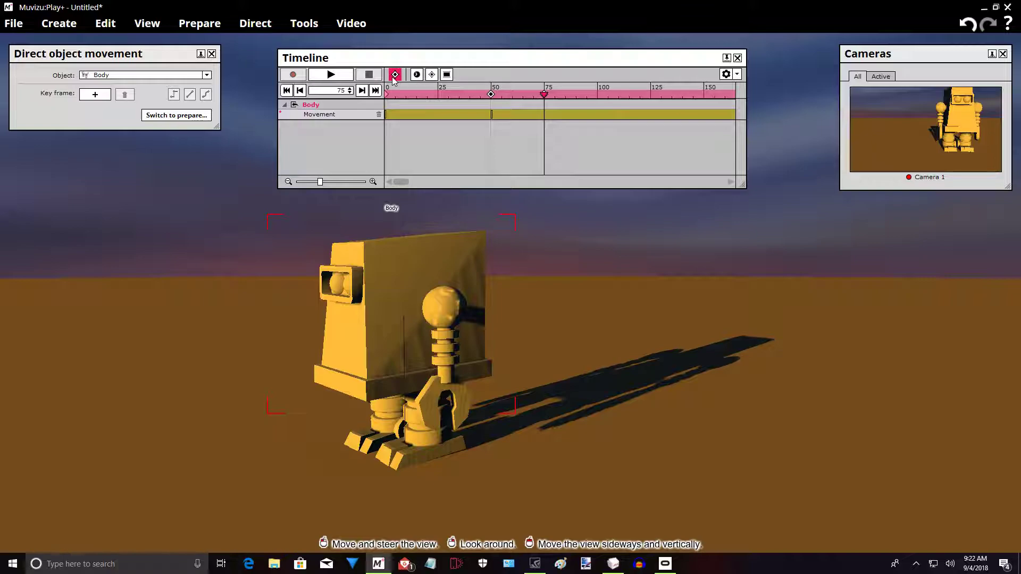
left_click(96, 94)
left_click(97, 95)
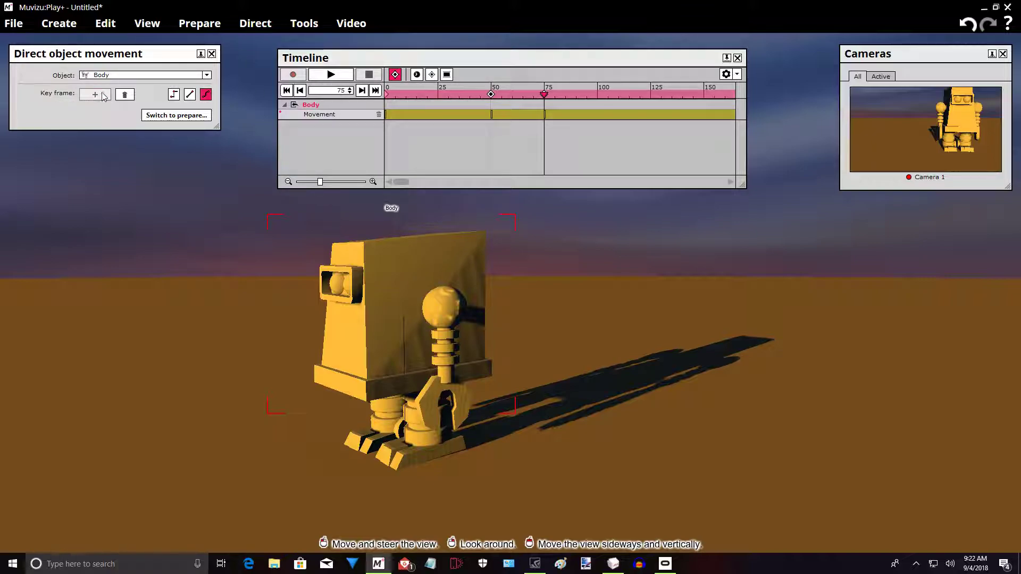
Select the robot's Left Leg and add a movement key frame for it at frame 50.
middle_click_drag(669, 290, 542, 298)
right_click_drag(543, 298, 612, 287)
middle_click_drag(612, 287, 569, 287)
middle_click_drag(641, 297, 631, 297)
scroll(631, 296, "up", 3)
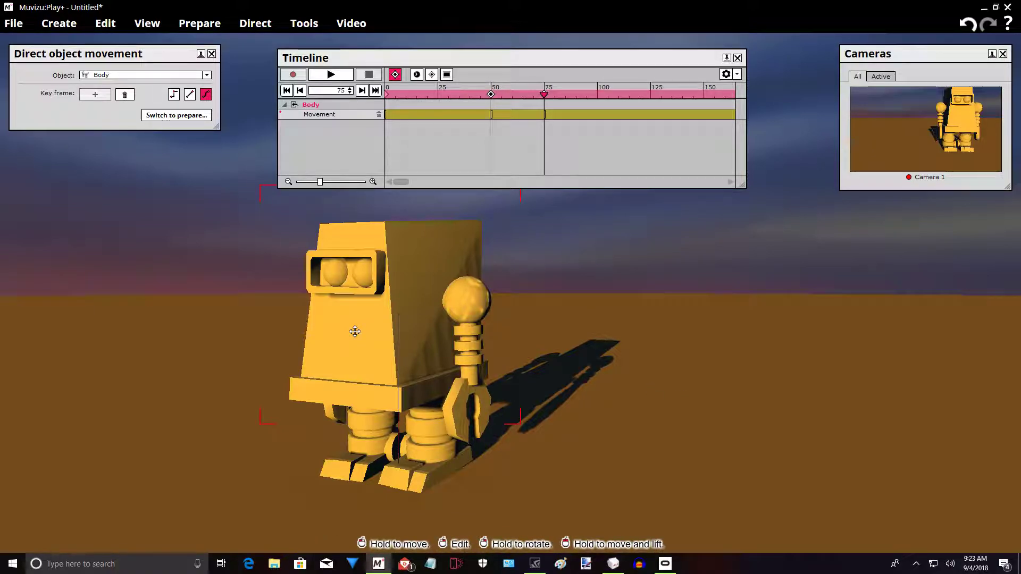
middle_click_drag(606, 375, 676, 374)
right_click_drag(675, 374, 591, 396)
middle_click_drag(605, 374, 643, 380)
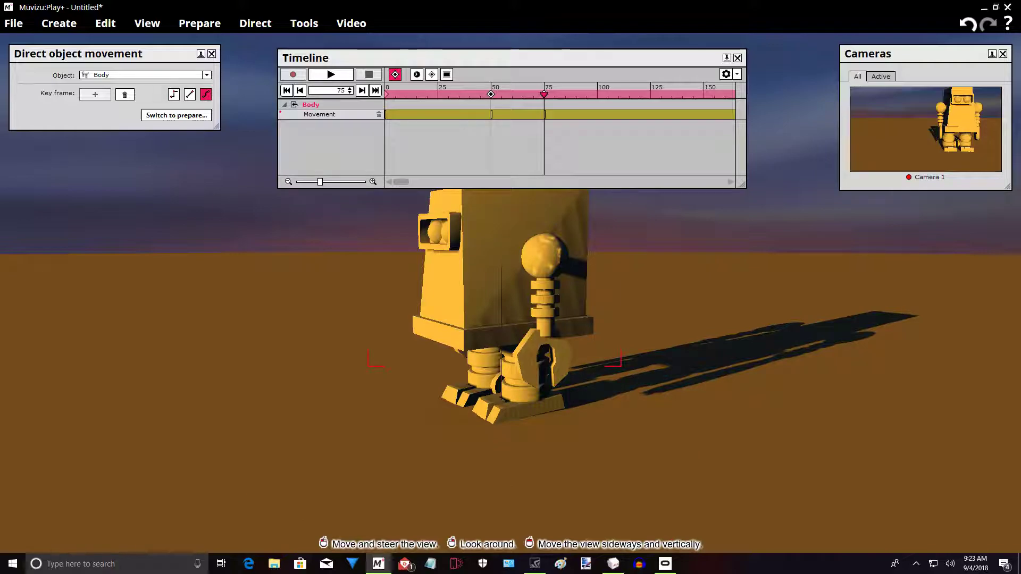
left_click(531, 400)
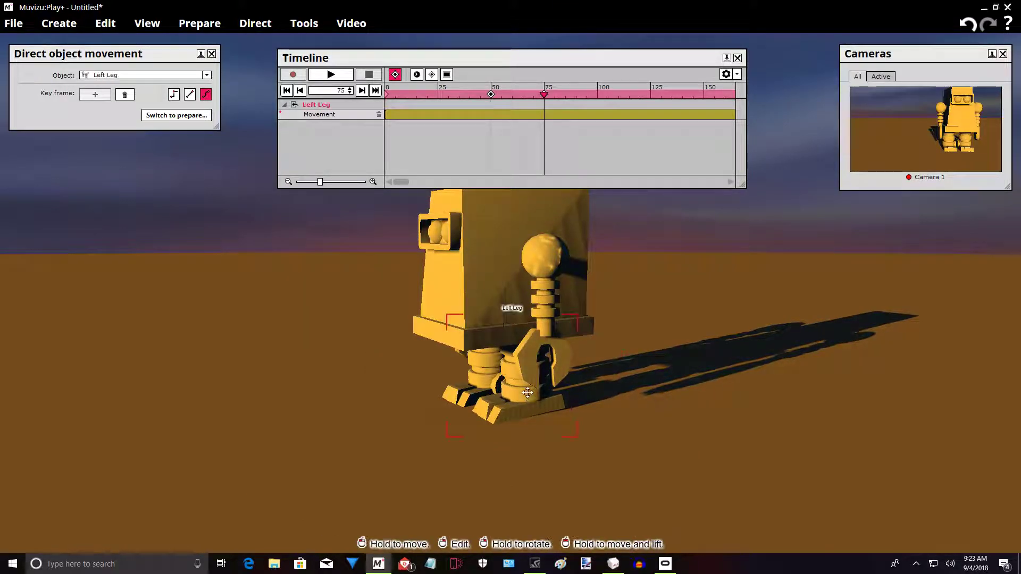
left_click_drag(662, 384, 780, 357)
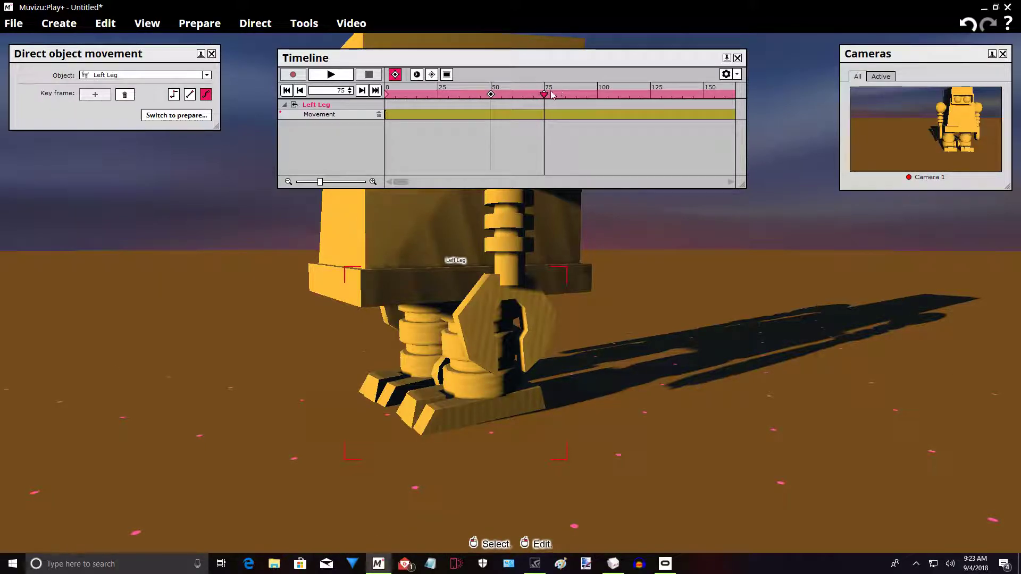
left_click_drag(544, 93, 491, 94)
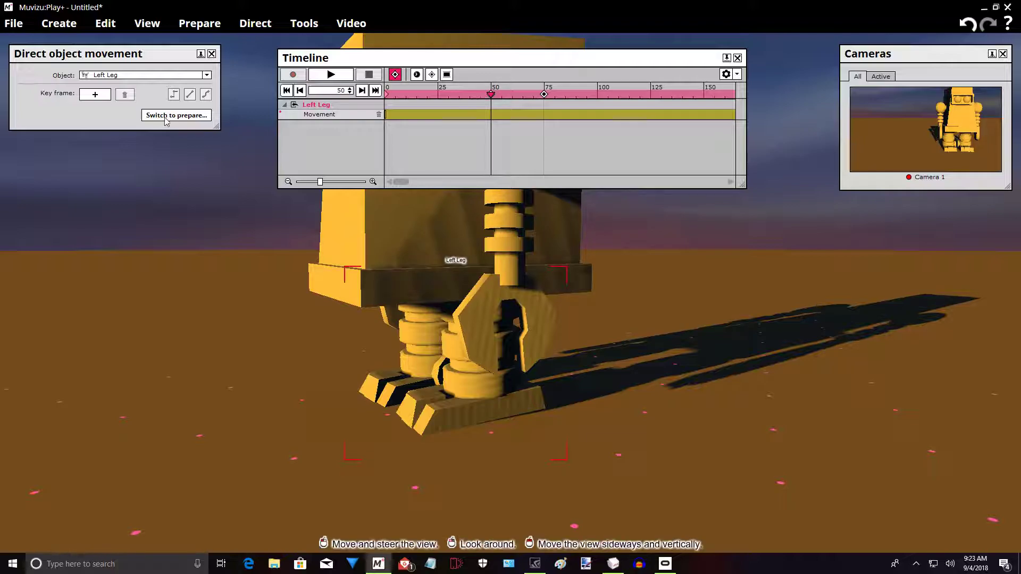
left_click(87, 95)
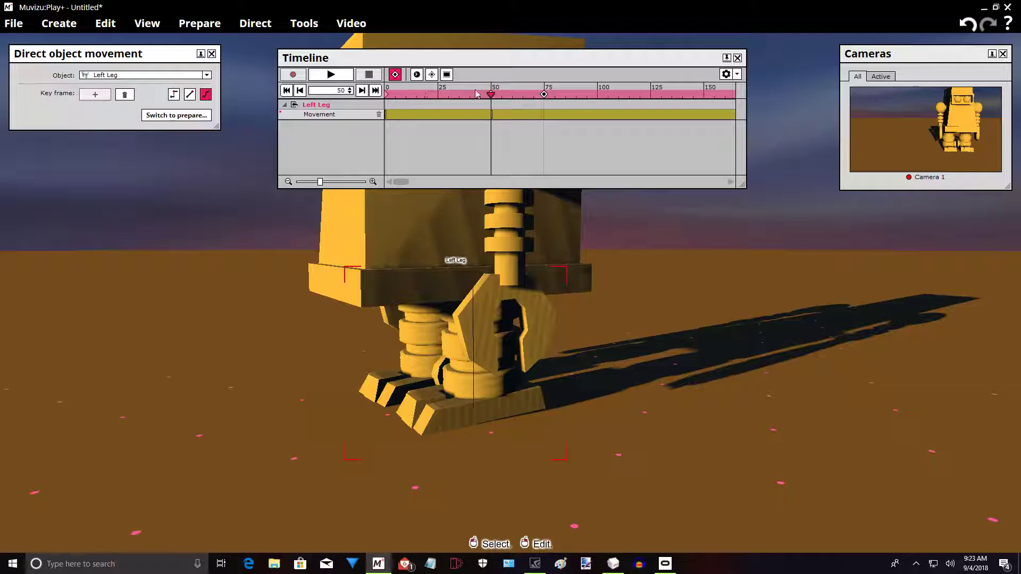
Add a Left Leg key frame at frame 75 and move the leg forward and up off the ground.
left_click_drag(492, 94, 544, 95)
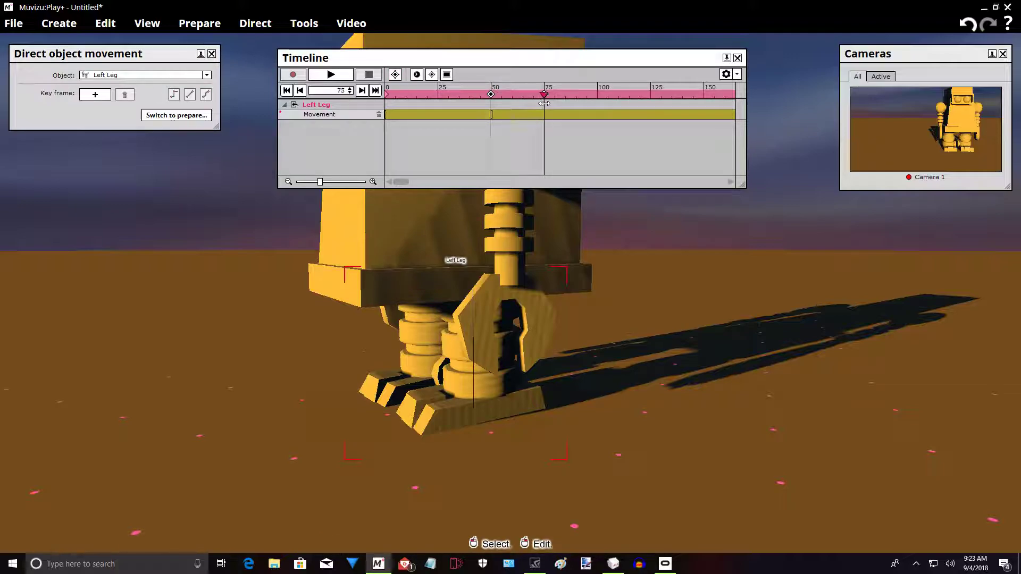
left_click(97, 95)
mouse_move(426, 392)
left_mouse_down()
mouse_move(402, 408)
mouse_move(411, 403)
left_mouse_up()
left_click_drag(680, 443, 684, 444)
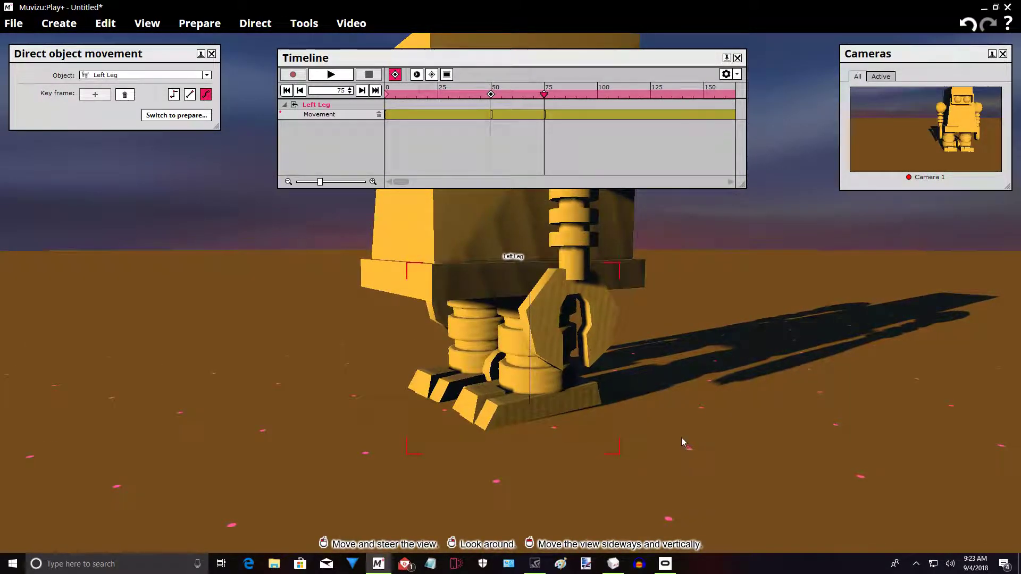
left_click_drag(542, 377, 542, 377)
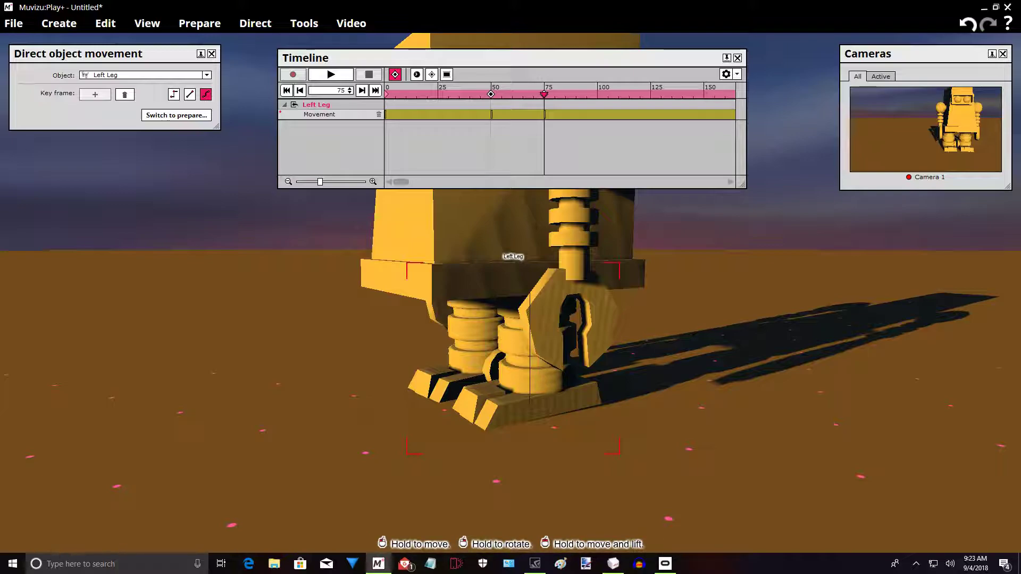
left_click_drag(542, 376, 512, 364)
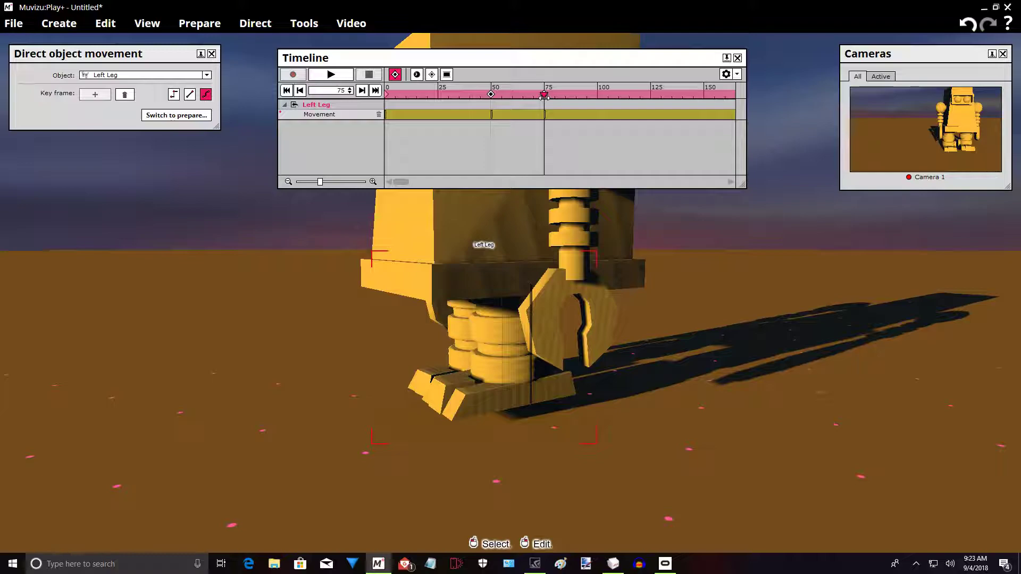
Create a control point at frame 85, key the Left Leg there and lower its foot back to the ground.
left_click_drag(545, 96, 566, 96)
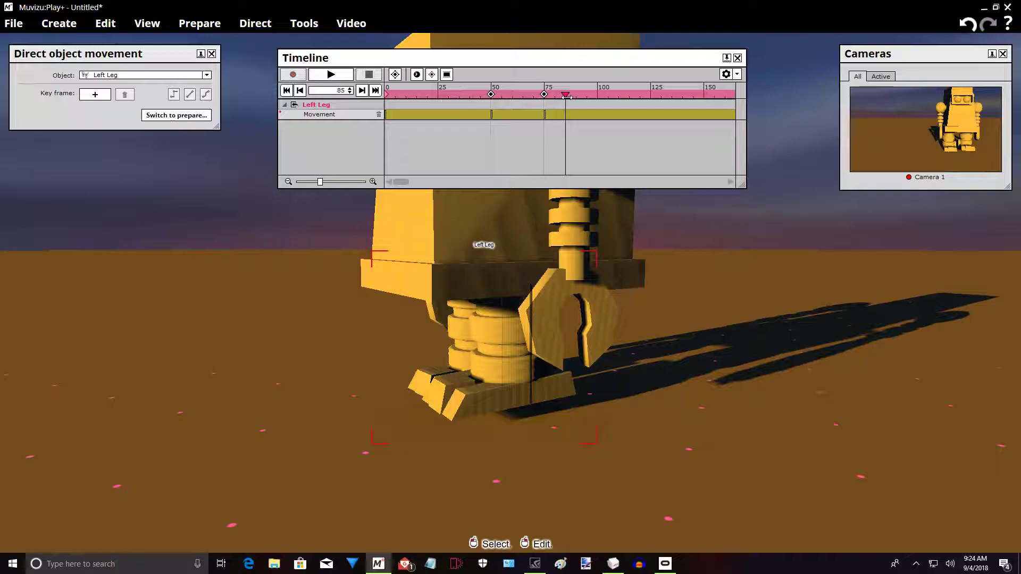
left_click(395, 74)
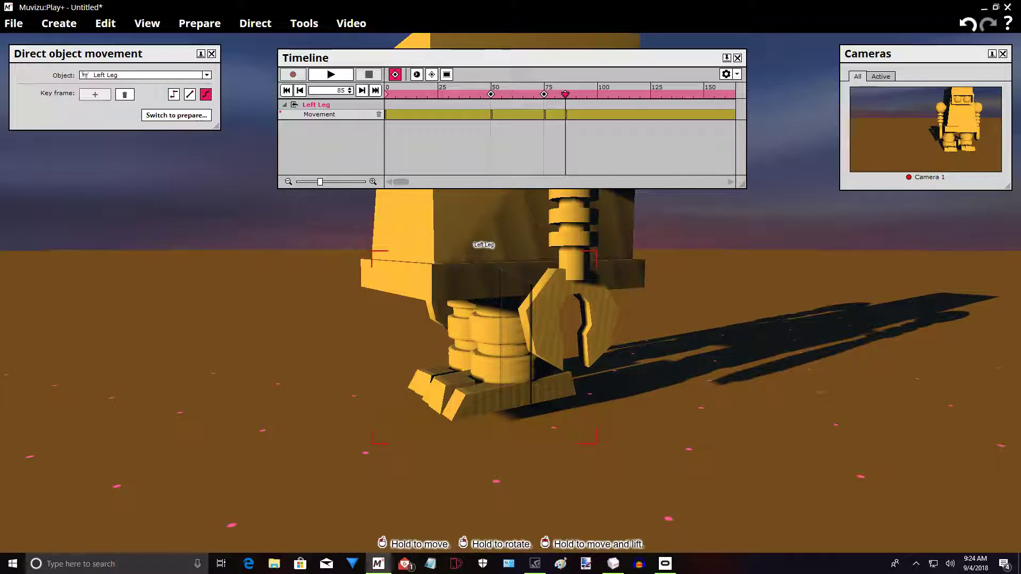
left_click_drag(499, 348, 498, 363)
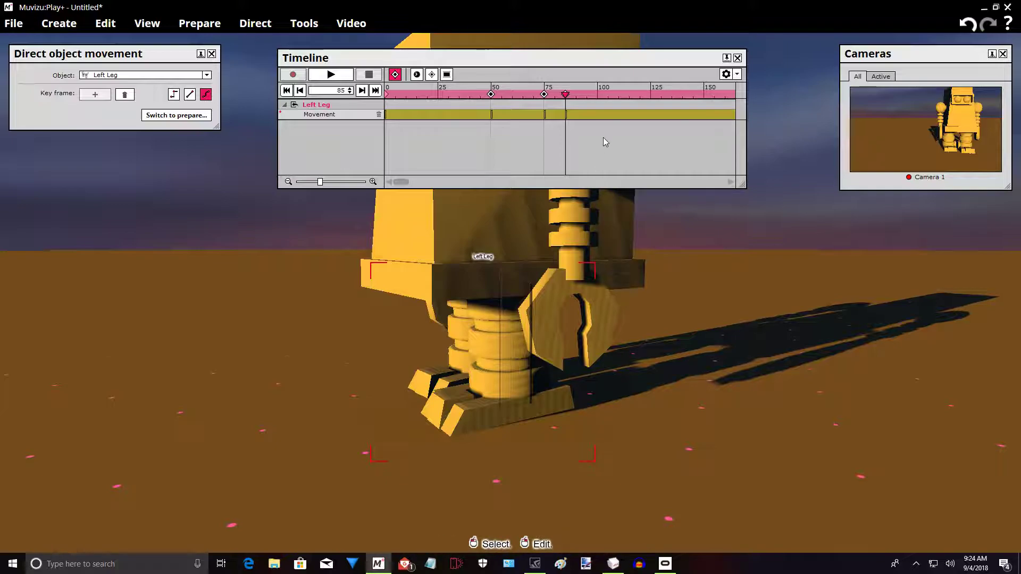
Select the Body and shift it slightly forward at its frame 75 key frame, moving the Timeline window clear of it.
left_click_drag(566, 95, 491, 94)
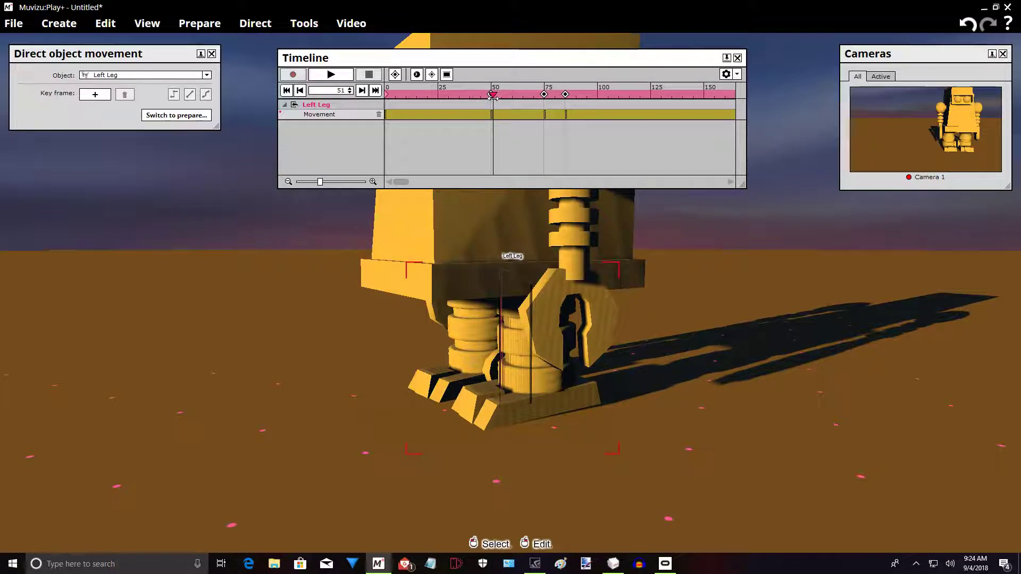
left_click(477, 222)
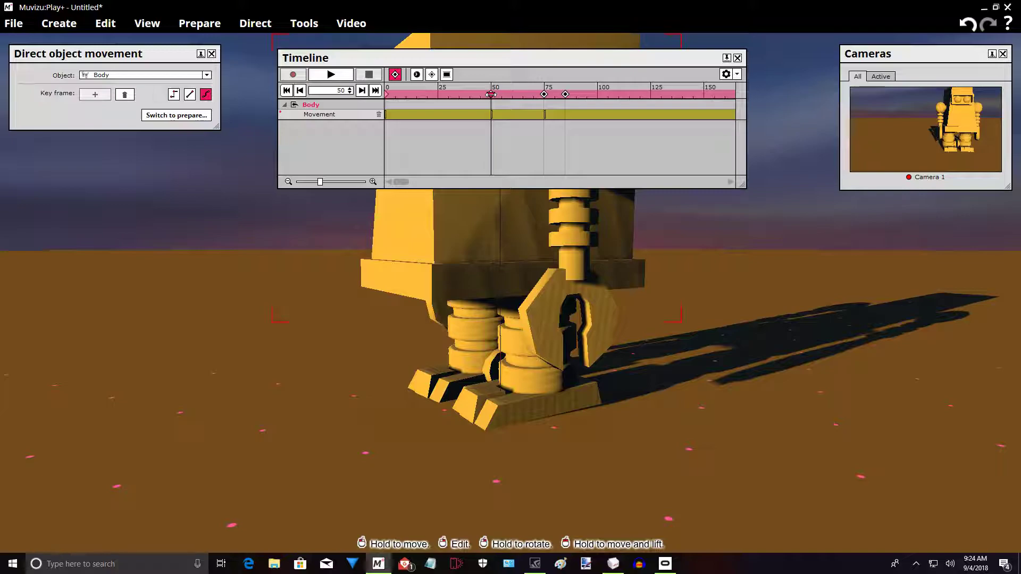
left_click_drag(493, 94, 544, 93)
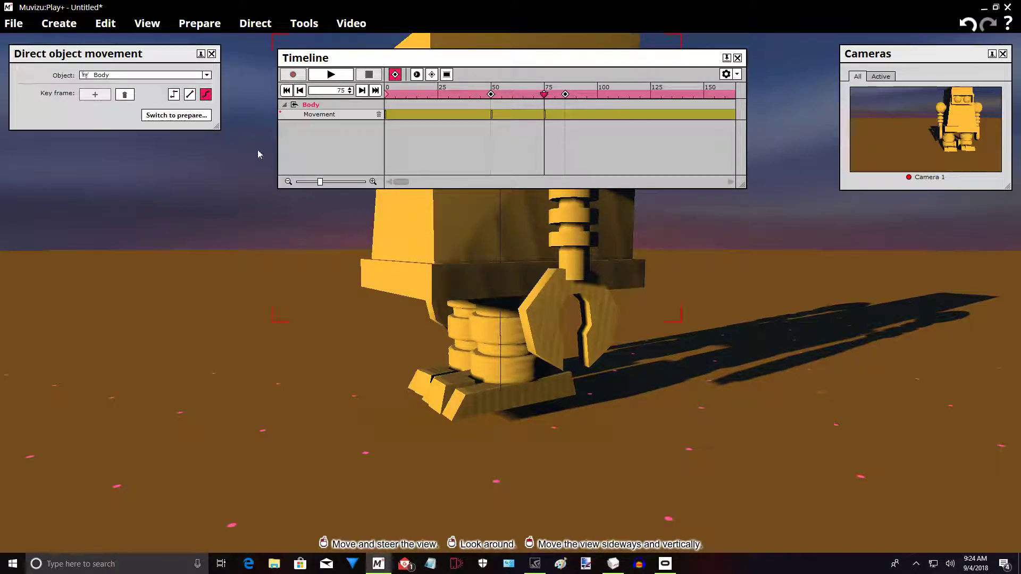
left_click_drag(496, 59, 446, 432)
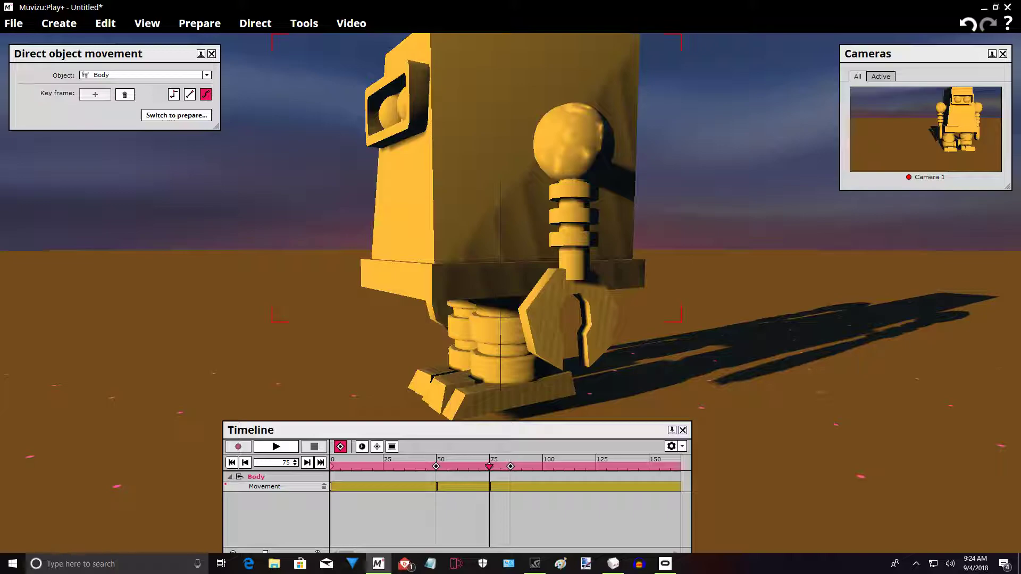
left_click_drag(500, 182, 477, 182)
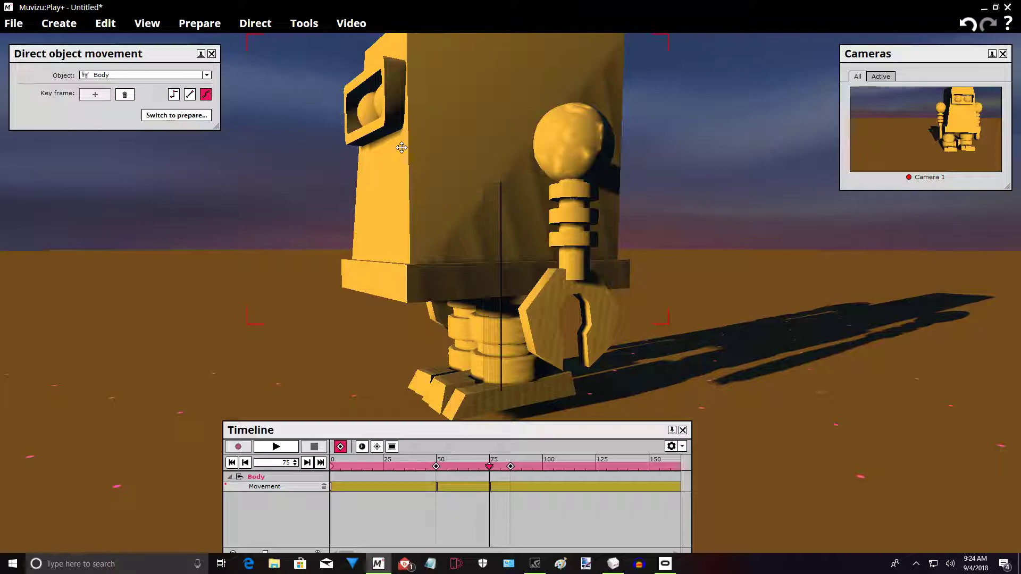
Select the robot's Right Leg and add a movement key frame for it at frame 85.
left_click_drag(490, 467, 511, 475)
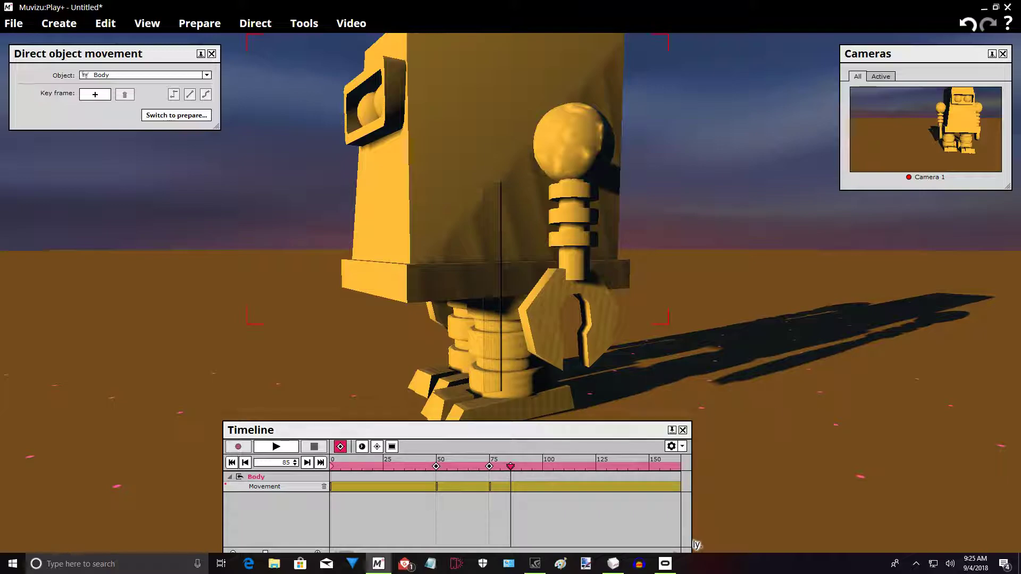
mouse_move(510, 287)
left_mouse_down()
mouse_move(458, 288)
mouse_move(532, 287)
mouse_move(479, 288)
mouse_move(532, 297)
mouse_move(596, 282)
mouse_move(453, 279)
mouse_move(500, 271)
left_mouse_up()
left_click(395, 326)
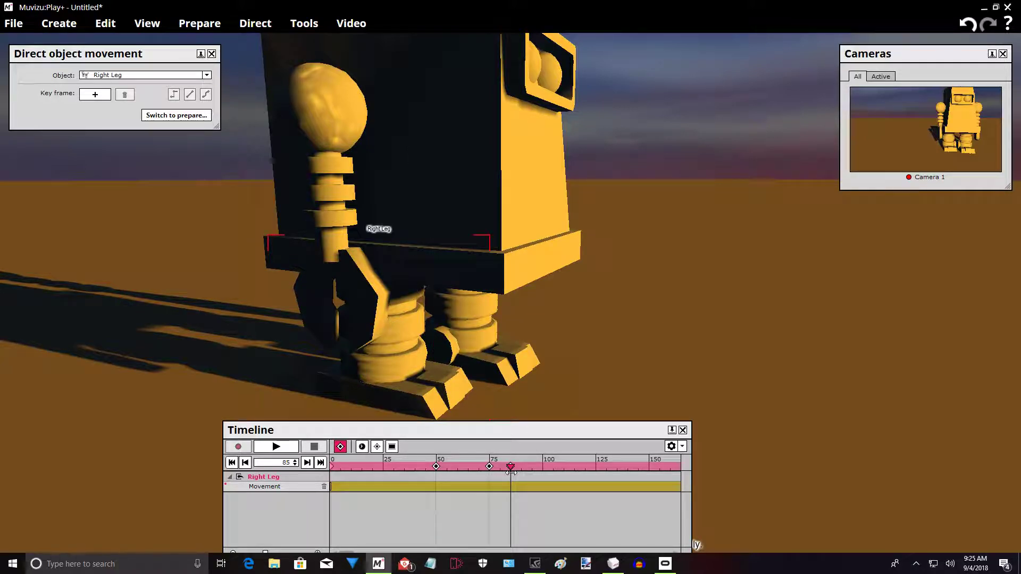
left_click_drag(562, 427, 461, 377)
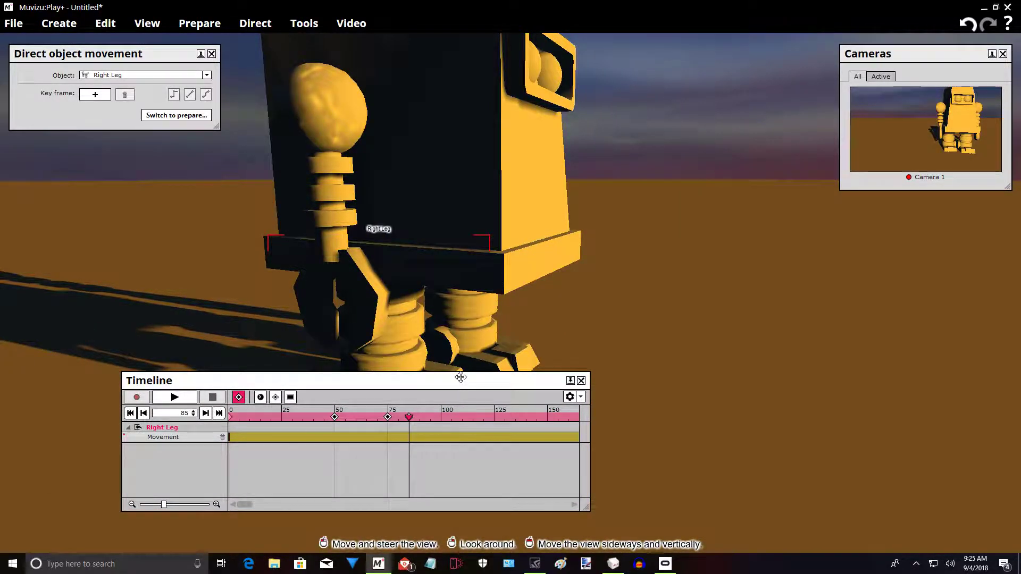
left_click(96, 95)
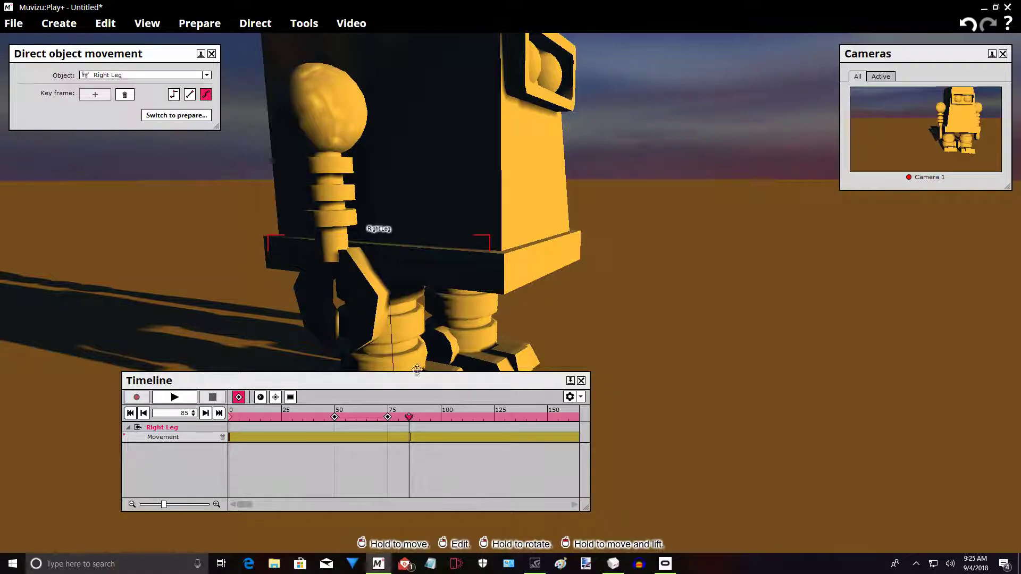
left_click(413, 417)
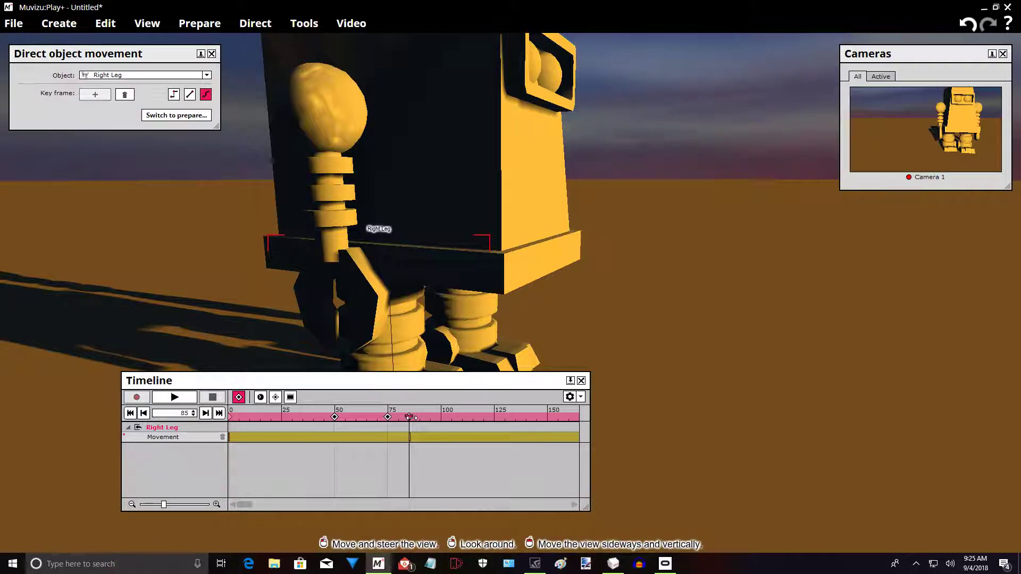
Create a control point at frame 116, key the Right Leg there and move the leg forward.
left_click_drag(413, 417, 477, 425)
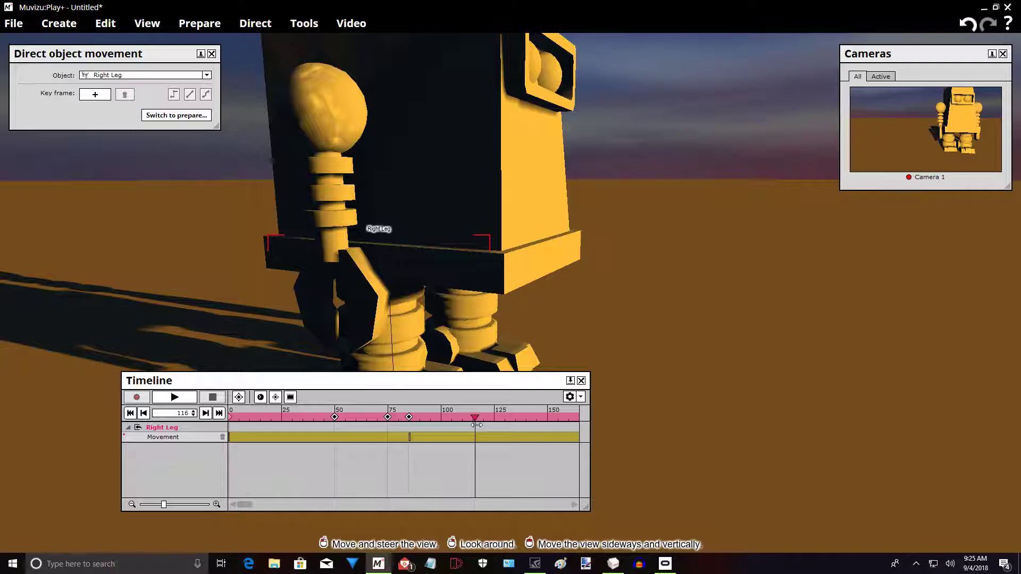
left_click(240, 397)
left_click(96, 95)
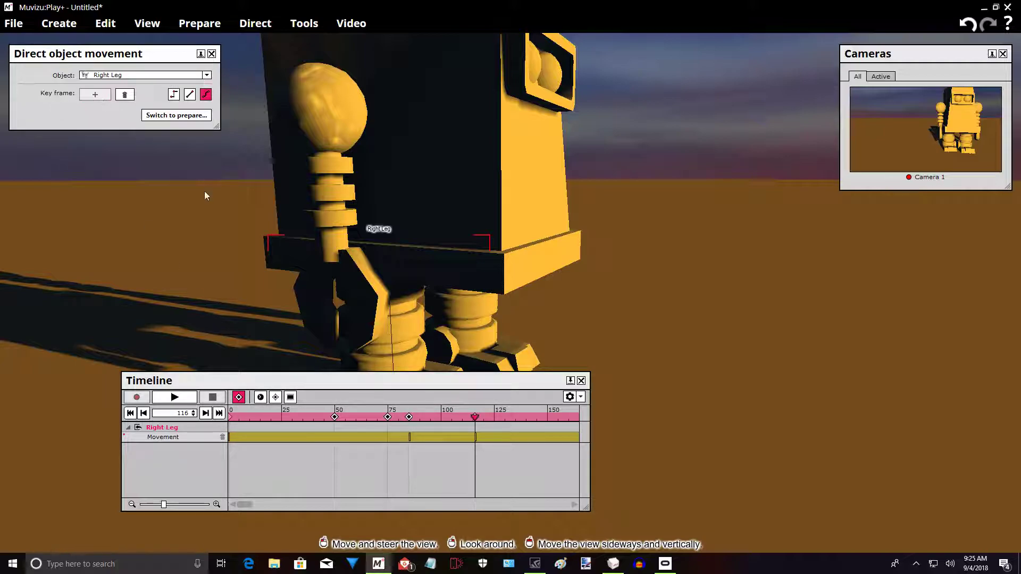
left_click_drag(326, 372, 154, 401)
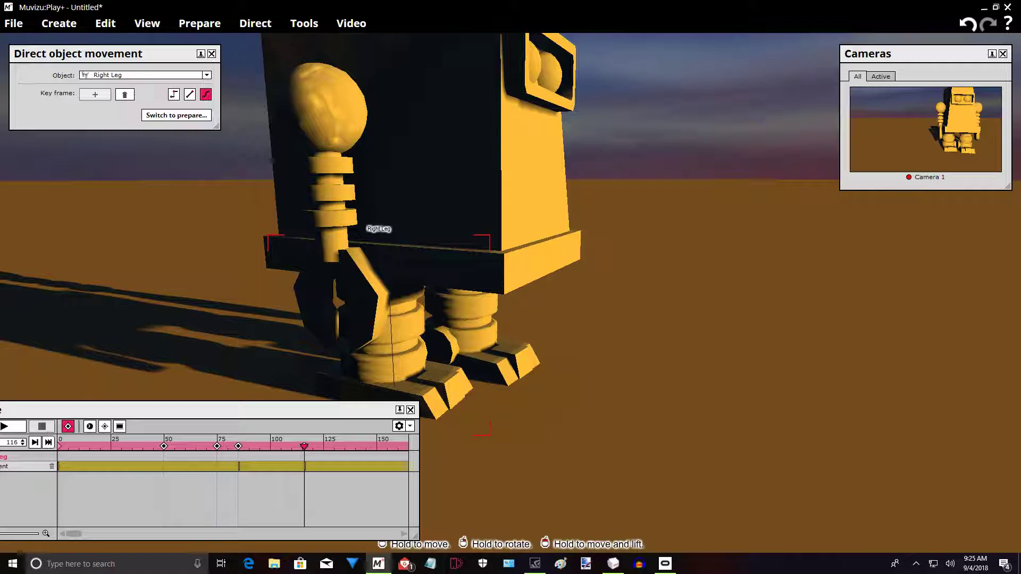
mouse_move(393, 340)
left_mouse_down()
mouse_move(393, 310)
mouse_move(396, 339)
left_mouse_up()
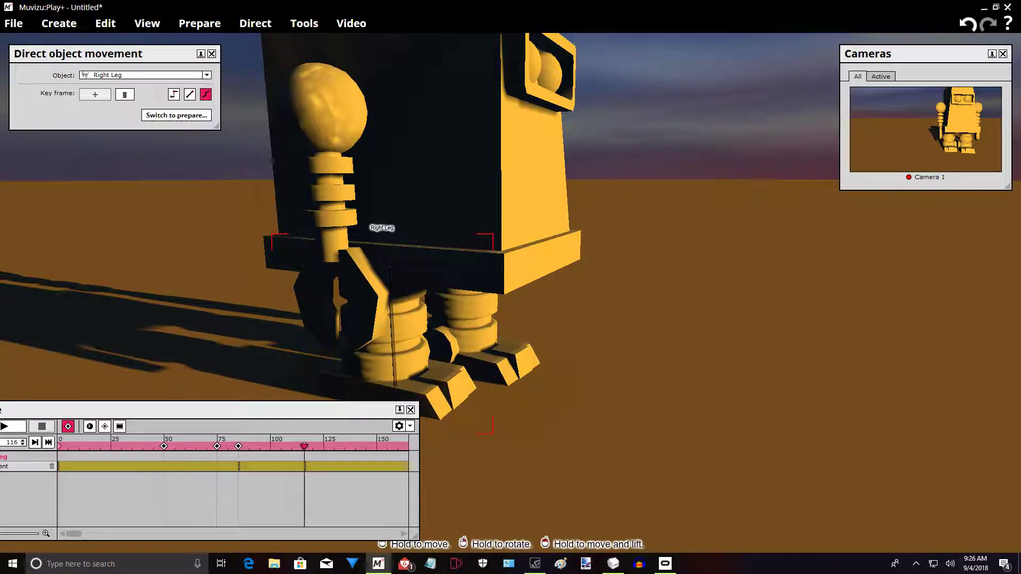
left_click_drag(395, 340, 447, 341)
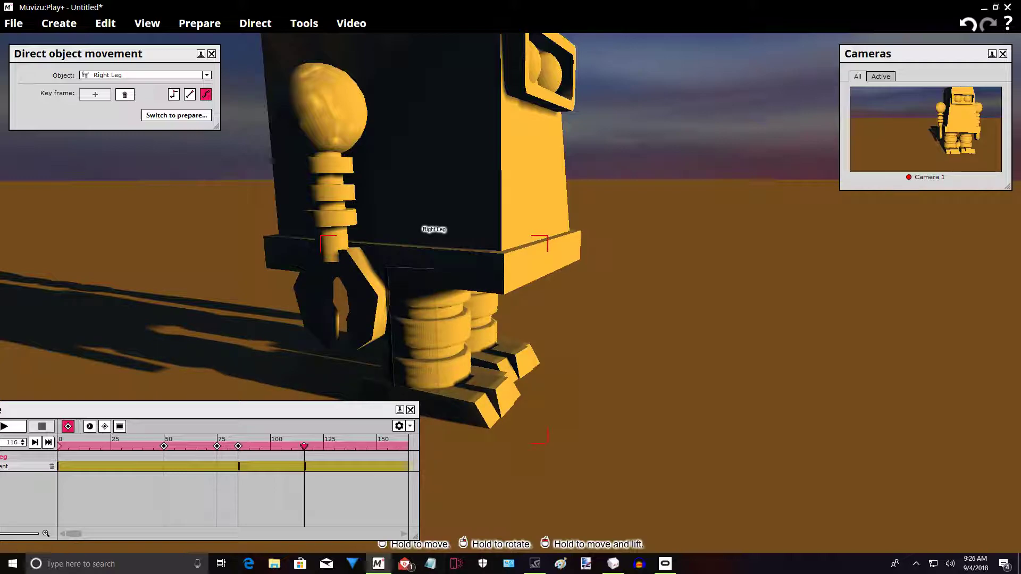
Create a control point at frame 124 and add a Right Leg key frame there, moving the Timeline window clear of the feet.
left_click_drag(305, 446, 322, 447)
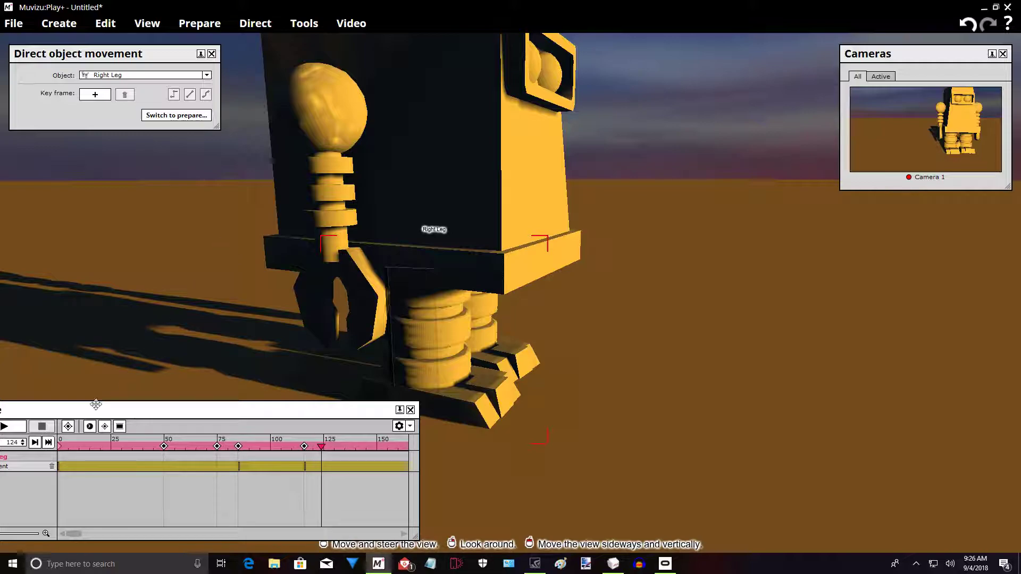
left_click(68, 427)
left_click_drag(95, 414, 249, 363)
left_click(96, 94)
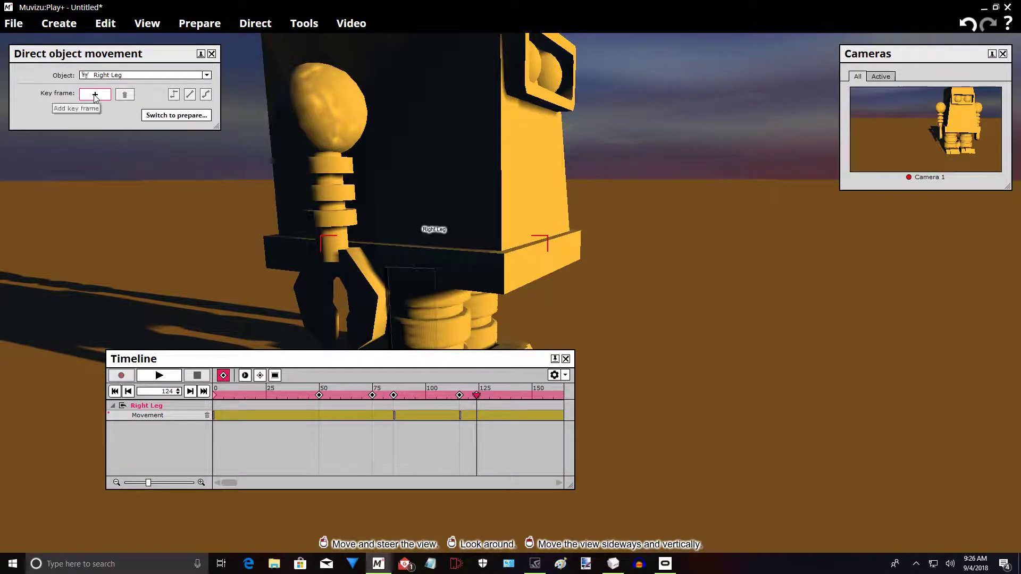
left_click_drag(366, 358, 684, 119)
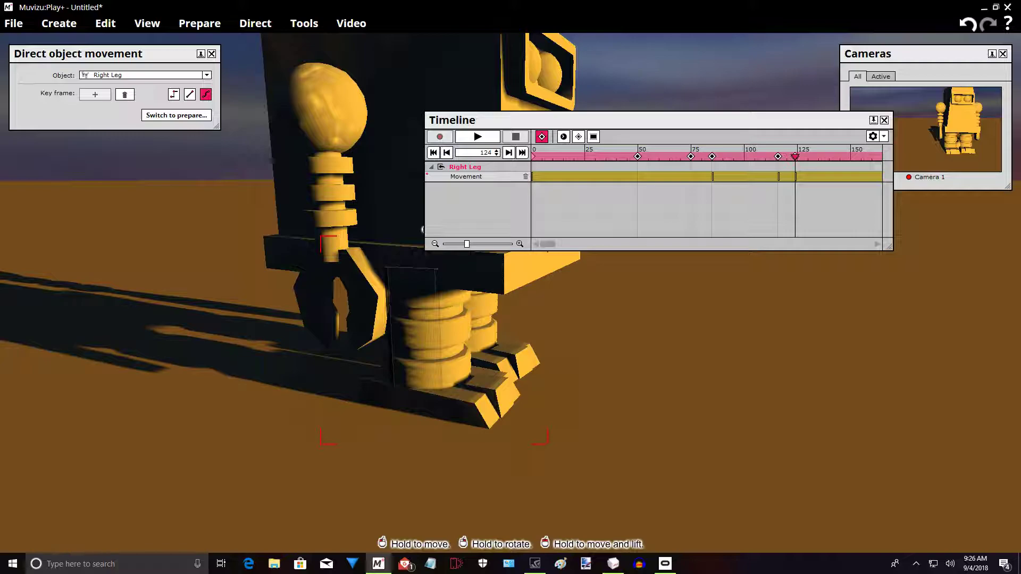
Lift the Right Leg slightly off the ground at its frame 116 key frame and compare the pose with frame 124.
mouse_move(795, 156)
left_mouse_down()
mouse_move(713, 158)
mouse_move(779, 164)
left_mouse_up()
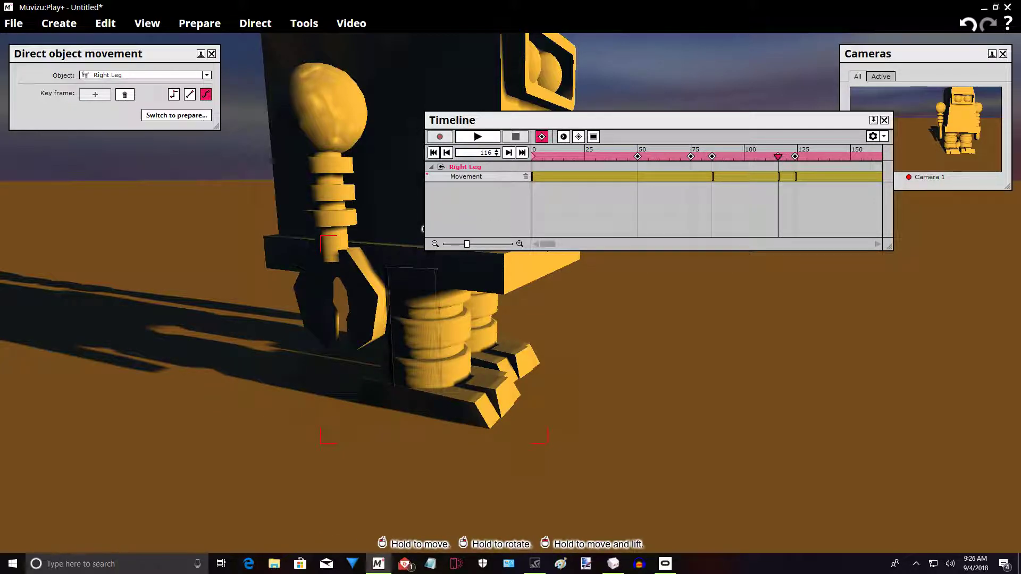
left_click_drag(423, 230, 423, 219)
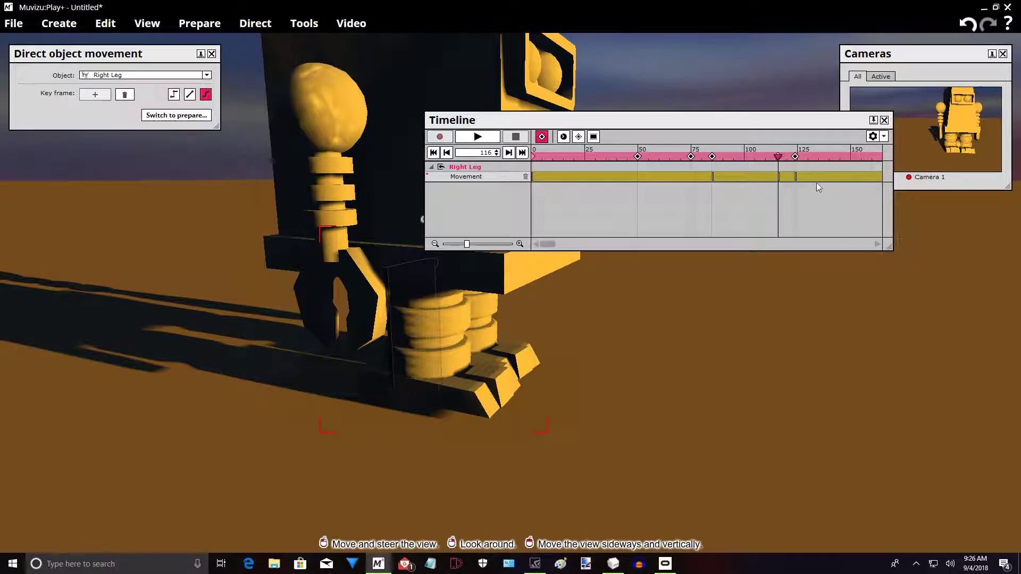
left_click_drag(779, 157, 796, 158)
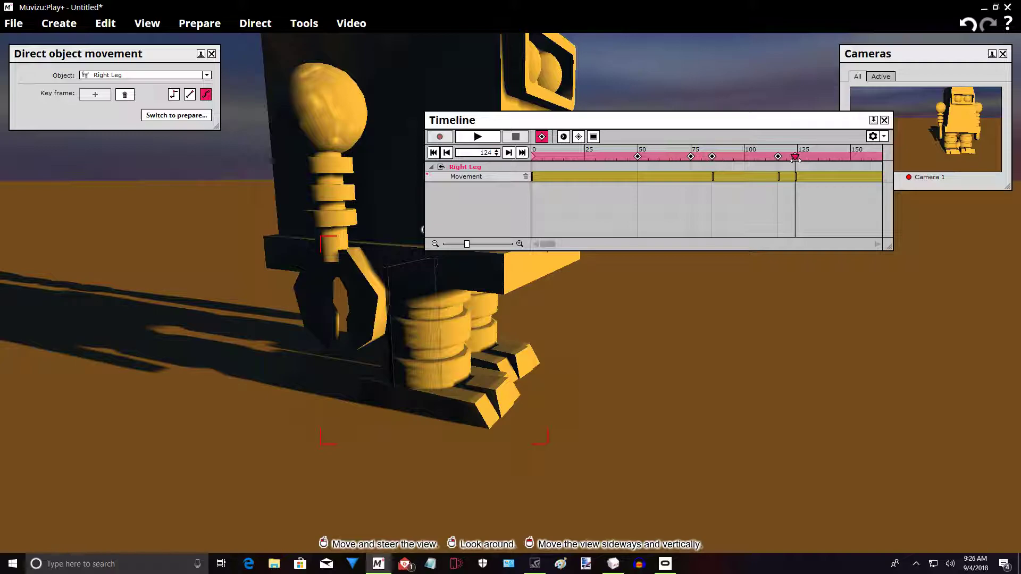
Return to the control point at frame 85, select the Body and add a movement key frame for it.
left_click_drag(795, 158, 713, 160)
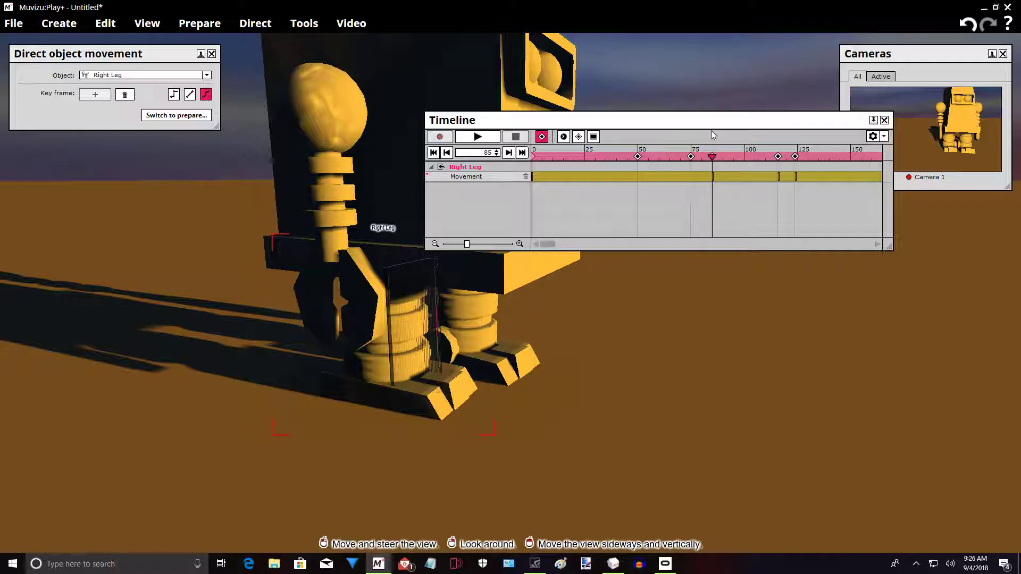
left_click_drag(711, 124, 719, 353)
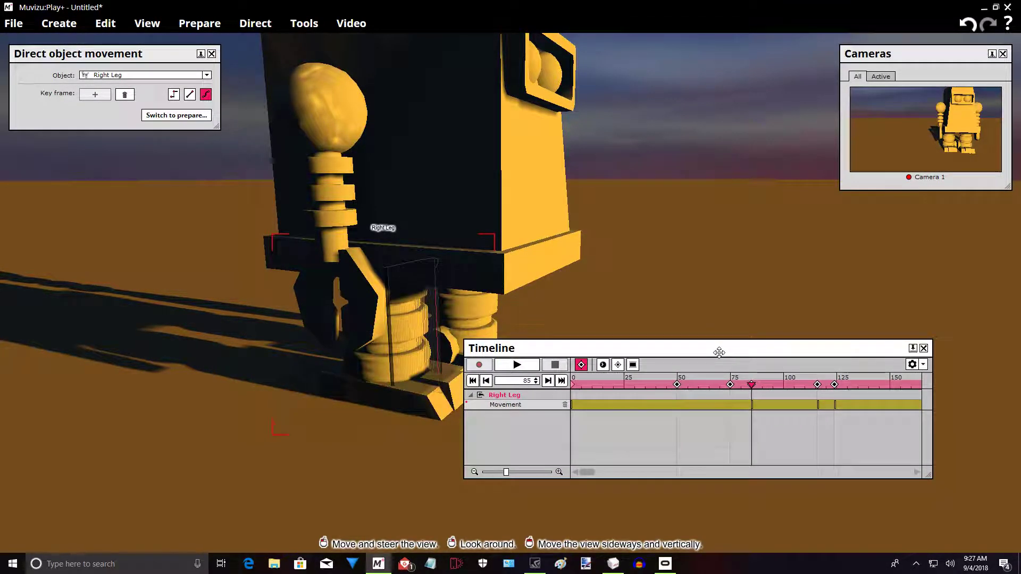
left_click(523, 204)
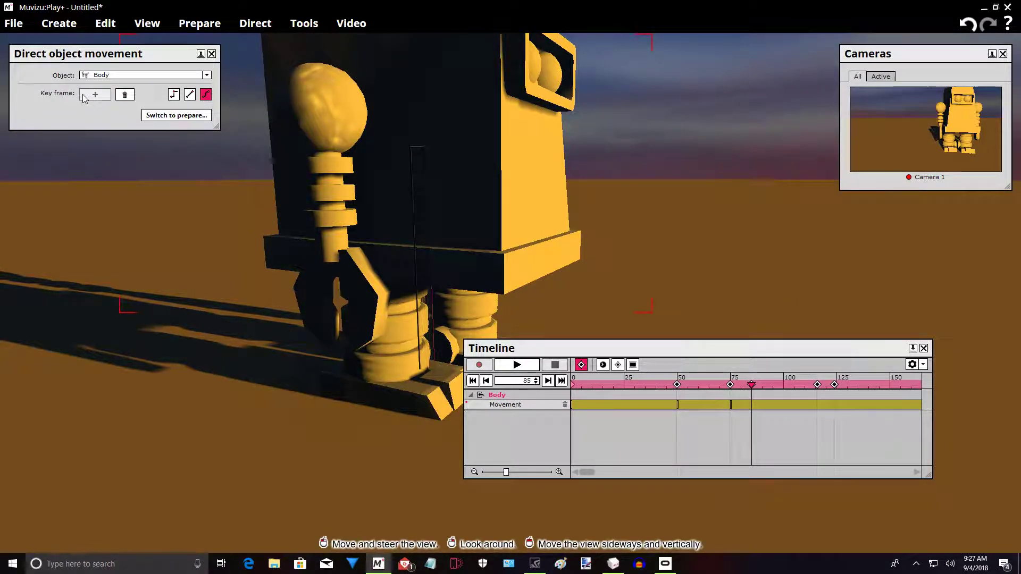
left_click_drag(752, 389, 752, 389)
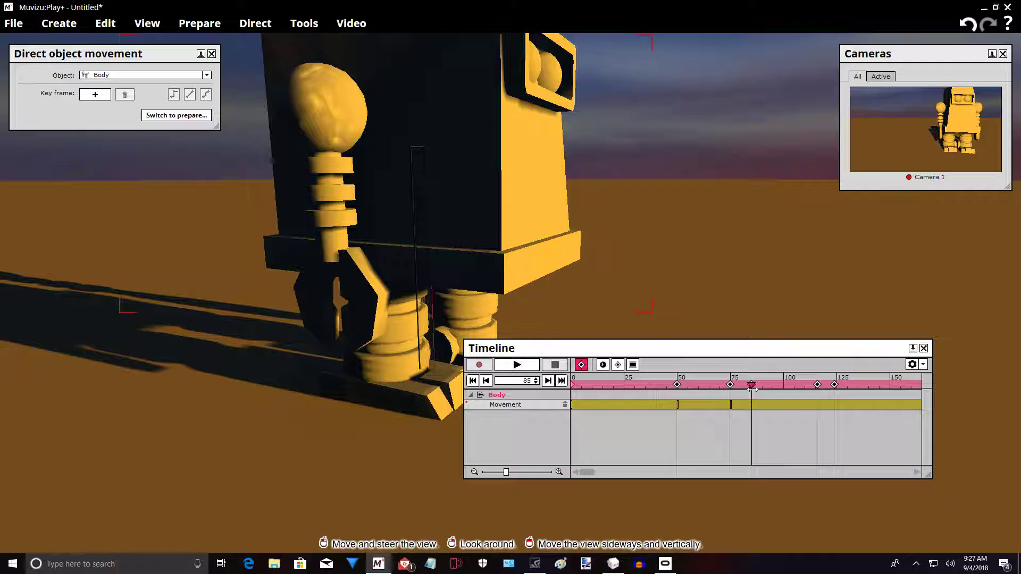
left_click(95, 96)
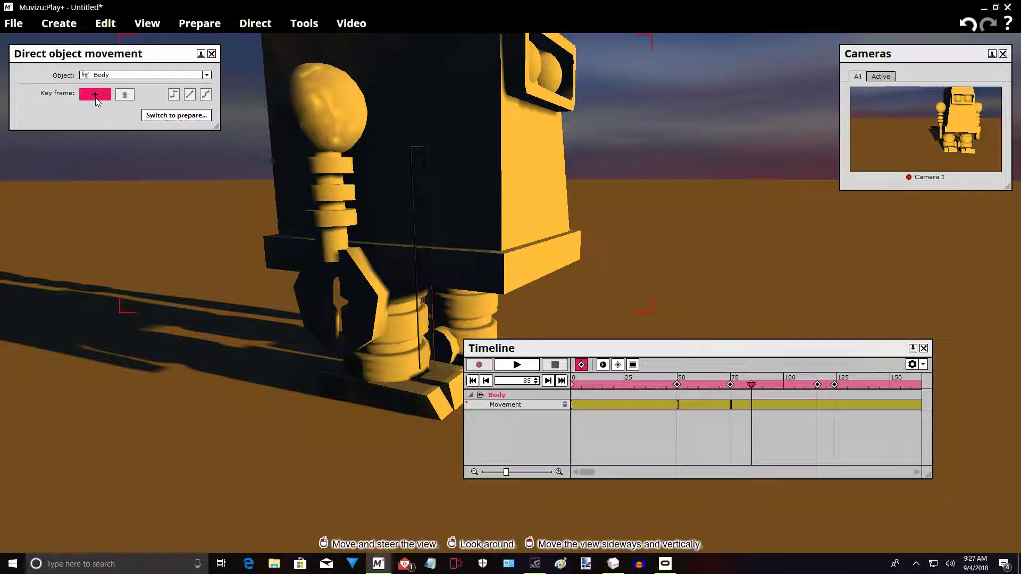
left_click(752, 386)
Add a Body key frame at frame 116 and shift the body slightly forward over the legs.
left_click_drag(753, 386, 818, 395)
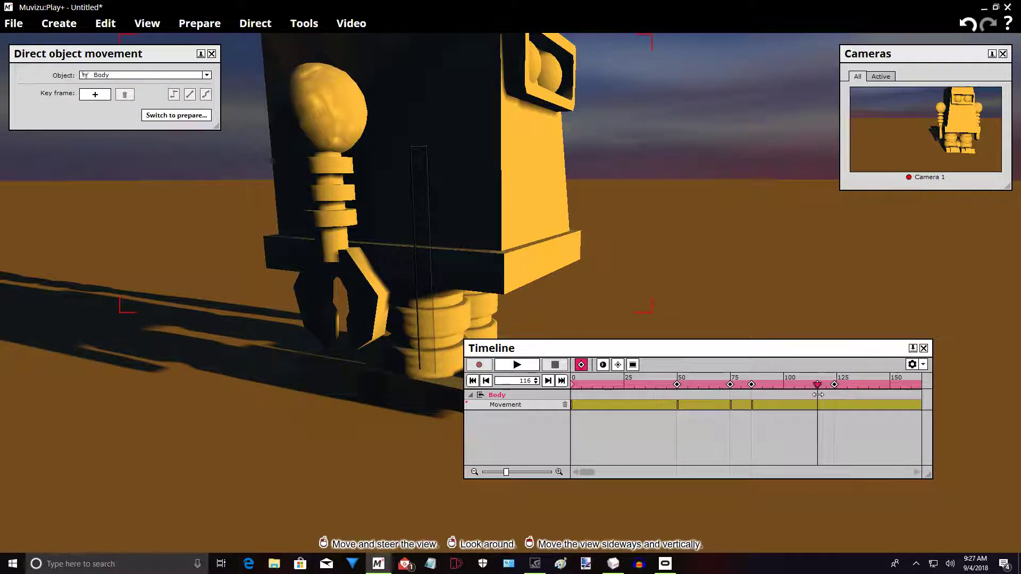
left_click(95, 94)
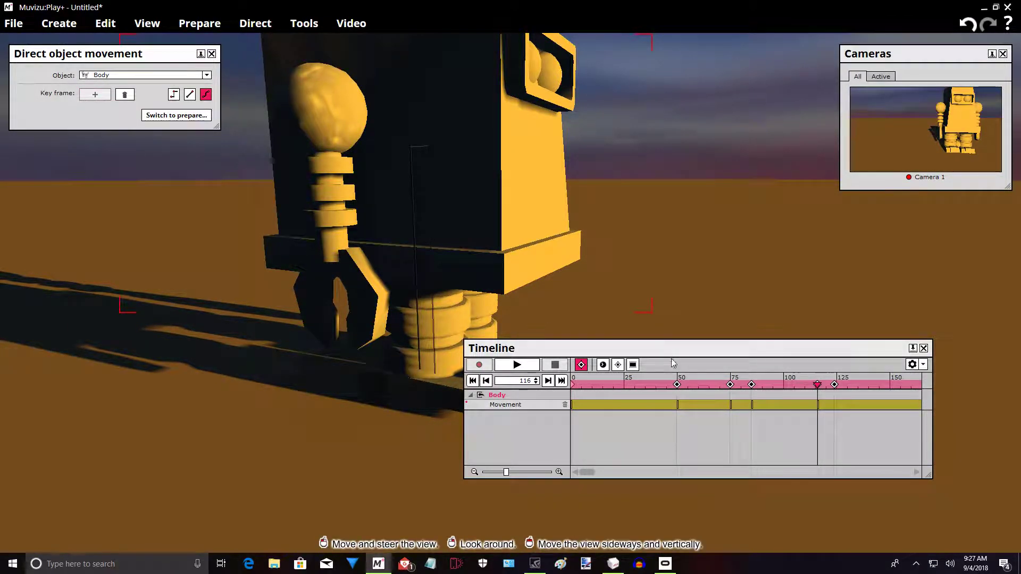
left_click_drag(680, 350, 767, 89)
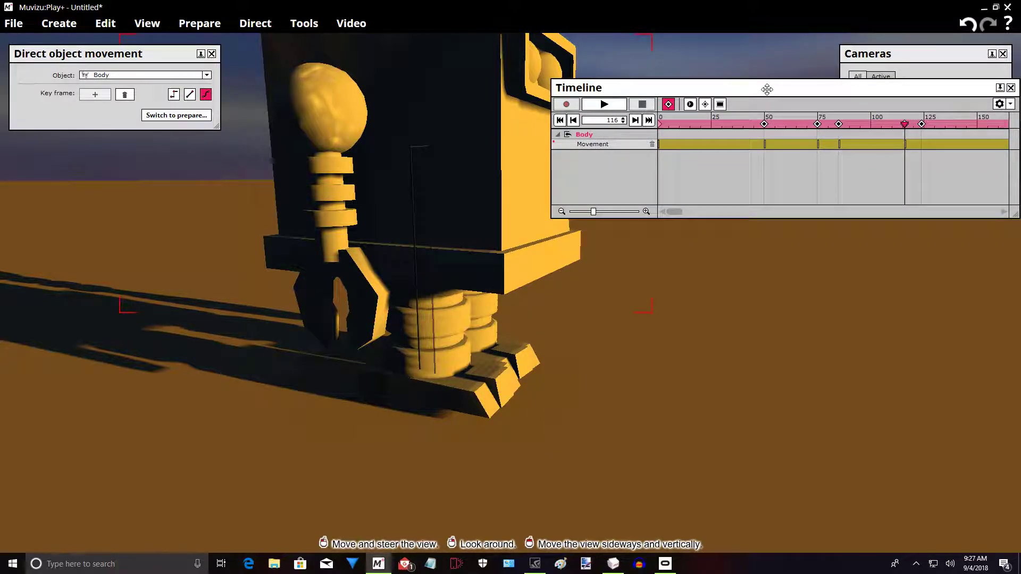
left_click_drag(710, 86, 166, 373)
mouse_move(585, 428)
left_mouse_down()
mouse_move(649, 428)
mouse_move(585, 428)
left_mouse_up()
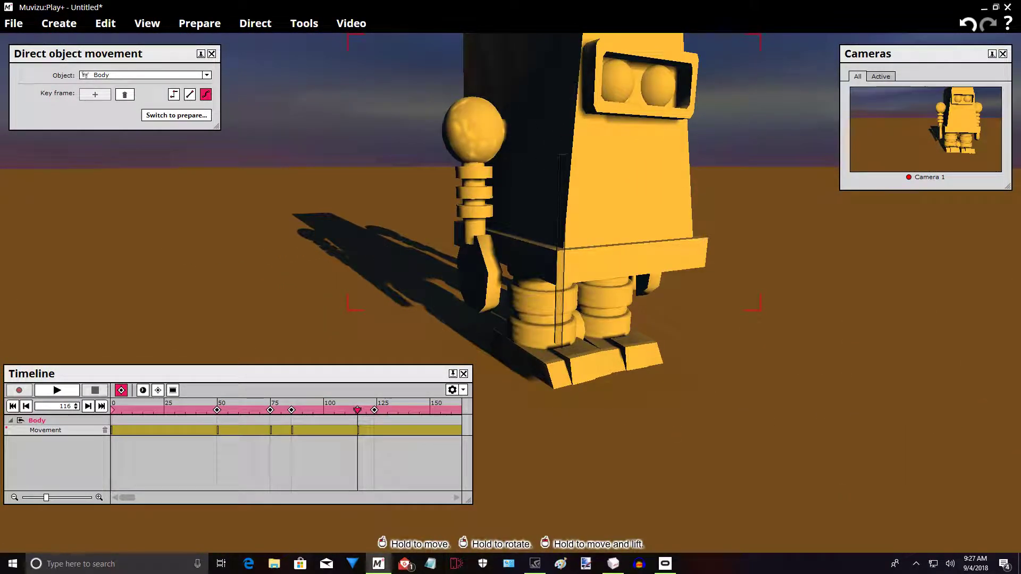
left_click_drag(633, 186, 650, 191)
left_click_drag(766, 256, 739, 242)
left_click_drag(798, 449, 780, 449)
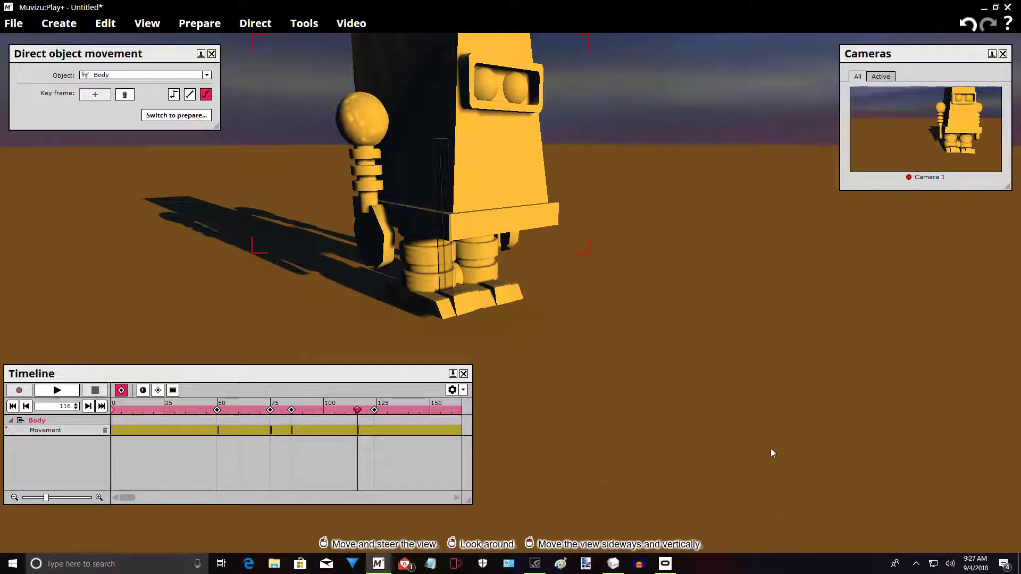
Go to the control point at frame 124, select the Left Leg and add a movement key frame for it.
mouse_move(360, 412)
left_mouse_down()
mouse_move(375, 413)
mouse_move(358, 413)
left_mouse_up()
left_click_drag(353, 414, 376, 442)
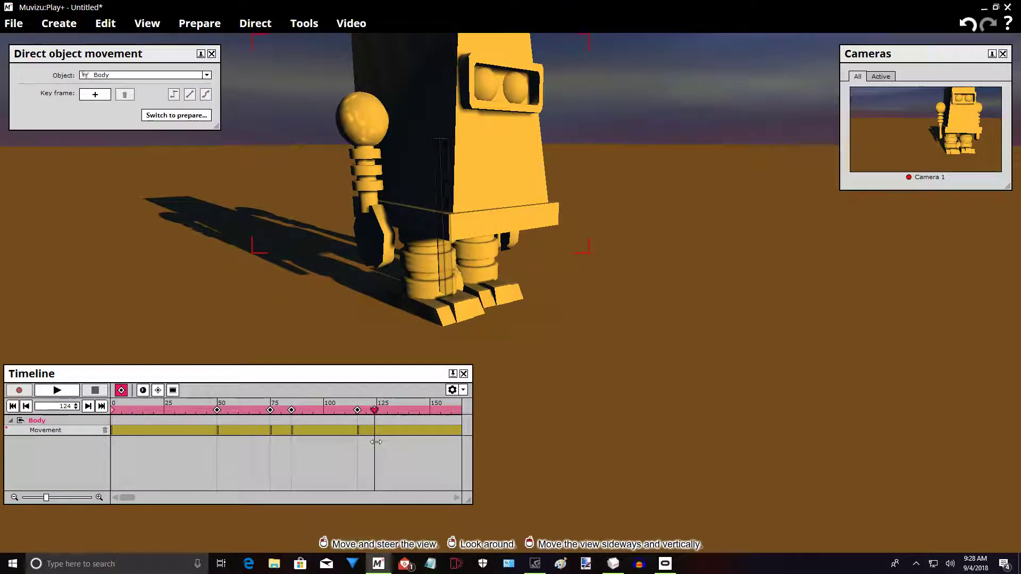
left_click_drag(368, 372, 404, 372)
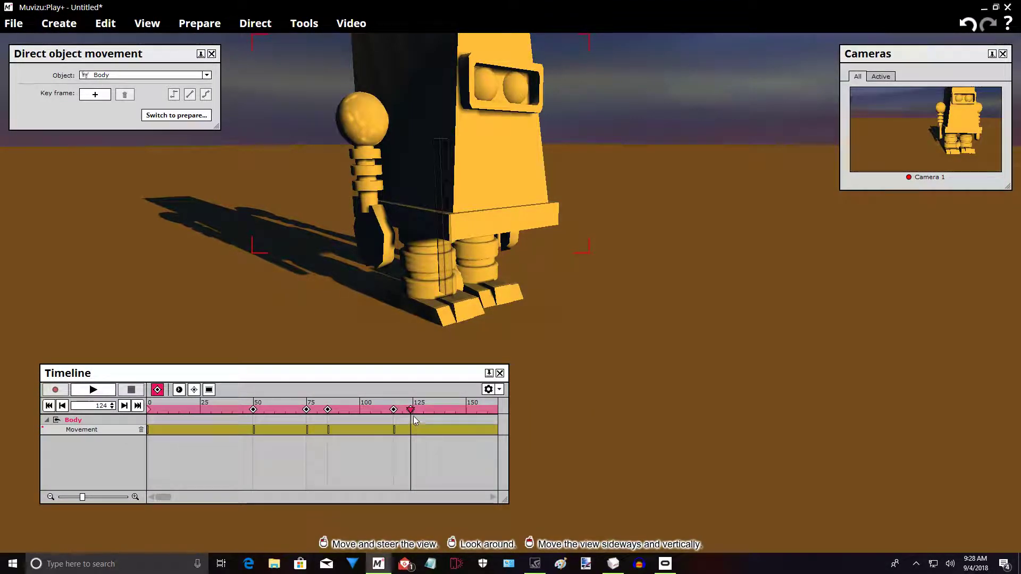
right_click_drag(567, 357, 502, 258)
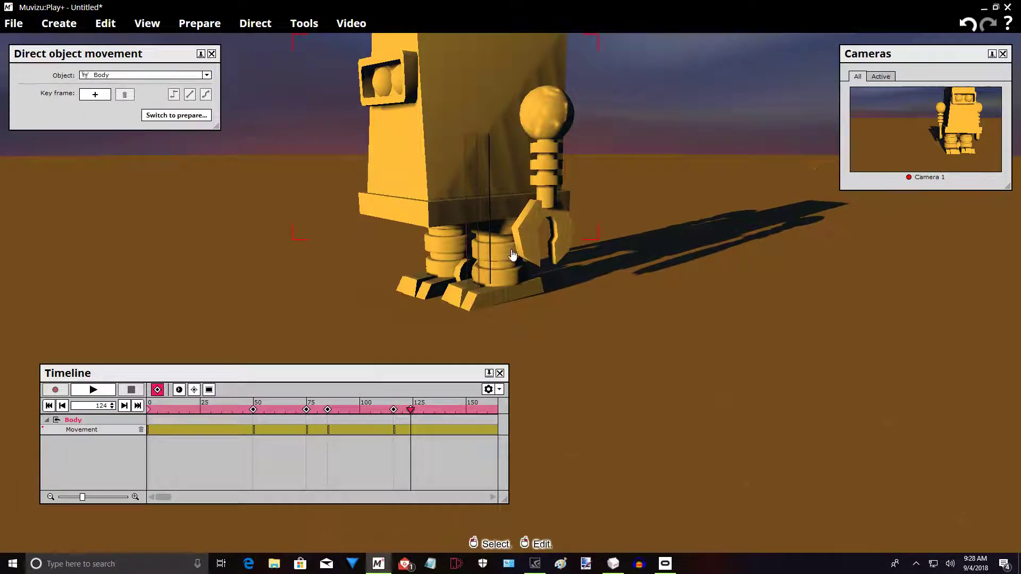
left_click(500, 259)
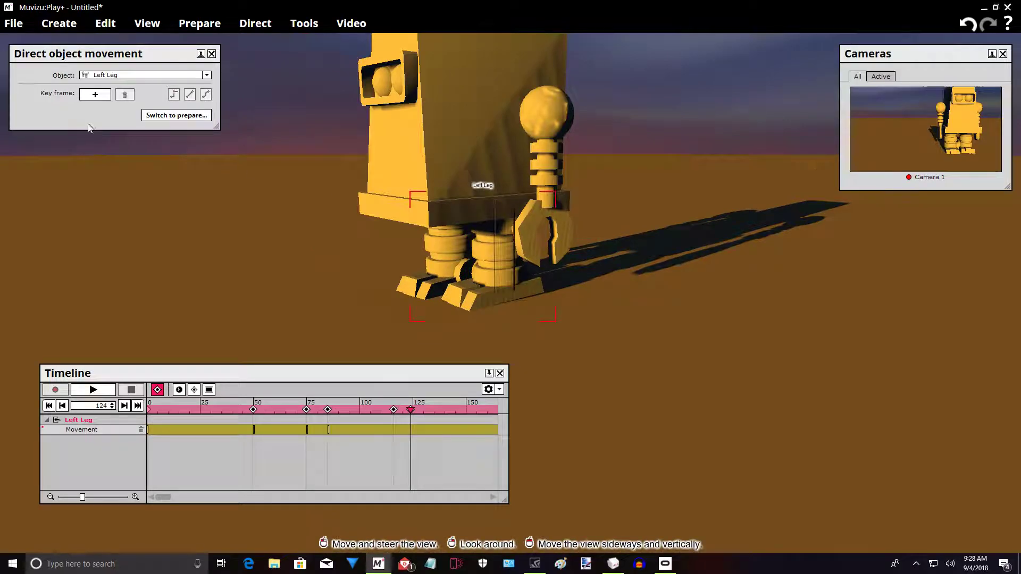
left_click(95, 97)
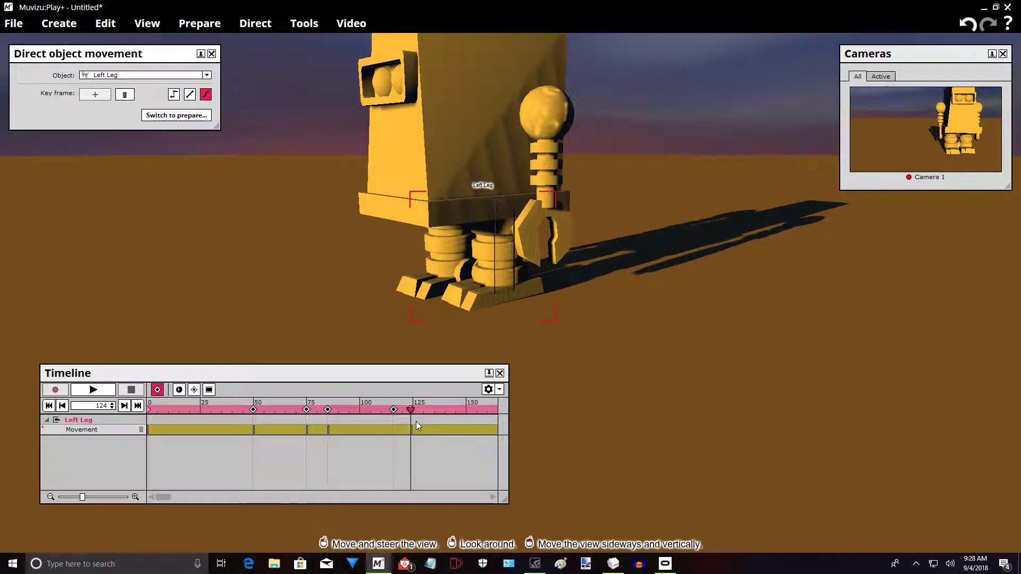
Create a control point at frame 151, key the Left Leg there and move it forward and up off the ground.
left_click_drag(409, 420, 230, 420)
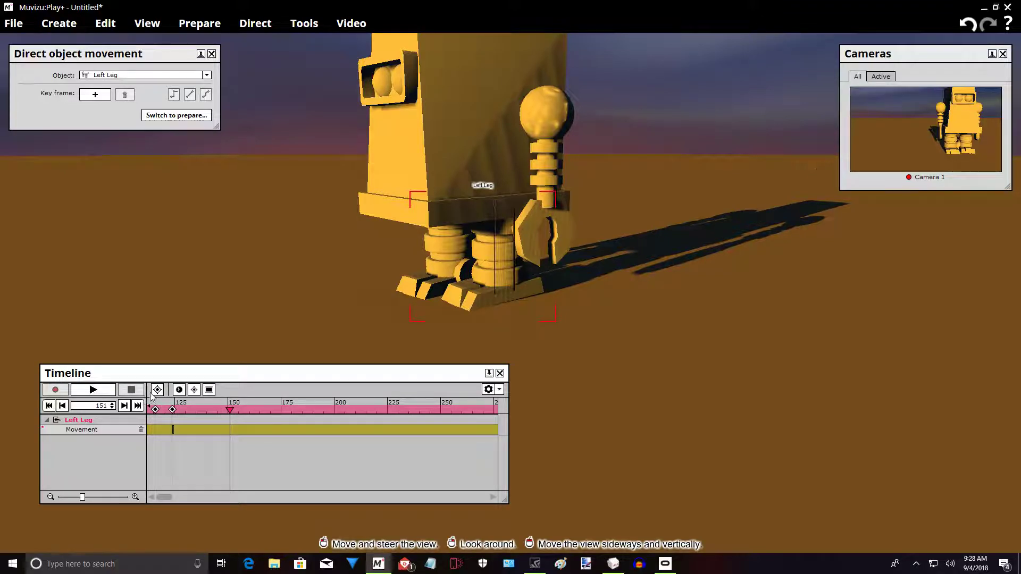
left_click_drag(214, 373, 628, 364)
scroll(624, 315, "up", 2)
scroll(625, 315, "up", 1)
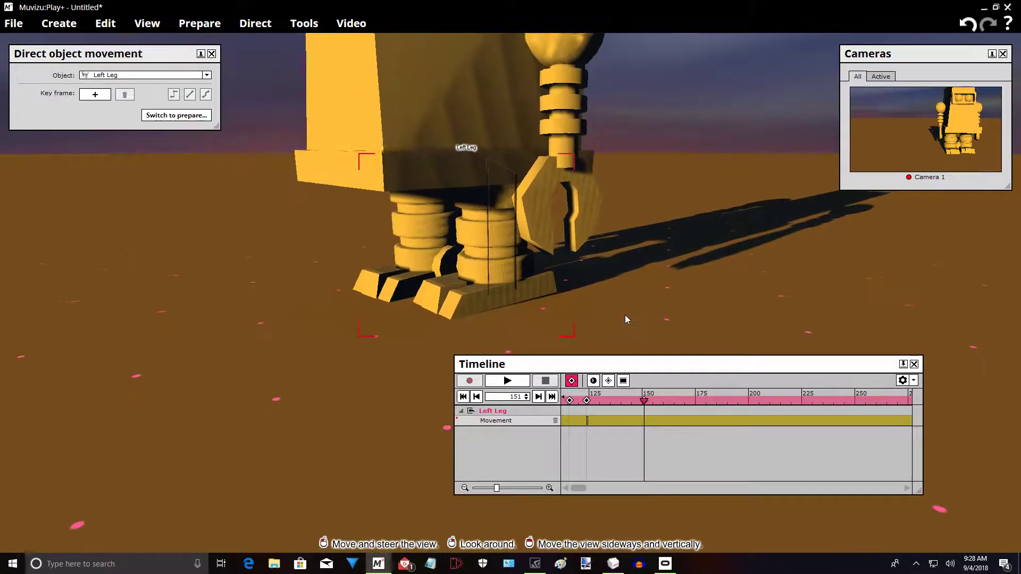
scroll(625, 315, "down", 2)
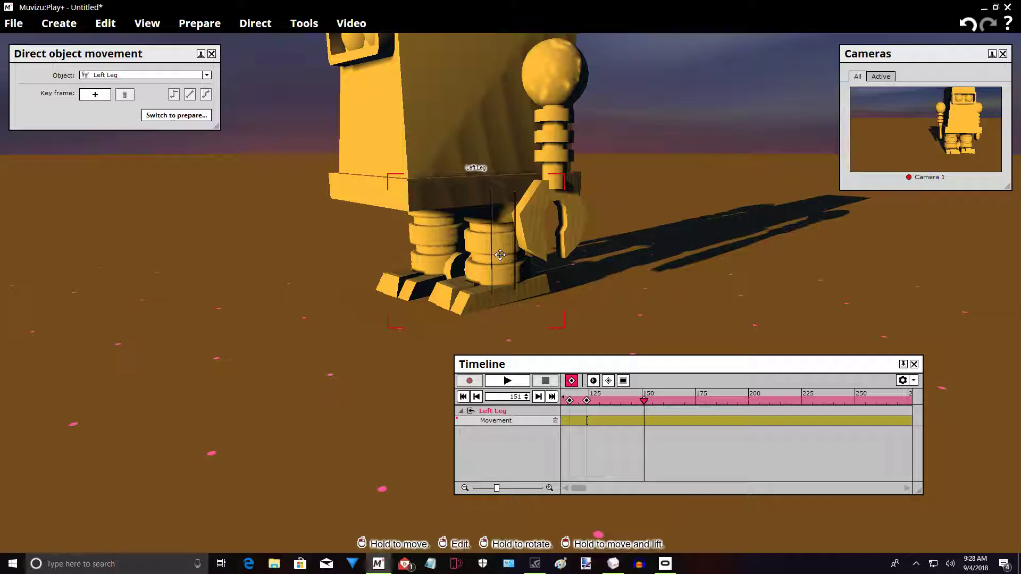
left_click(103, 98)
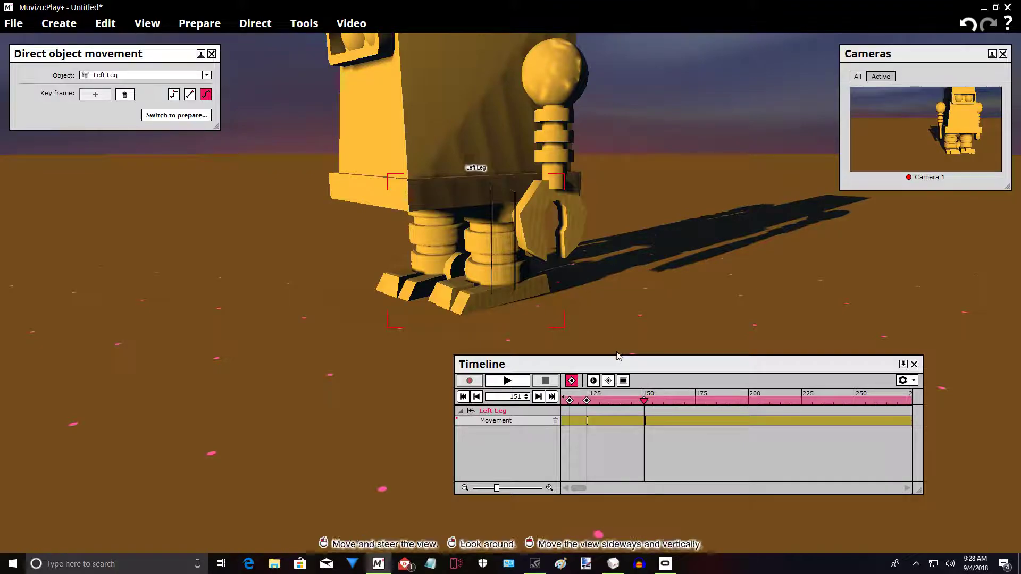
left_click_drag(612, 364, 546, 359)
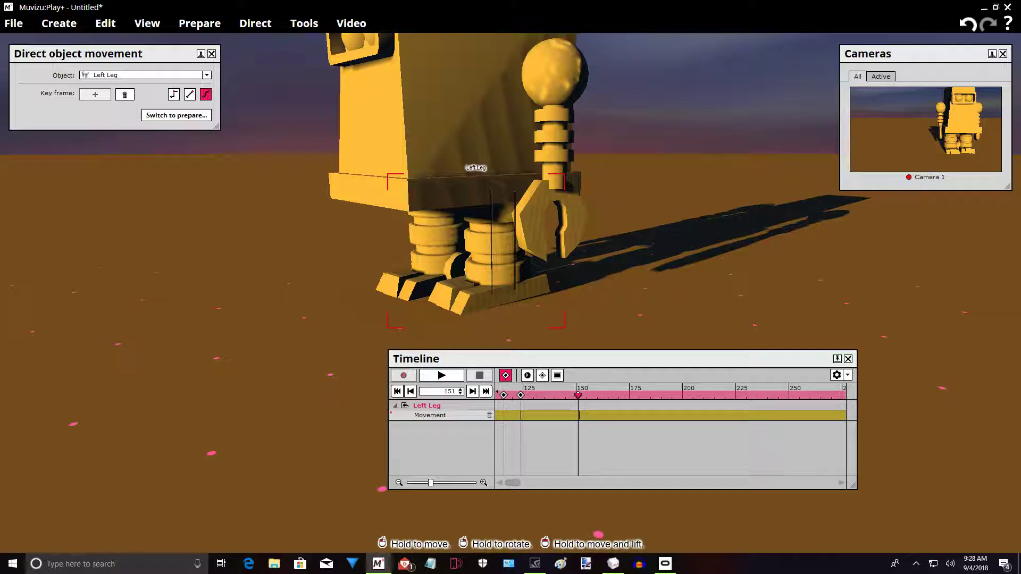
left_click_drag(491, 255, 443, 243)
Create a control point at frame 160, key the Left Leg there and lower its foot to the ground.
left_click_drag(578, 396, 598, 399)
left_click(505, 377)
left_click(96, 96)
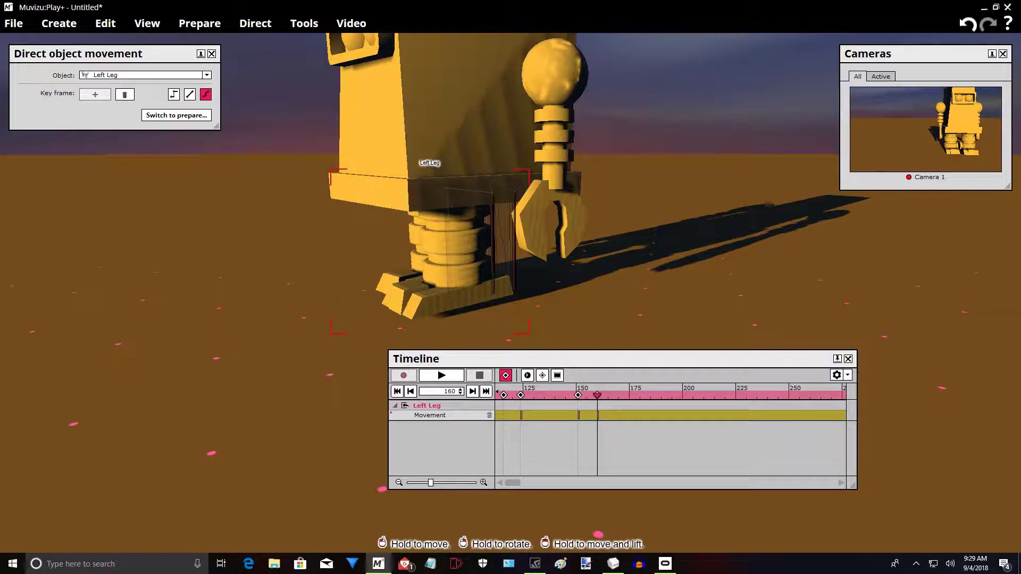
left_click_drag(449, 250, 450, 257)
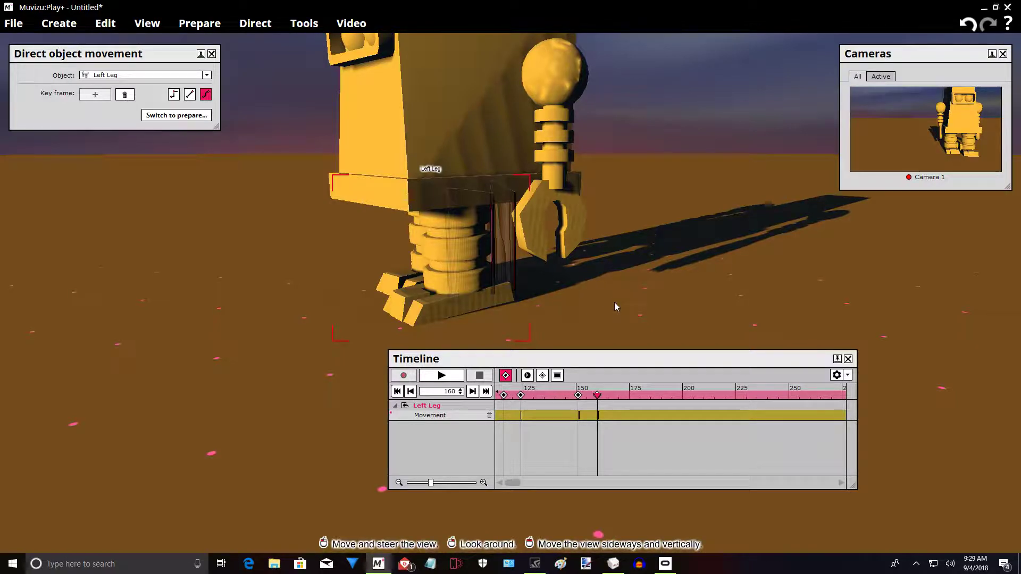
Select the robot's Body, add a movement key frame for it at frame 160 and move it slightly forward over the legs.
middle_click_drag(614, 302, 582, 301)
right_click_drag(615, 302, 687, 319)
middle_click_drag(615, 302, 513, 143)
left_click(496, 117)
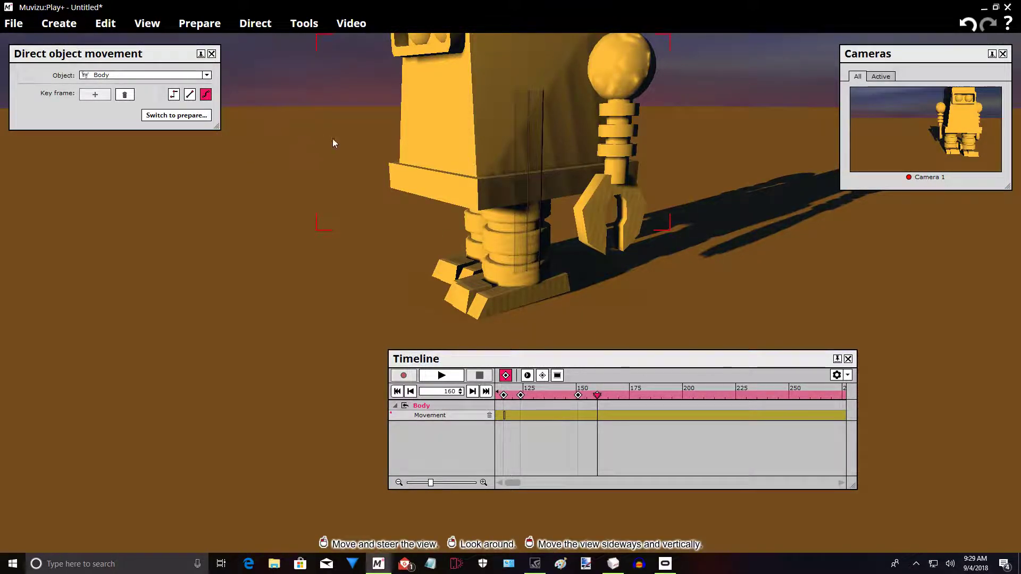
left_click(599, 399)
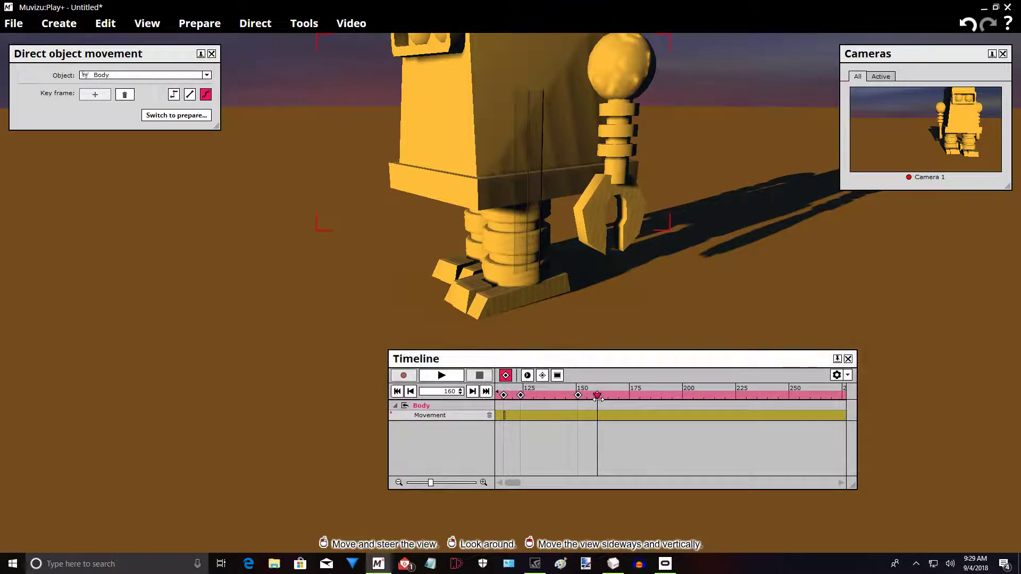
left_click(96, 95)
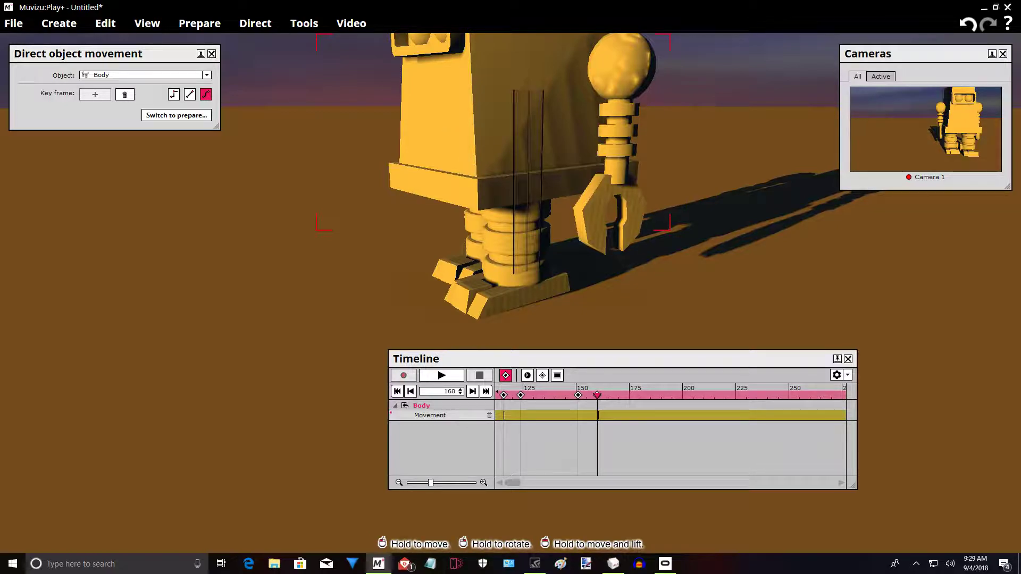
left_click_drag(494, 133, 474, 136)
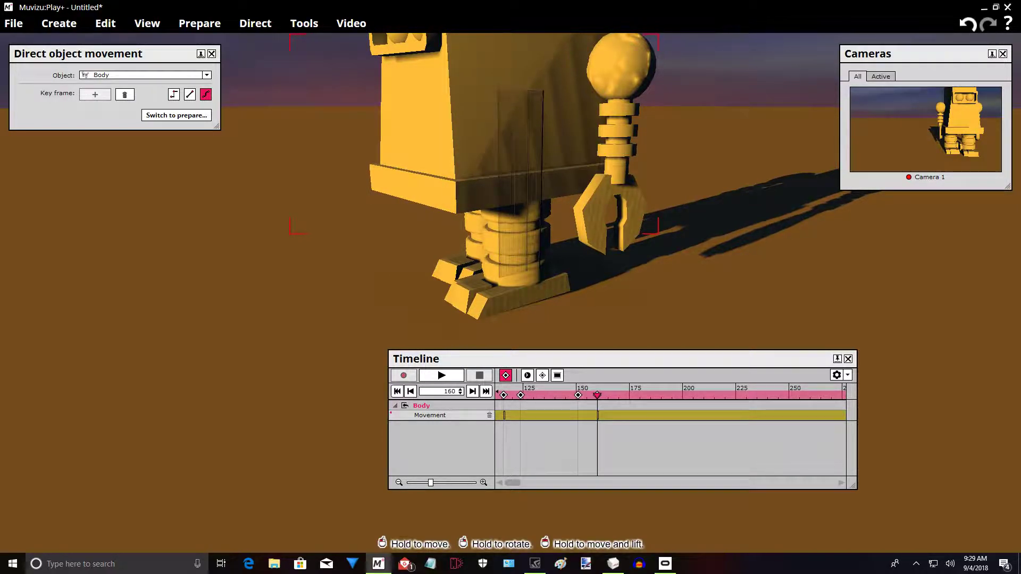
Reposition the Timeline window so that it clears the robot's legs and the right leg can be reached.
middle_click_drag(330, 186, 414, 199)
right_click_drag(415, 200, 416, 149)
left_click_drag(416, 149, 396, 162)
middle_click_drag(396, 162, 354, 156)
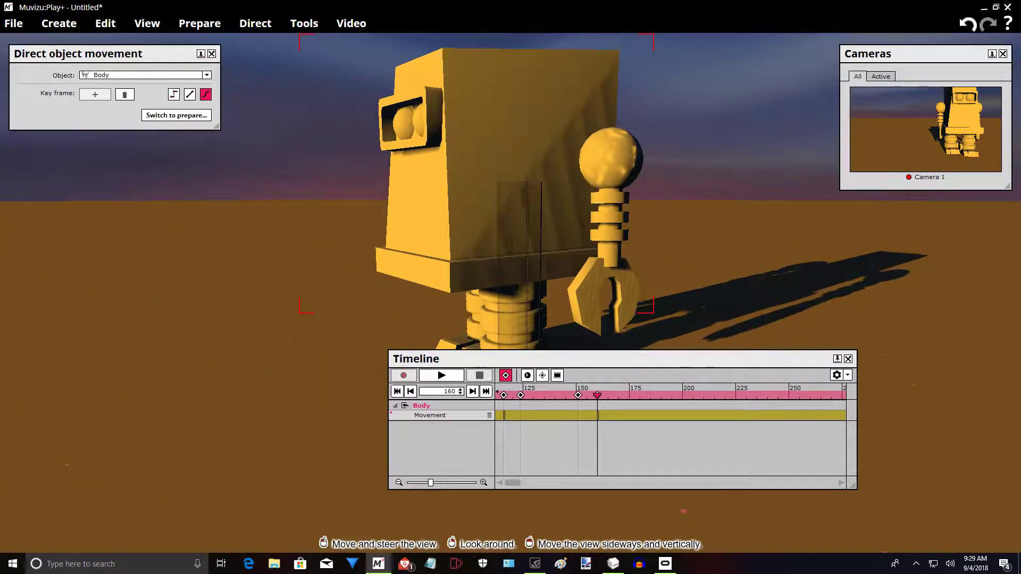
right_click_drag(353, 155, 388, 178)
middle_click_drag(388, 178, 353, 169)
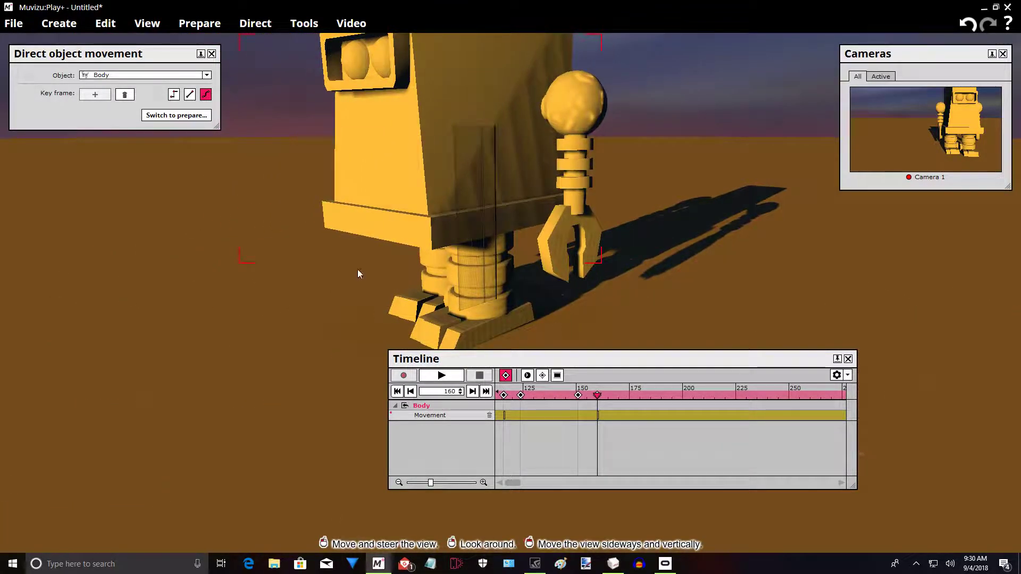
left_click_drag(596, 395, 669, 408)
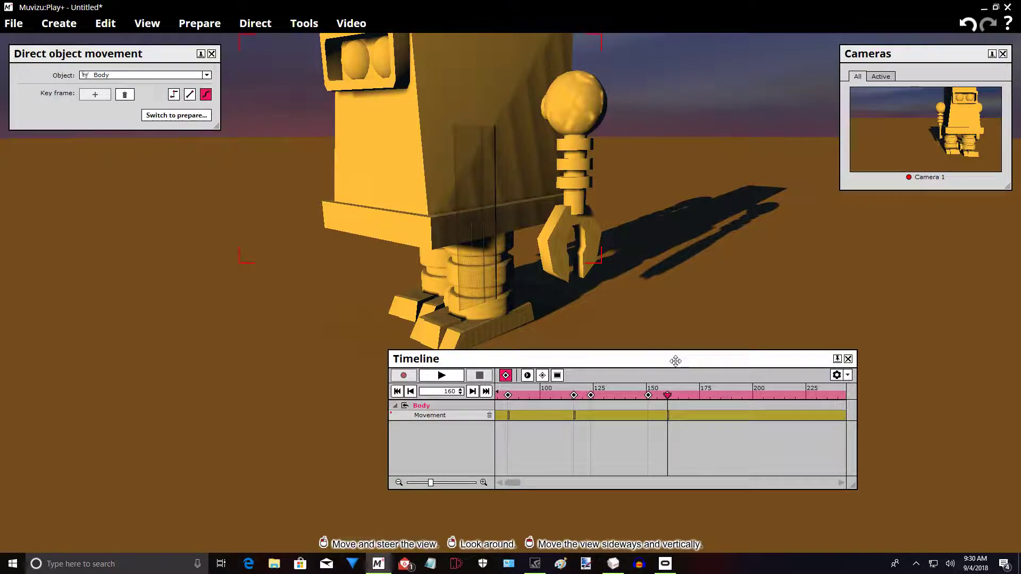
left_click_drag(675, 361, 389, 373)
right_click_drag(668, 338, 702, 277)
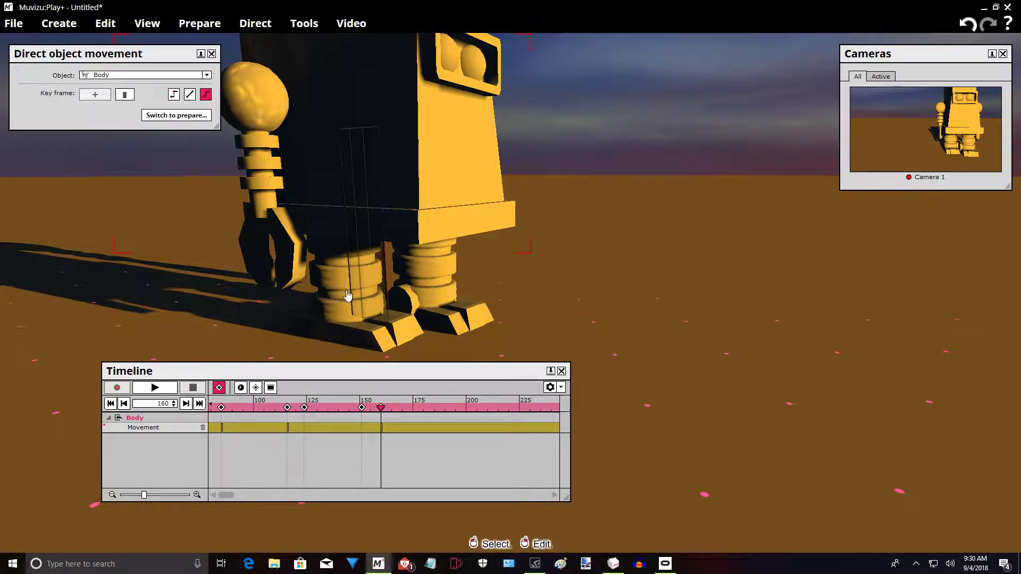
left_click_drag(346, 370, 686, 105)
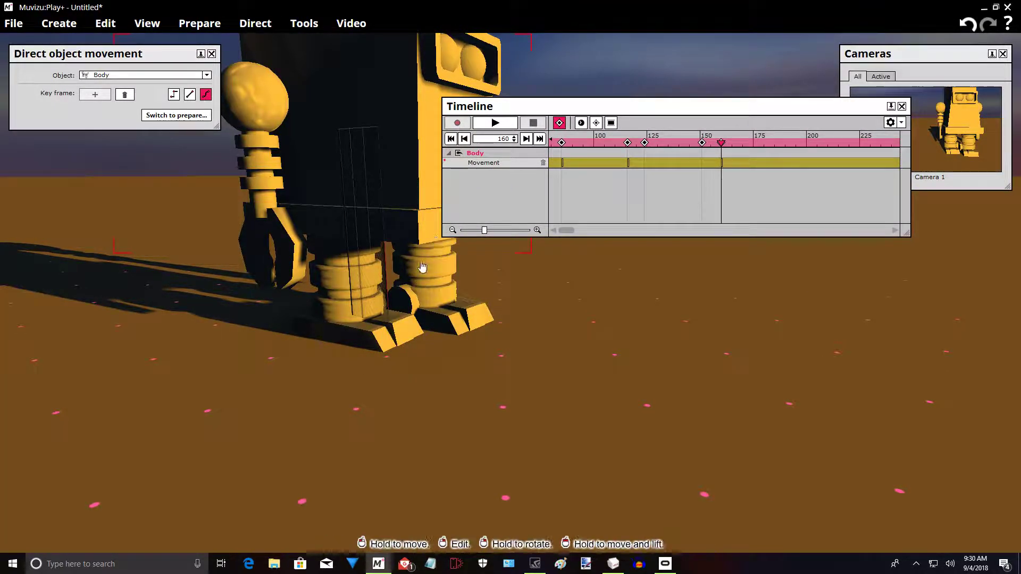
Select the Right Leg and add a movement key frame for it at the control point at frame 160.
left_click(349, 286)
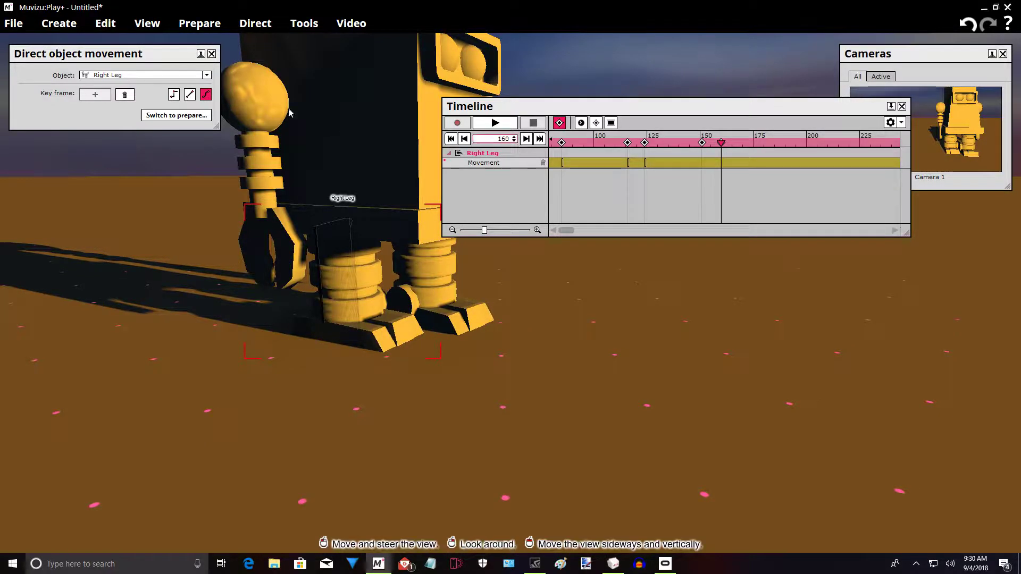
left_click_drag(721, 147, 721, 147)
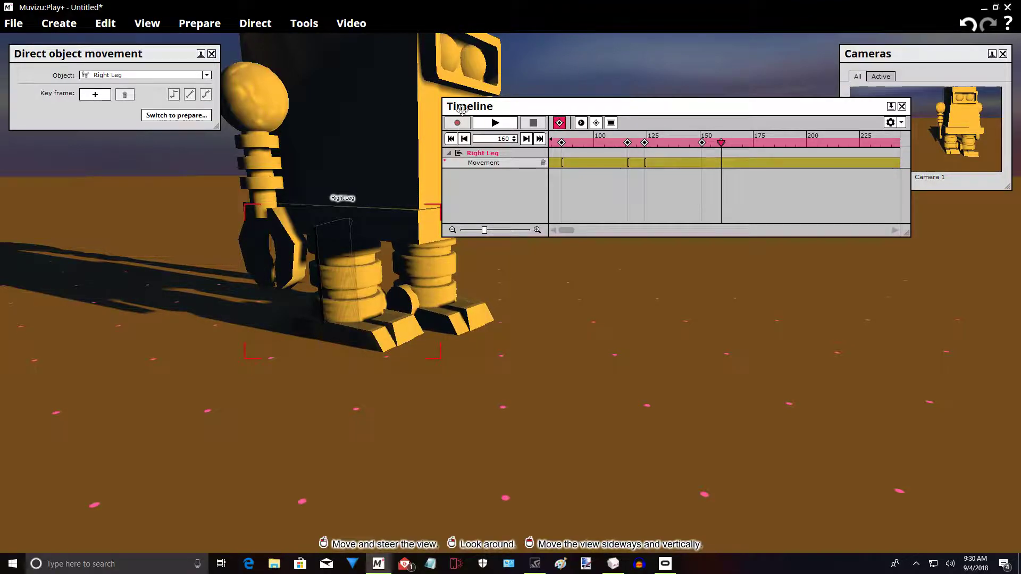
left_click(96, 94)
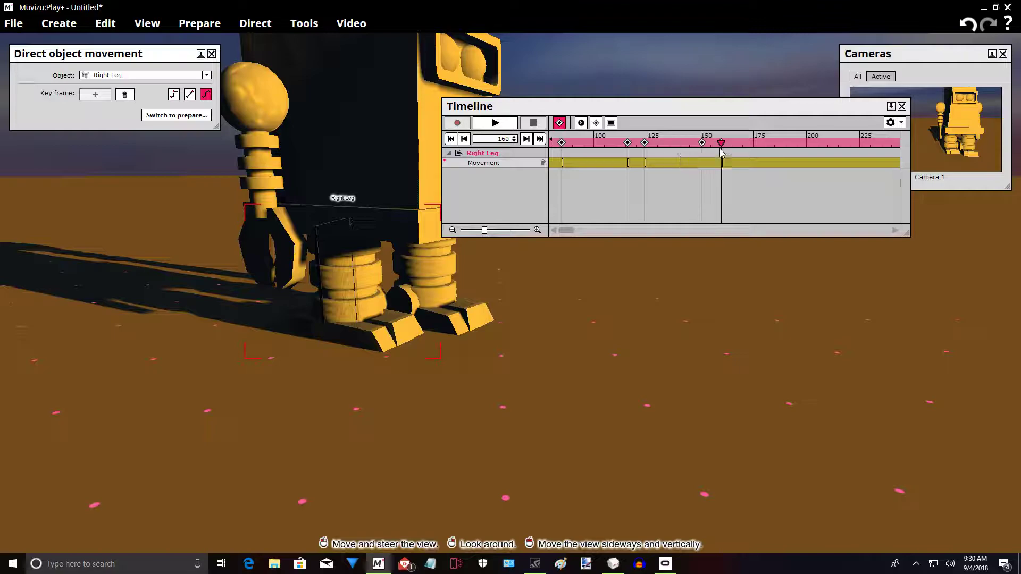
Create a control point at frame 191, key the Right Leg there and move it forward and up off the ground.
left_click_drag(722, 148, 762, 153)
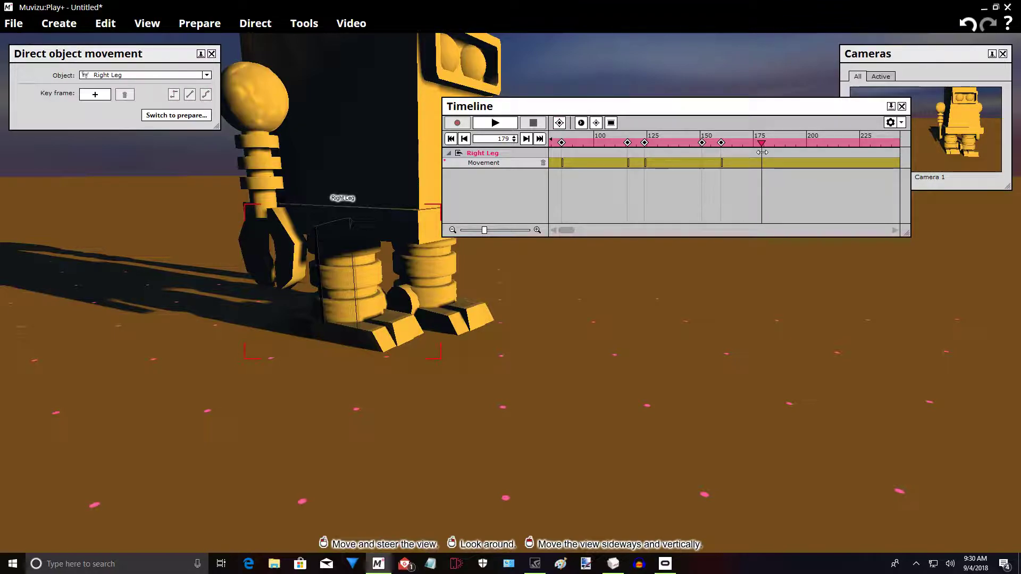
left_click_drag(765, 153, 788, 158)
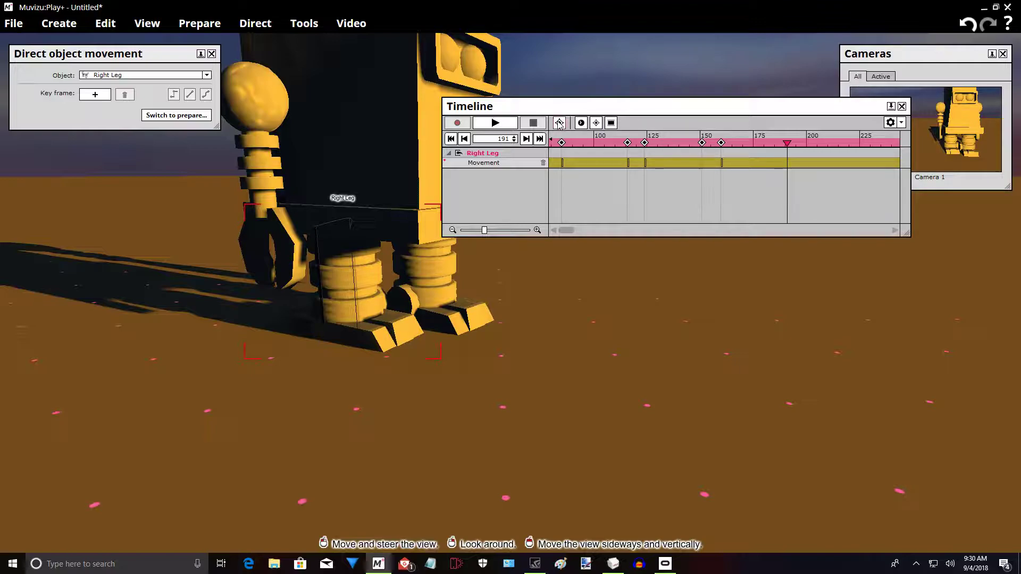
left_click(97, 95)
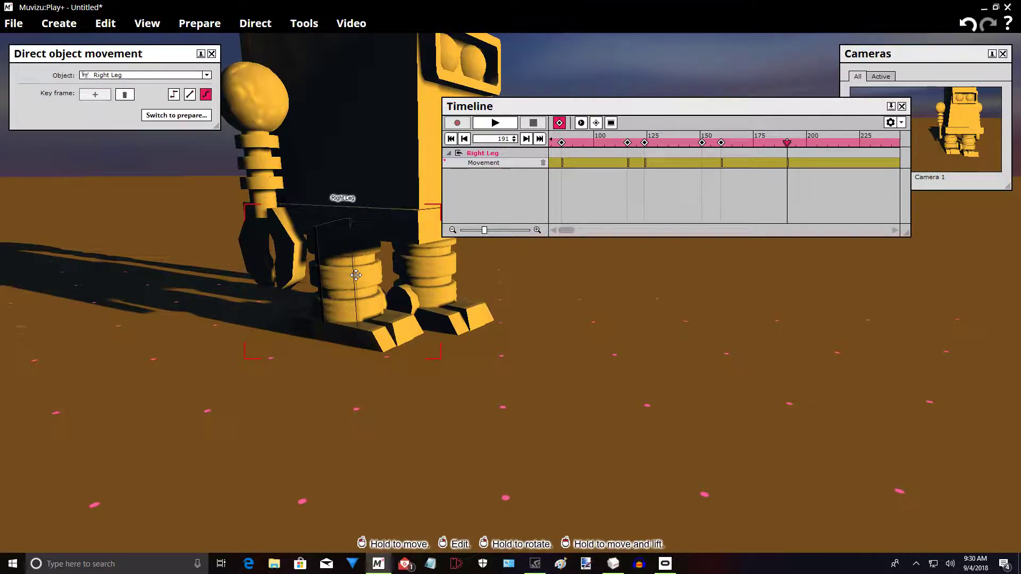
left_click_drag(348, 287, 408, 280)
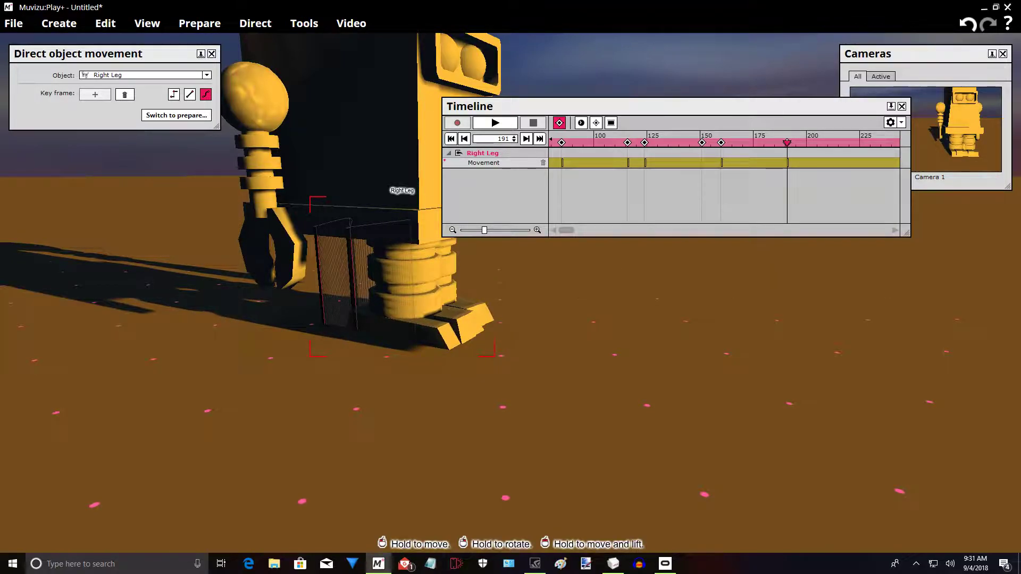
Create a control point at frame 198, key the Right Leg there and lower its foot to the ground.
left_click_drag(787, 143, 803, 144)
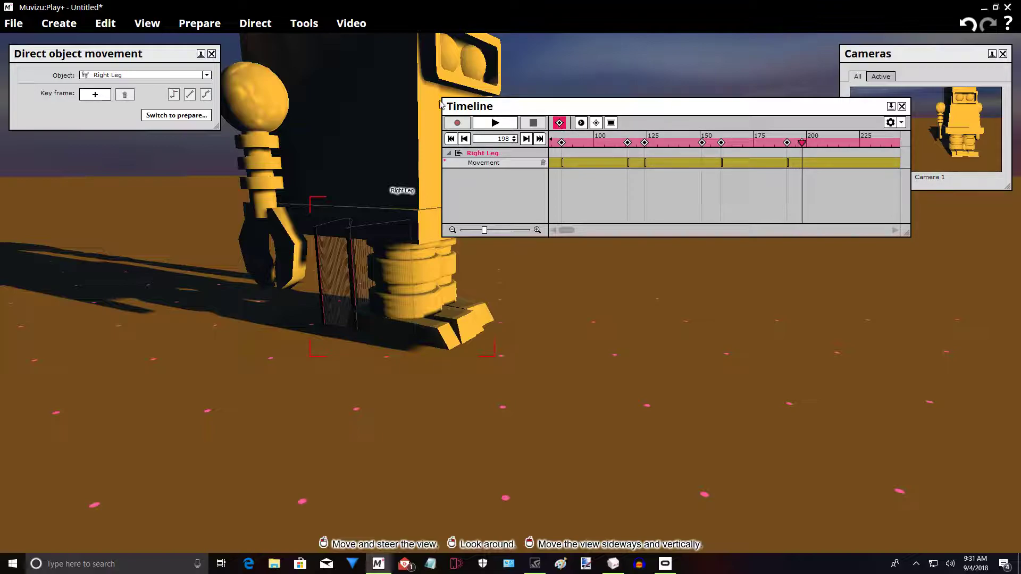
left_click(96, 95)
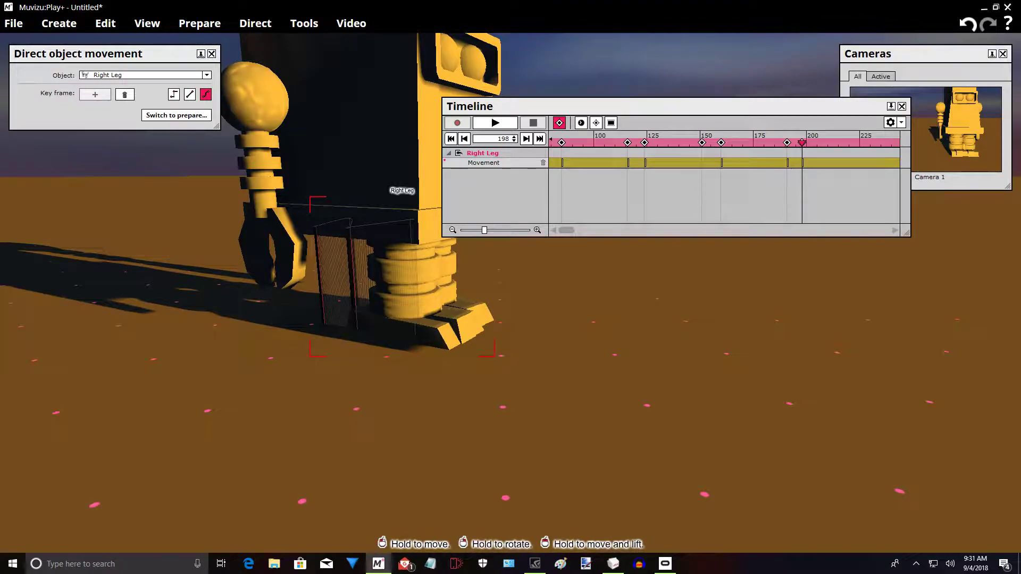
left_click_drag(412, 285, 414, 294)
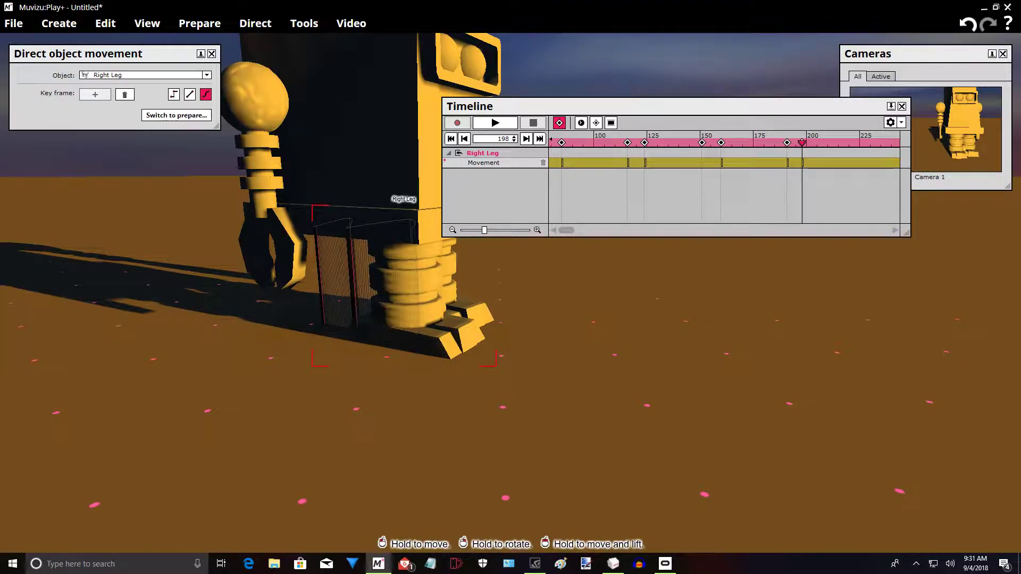
Select the Body, add a movement key frame for it at frame 198 and move it forward over the legs.
left_click(404, 135)
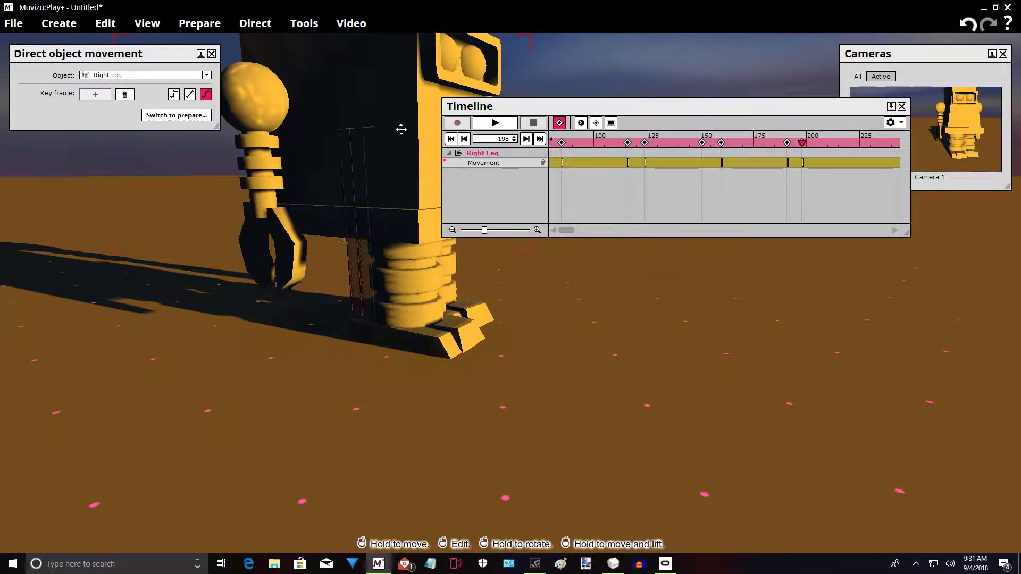
middle_click_drag(184, 408, 274, 375)
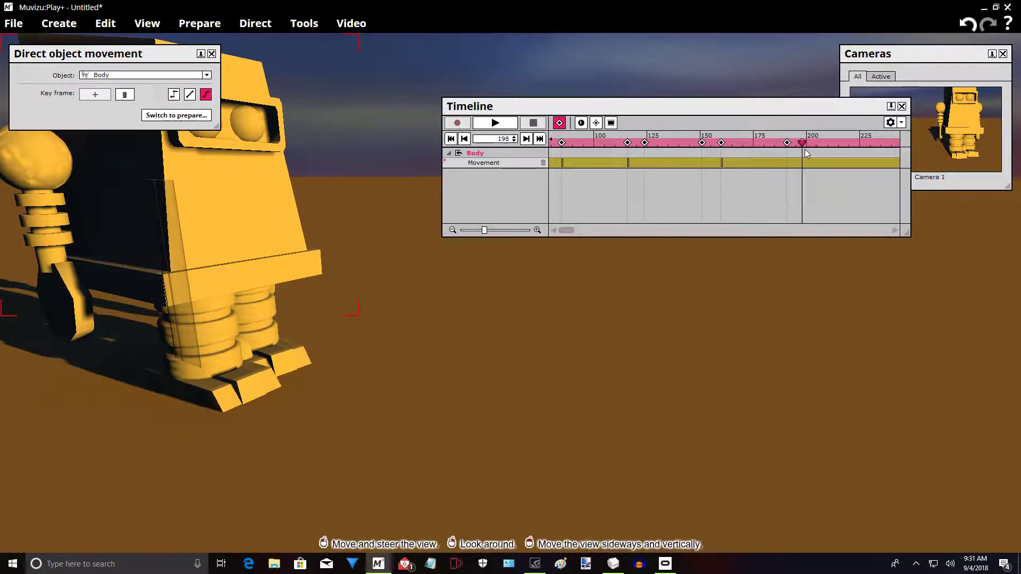
left_click_drag(802, 149, 804, 149)
left_click(92, 96)
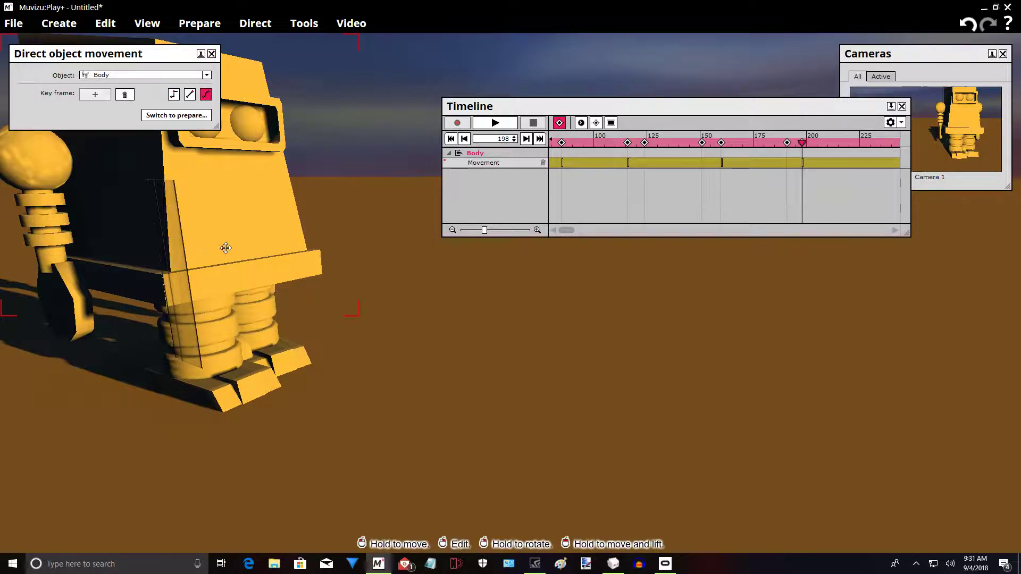
left_click_drag(253, 222, 253, 222)
left_click_drag(551, 361, 550, 362)
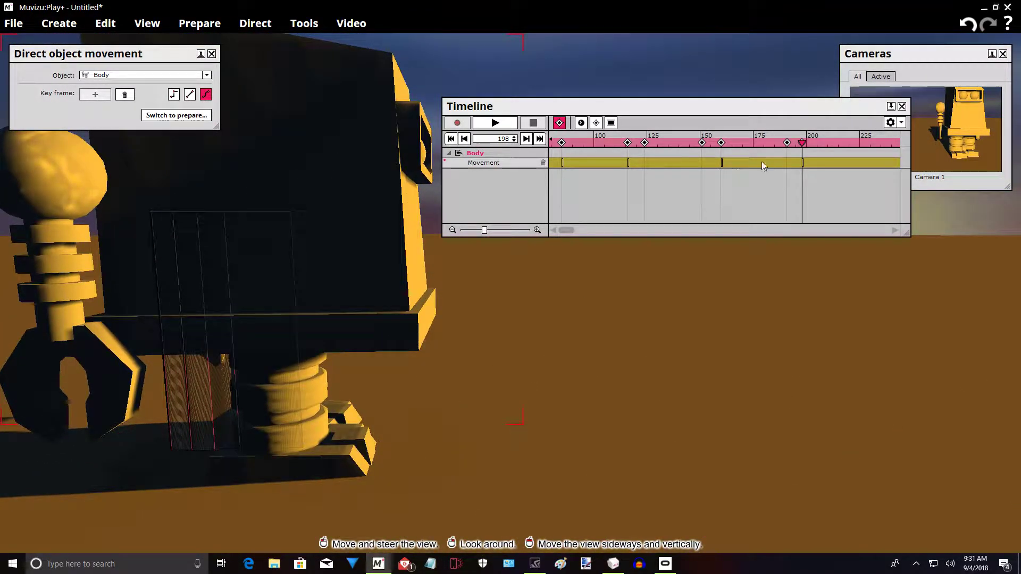
left_click_drag(803, 142, 803, 170)
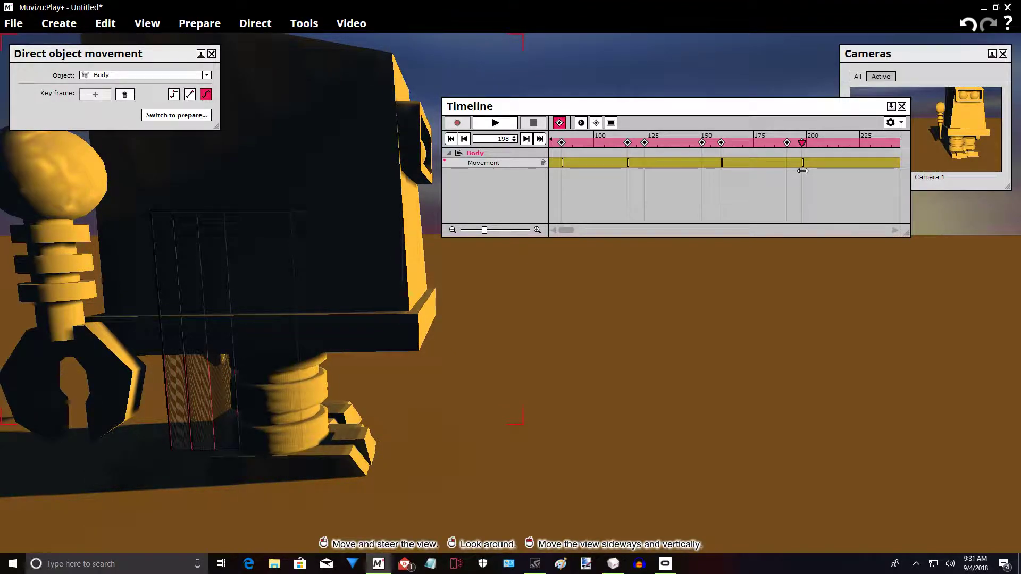
Select the Left Leg and add a movement key frame for it at the control point at frame 198.
right_click_drag(752, 269, 644, 411)
scroll(630, 426, "up", 5)
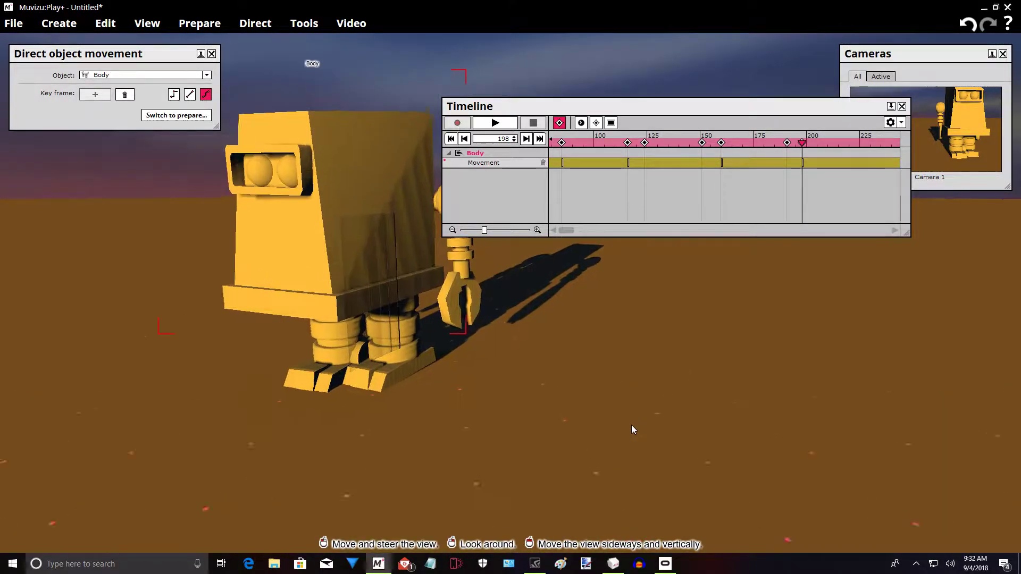
scroll(631, 426, "down", 3)
scroll(631, 425, "down", 1)
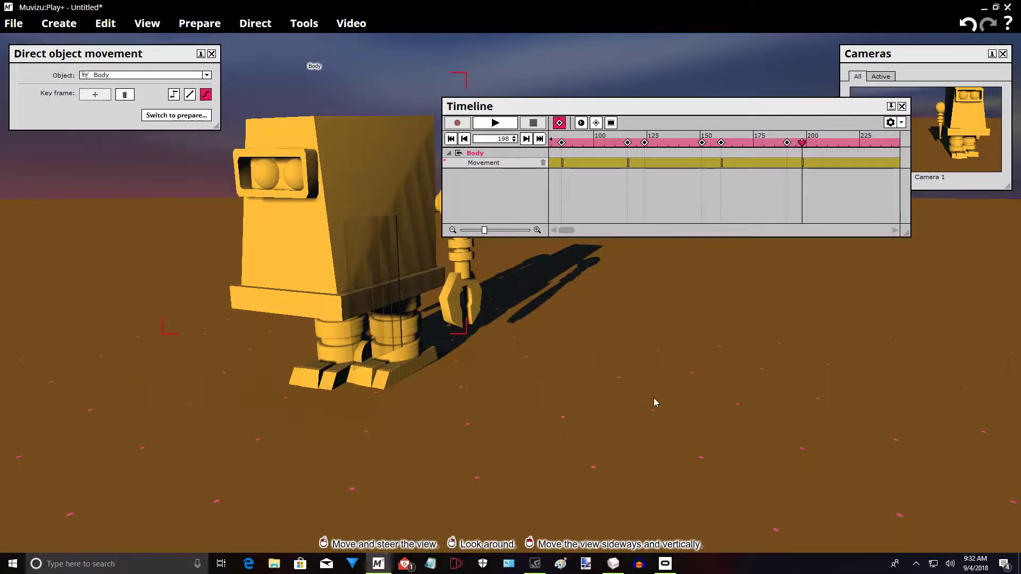
left_click(408, 322)
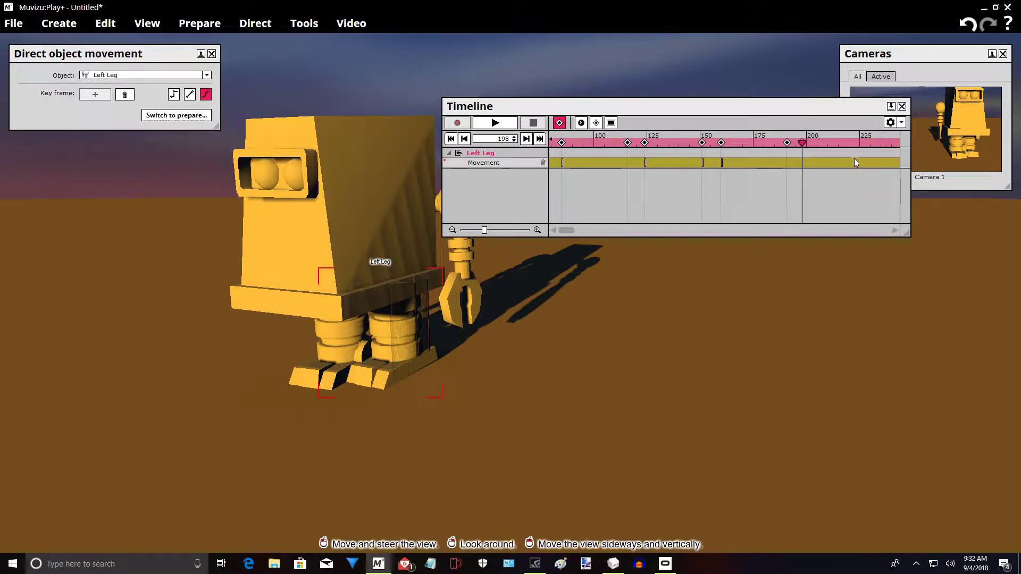
left_click(801, 145)
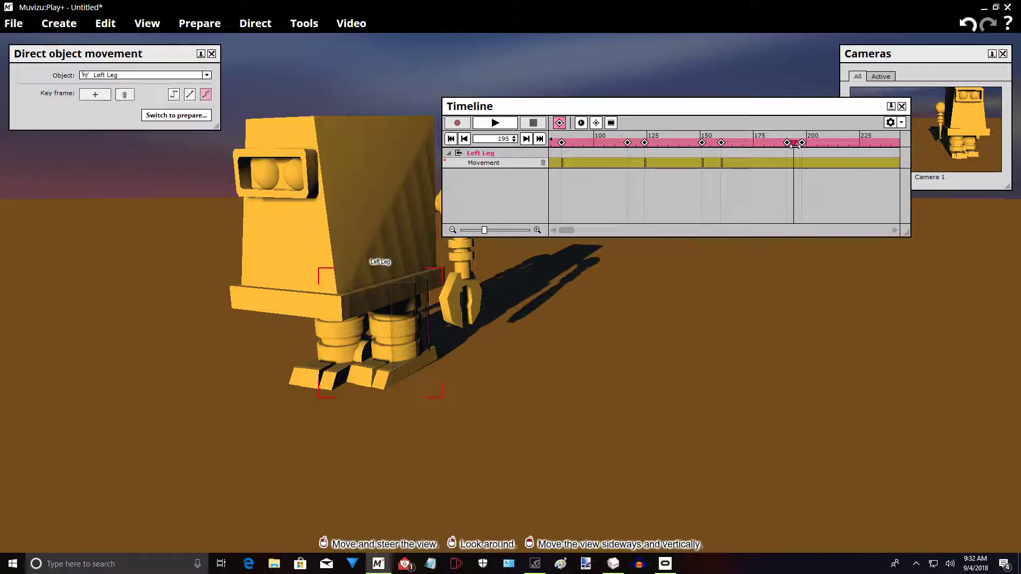
left_click(803, 143)
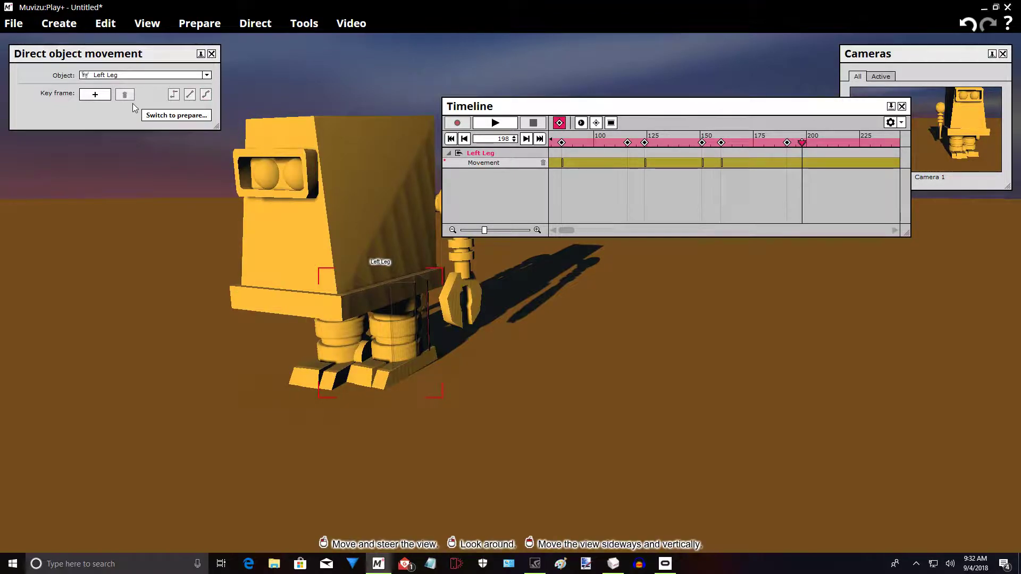
left_click(96, 94)
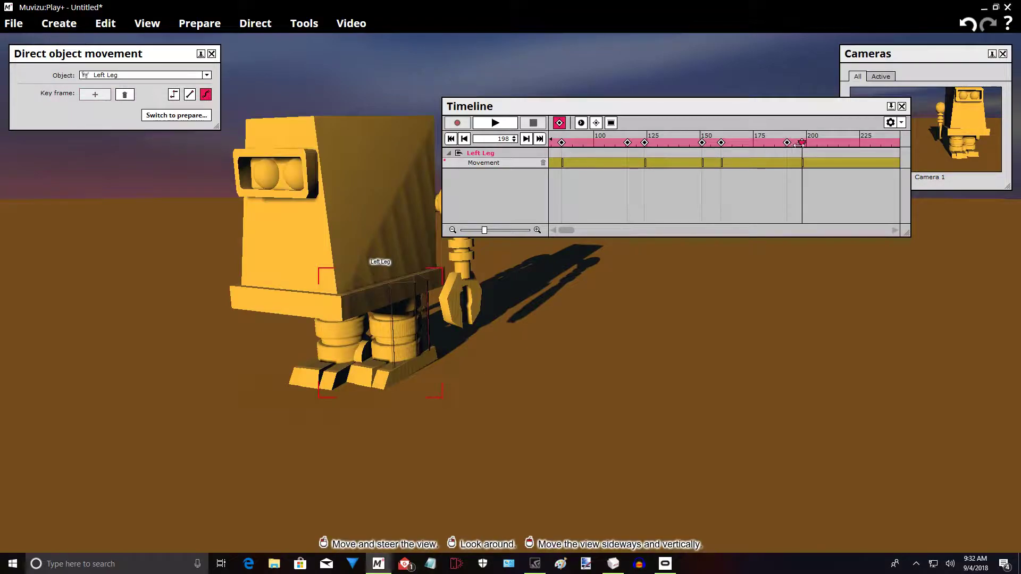
Create a control point near frame 224, key the Left Leg at frame 224 and move it forward and up off the ground.
left_click_drag(803, 144, 832, 146)
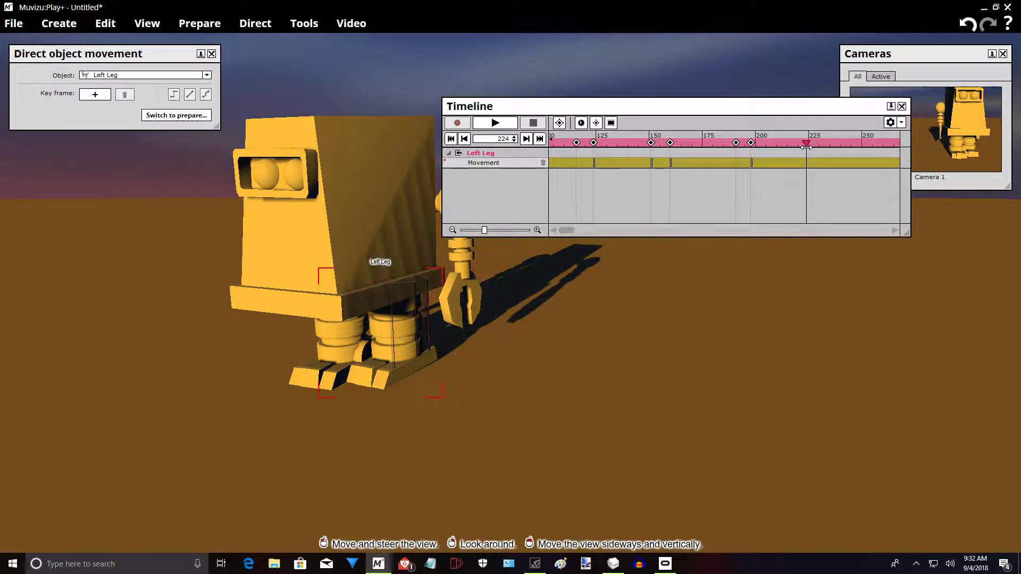
left_click(559, 122)
left_click_drag(394, 341, 367, 346)
left_click_drag(808, 142, 818, 142)
left_click(96, 95)
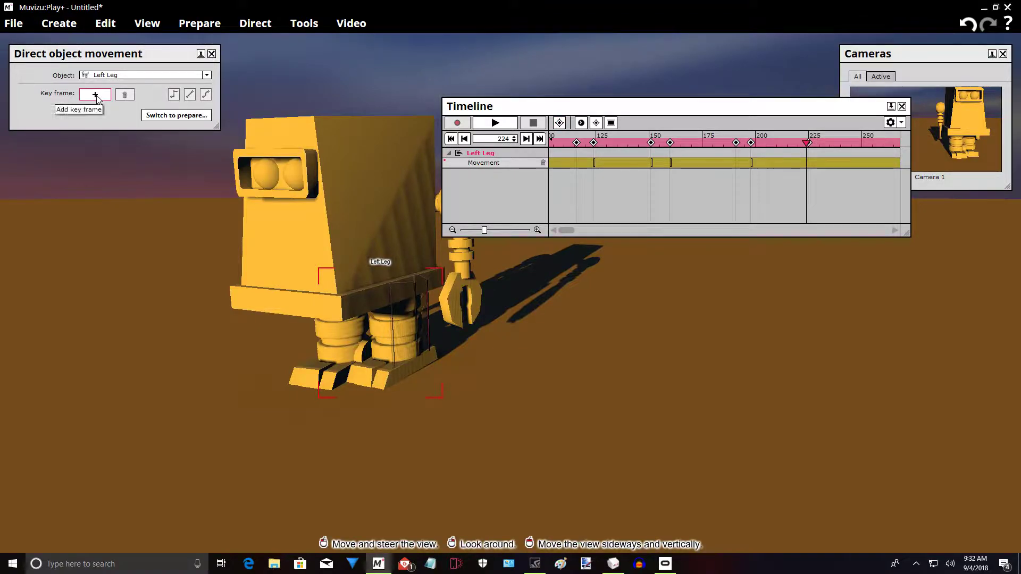
left_click_drag(400, 327, 363, 333)
Create a control point at frame 233, key the Left Leg there and lower its foot to the ground.
left_click_drag(807, 142, 817, 143)
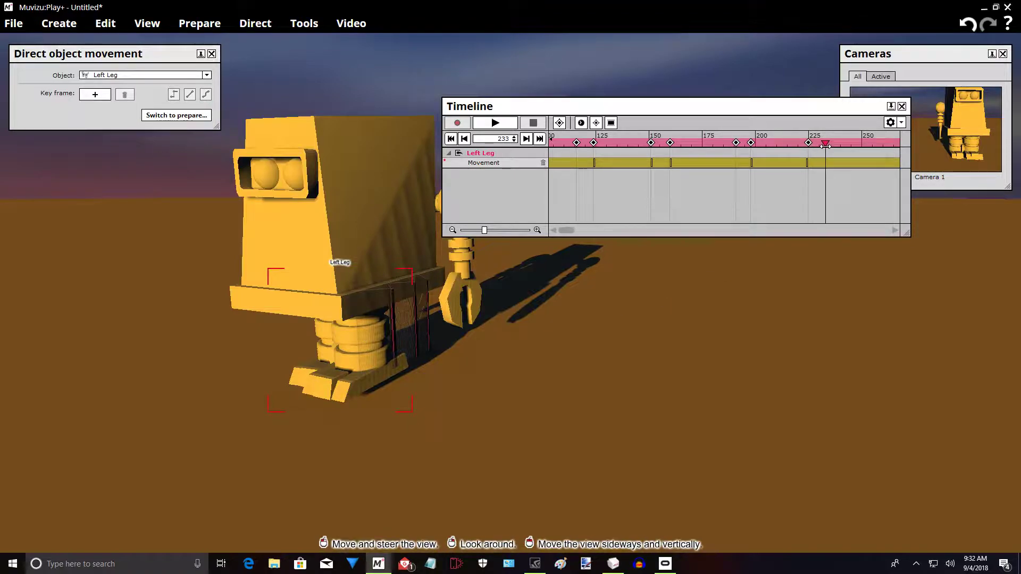
left_click(556, 123)
left_click(95, 95)
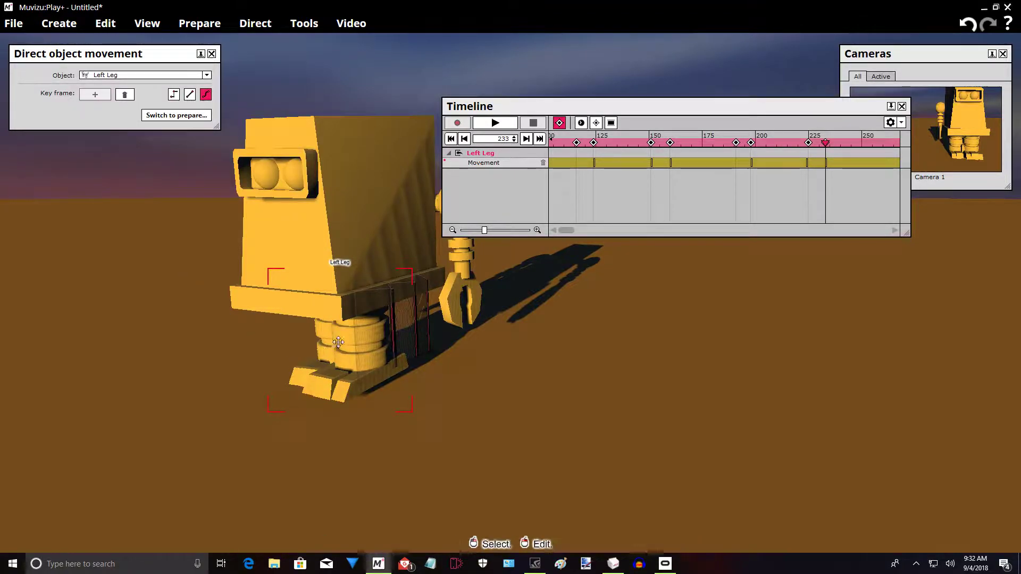
left_click_drag(359, 346, 360, 348)
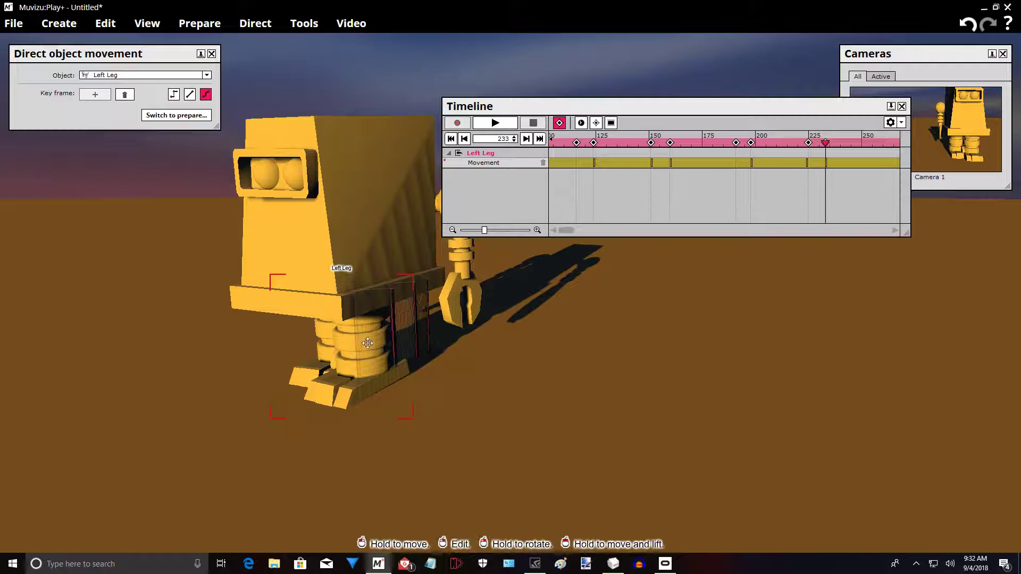
Select the Body, add a movement key frame for it at frame 233 and move it forward over the legs.
left_click_drag(587, 424, 564, 418)
right_click_drag(564, 417, 611, 404)
mouse_move(612, 404)
middle_mouse_down()
mouse_move(548, 413)
mouse_move(622, 410)
middle_mouse_up()
right_click_drag(622, 410, 564, 409)
left_click_drag(564, 410, 564, 417)
middle_click_drag(564, 418, 595, 422)
left_click_drag(595, 422, 633, 410)
mouse_move(633, 409)
middle_mouse_down()
mouse_move(593, 416)
mouse_move(621, 395)
middle_mouse_up()
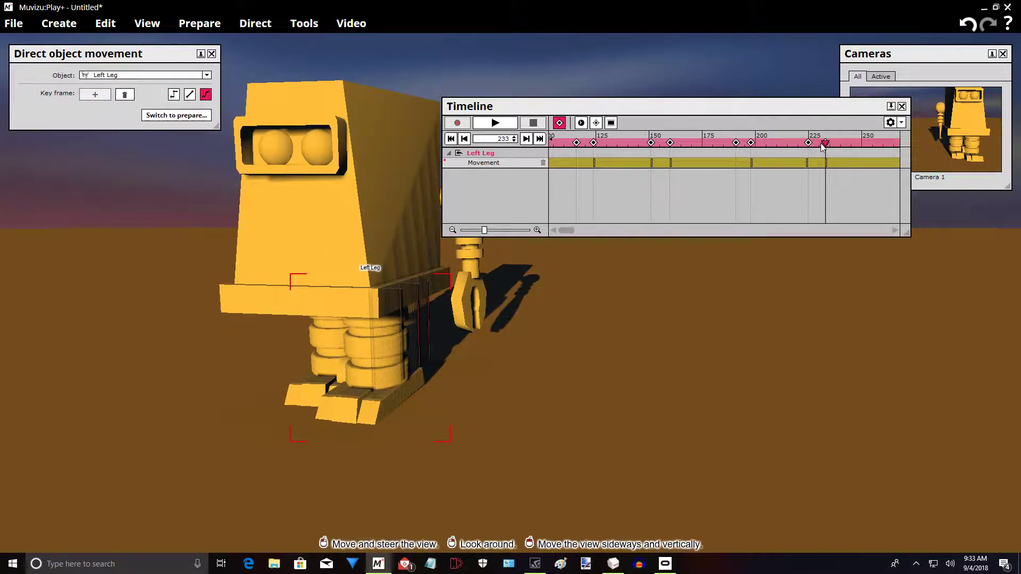
left_click(346, 213)
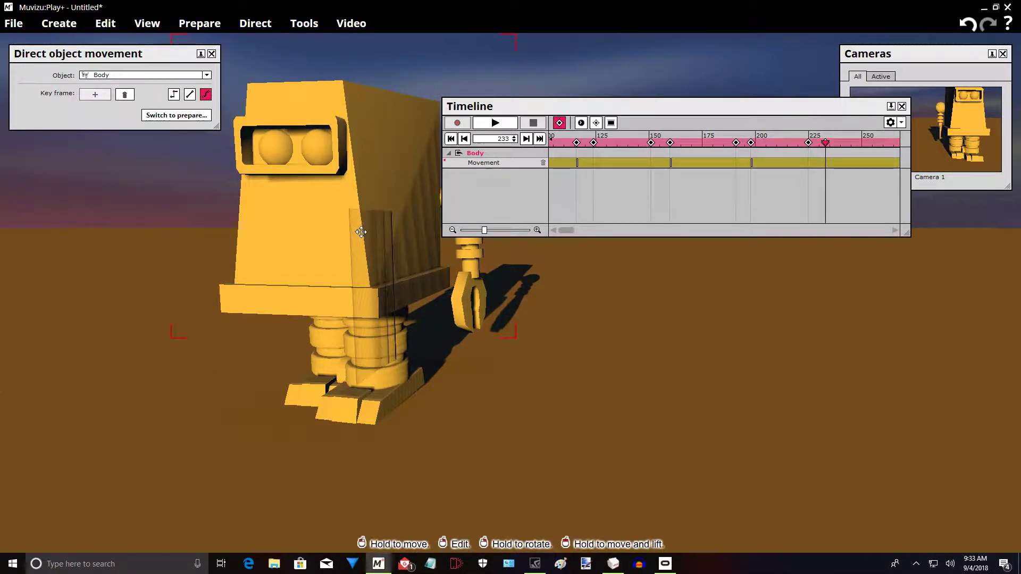
mouse_move(826, 150)
left_mouse_down()
mouse_move(812, 149)
mouse_move(827, 149)
left_mouse_up()
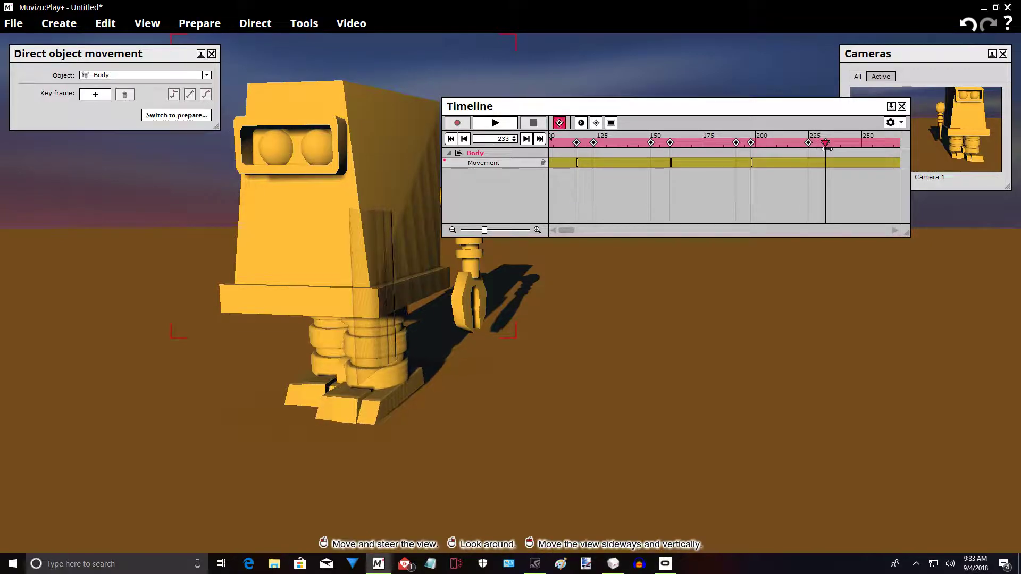
left_click(107, 98)
right_click_drag(565, 461, 686, 460)
left_click_drag(301, 248, 280, 248)
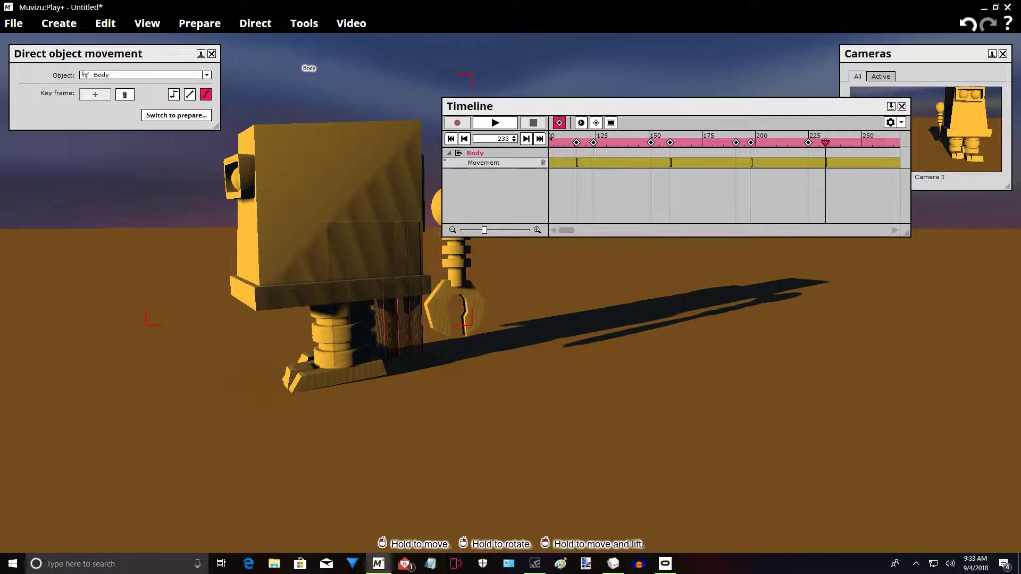
Select the Right Leg, add a movement key frame for it at frame 233 and move it forward and up off the ground.
right_click_drag(481, 422, 421, 422)
middle_click_drag(420, 422, 476, 420)
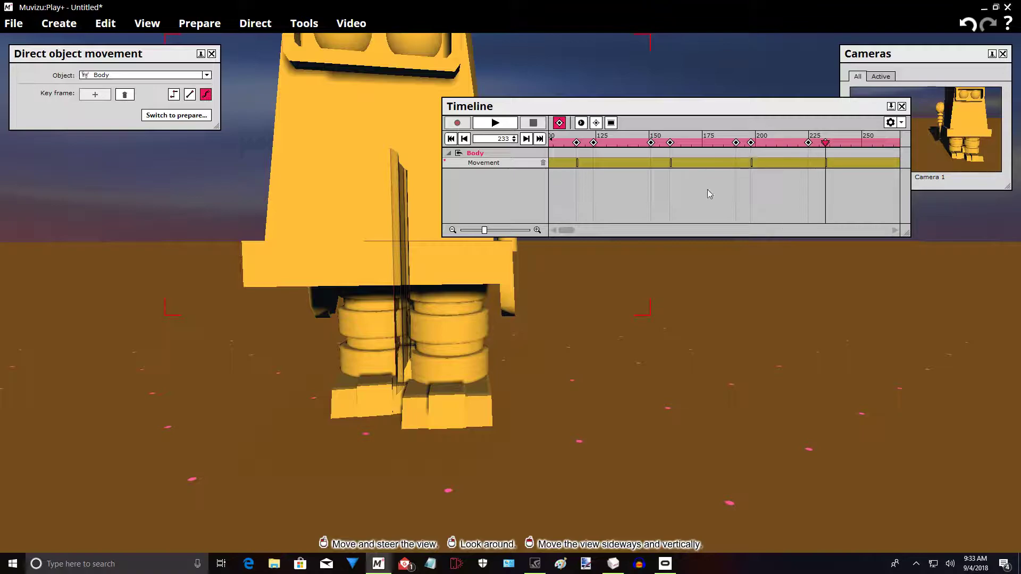
middle_click_drag(532, 421, 447, 399)
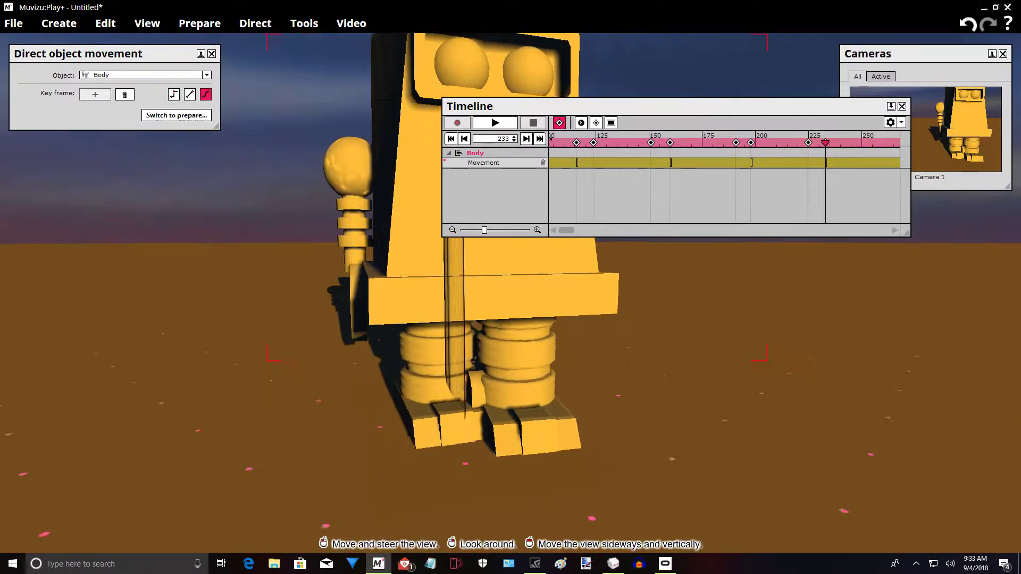
right_click_drag(447, 399, 505, 400)
middle_click_drag(665, 407, 605, 389)
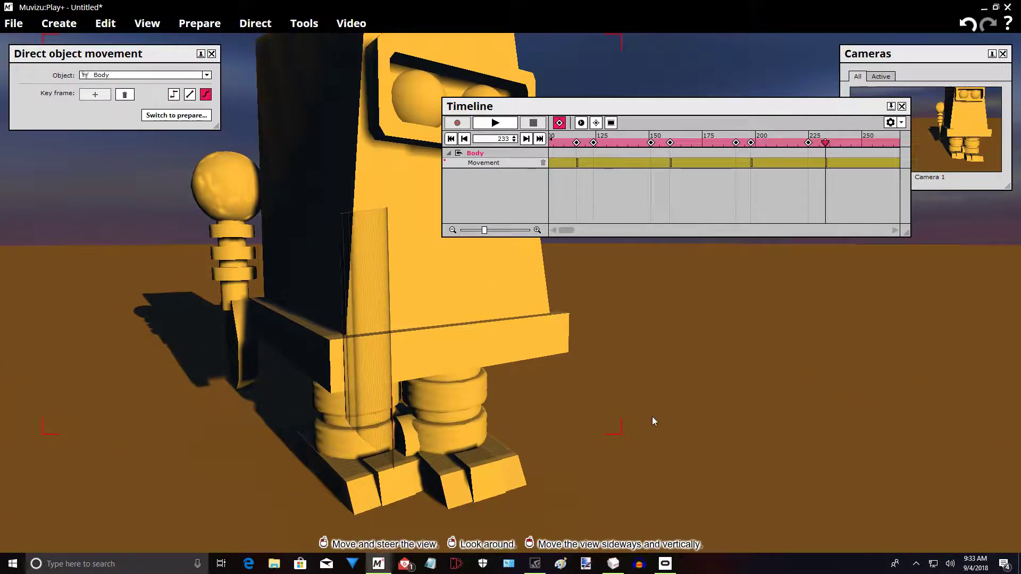
right_click(539, 426)
left_click(687, 394)
left_click_drag(687, 394, 407, 396)
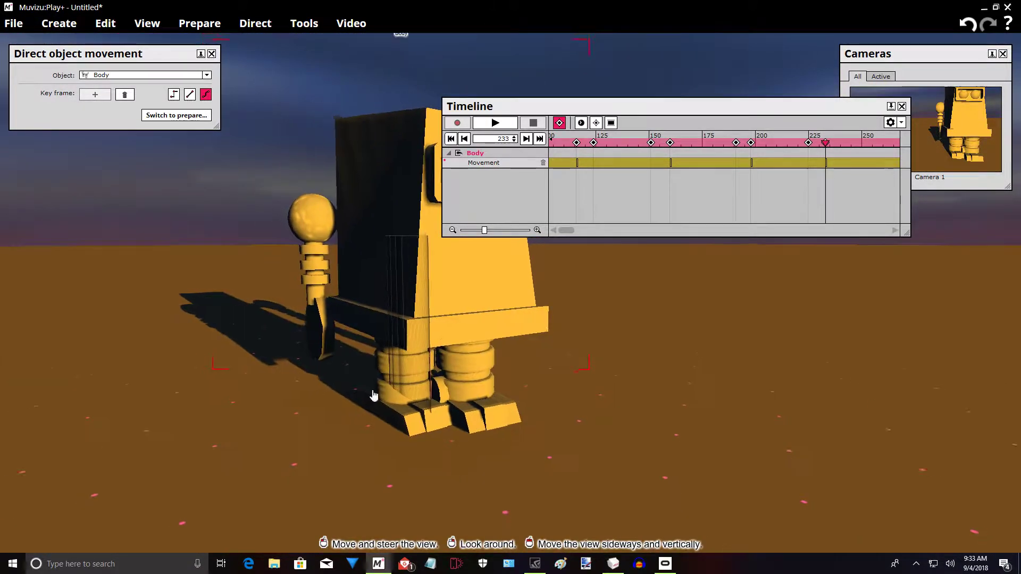
left_click(415, 382)
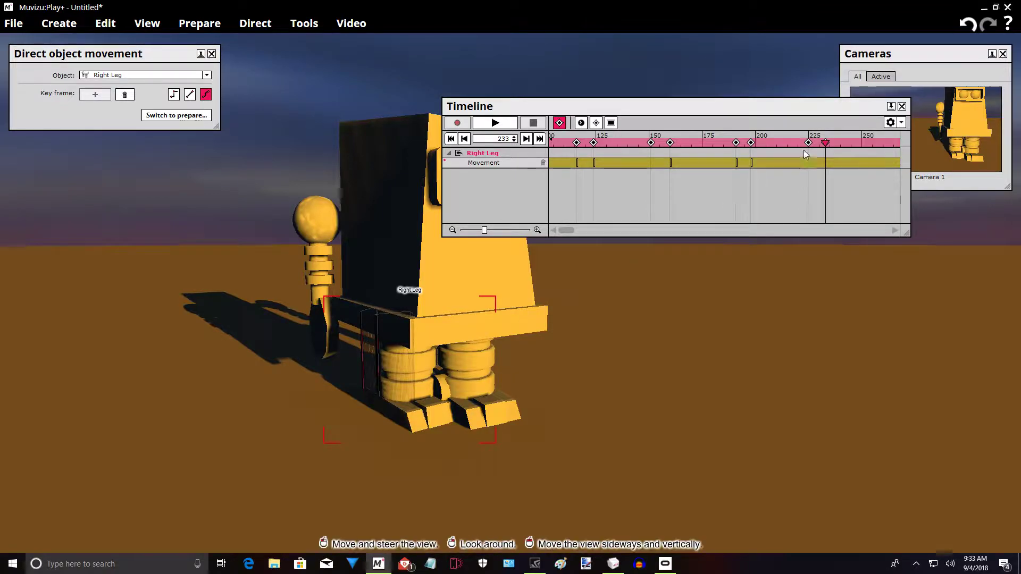
left_click_drag(825, 143, 825, 144)
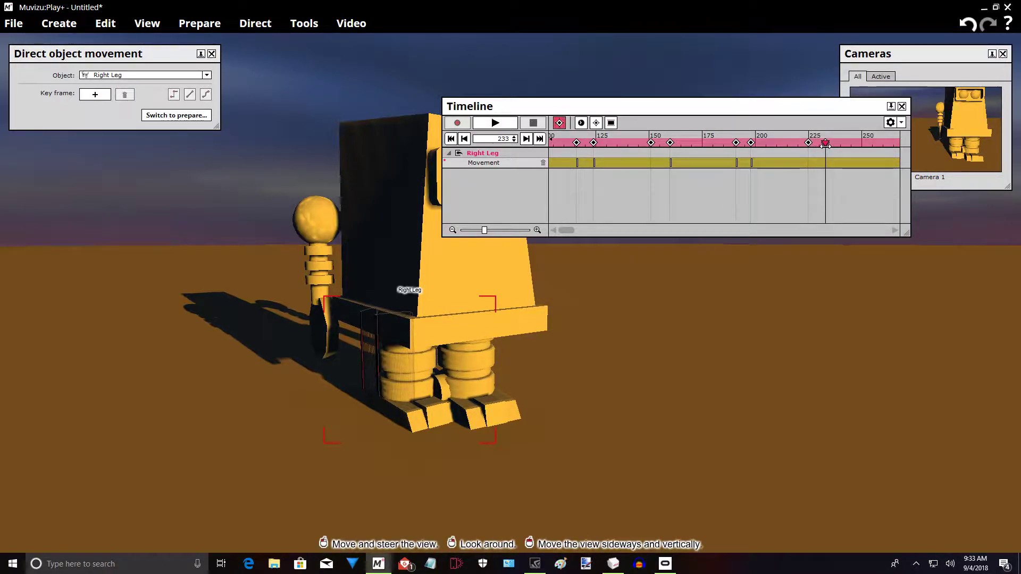
left_click(89, 95)
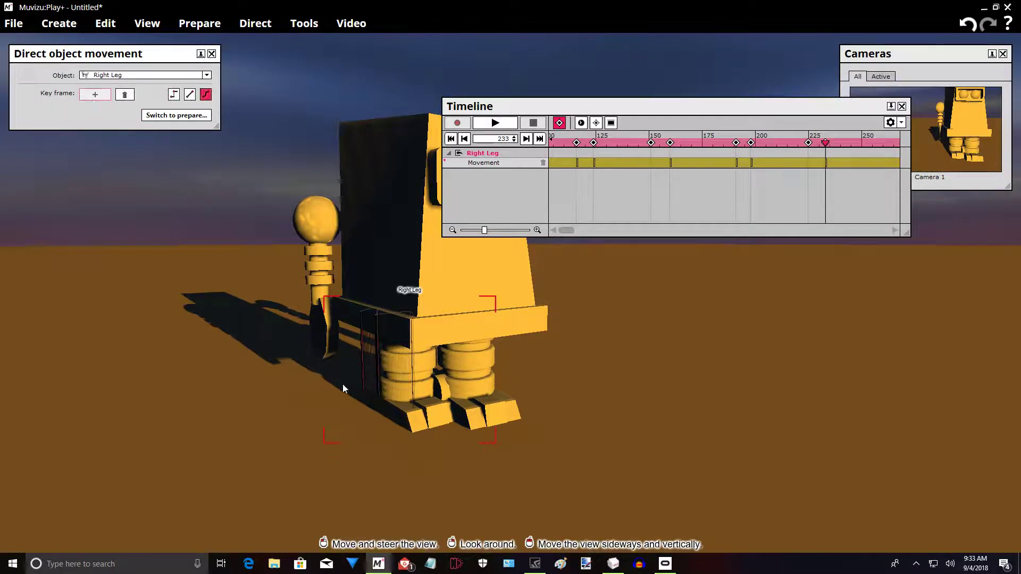
left_click_drag(409, 373, 439, 367)
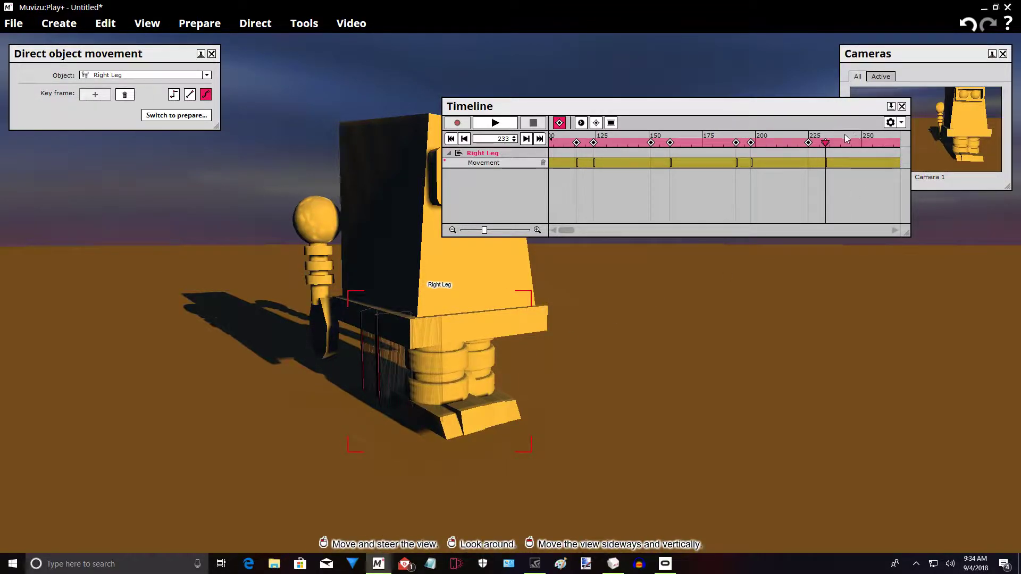
Create a control point at frame 240, key the Right Leg there and lower its foot to the ground slightly further forward.
left_click_drag(829, 146, 834, 147)
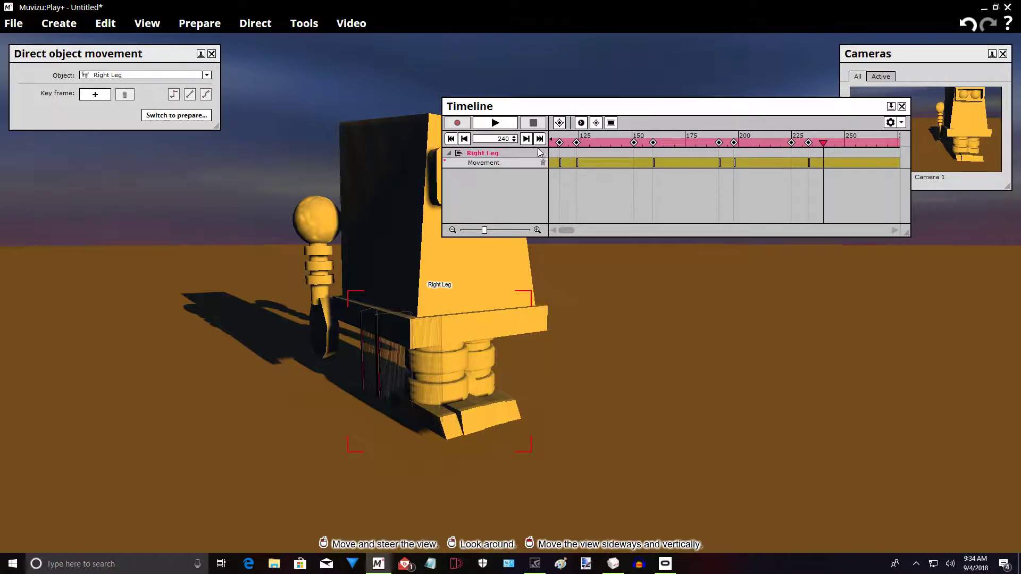
left_click(93, 93)
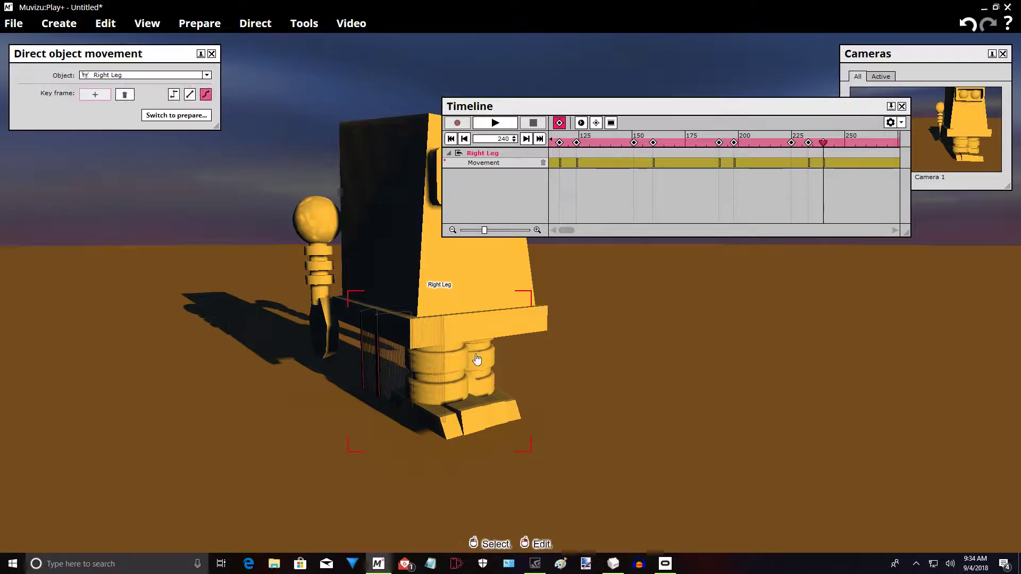
left_click_drag(441, 358, 440, 369)
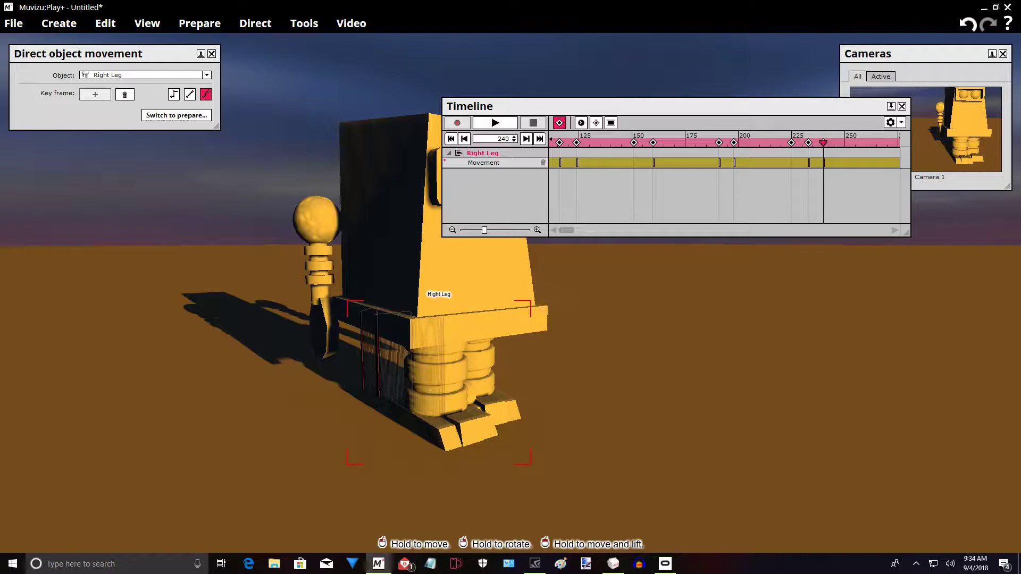
left_click_drag(438, 383, 443, 382)
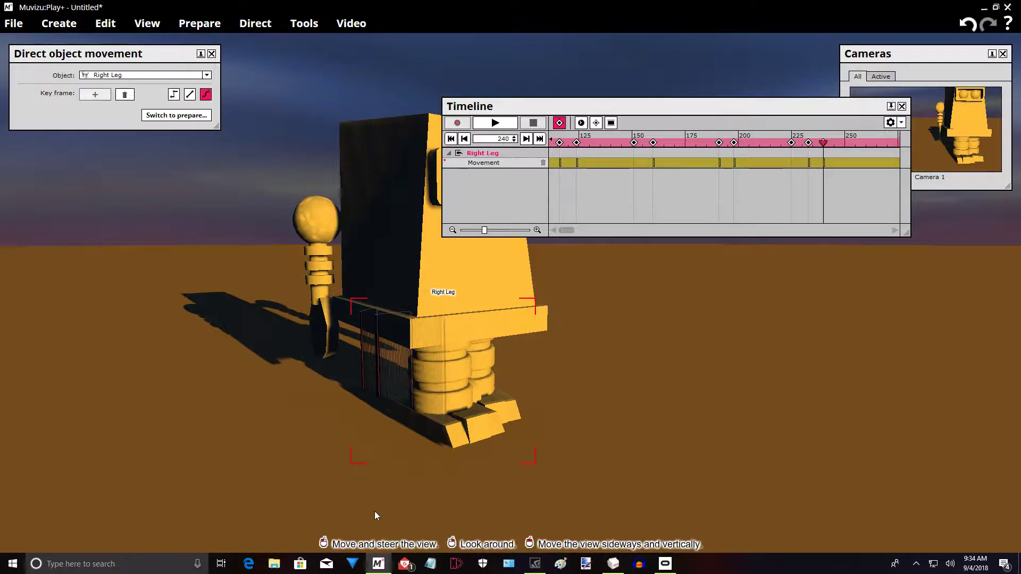
Delete the Right Leg's movement key frame at frame 240.
left_click(826, 143)
left_click_drag(825, 143, 826, 163)
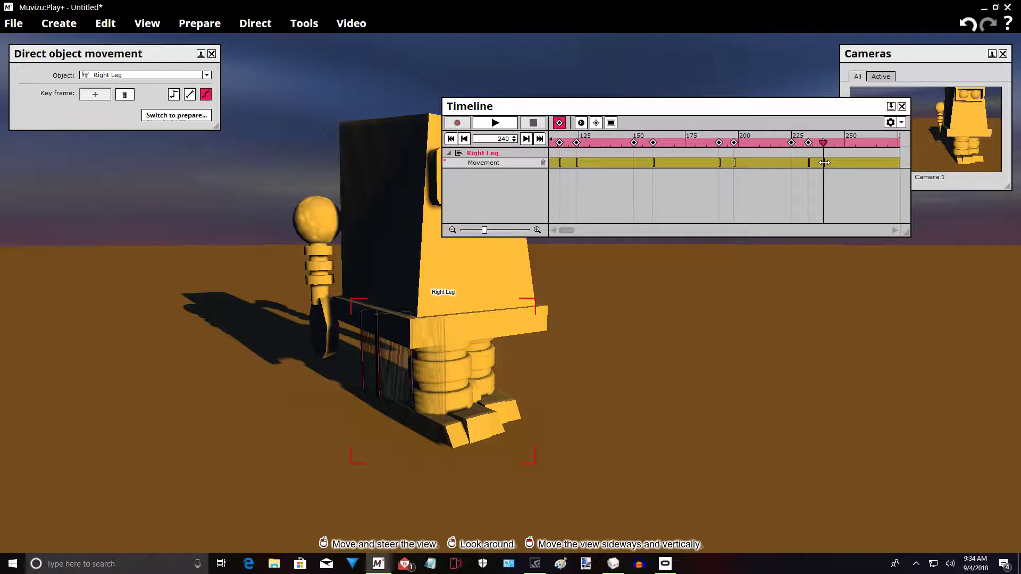
left_click(125, 95)
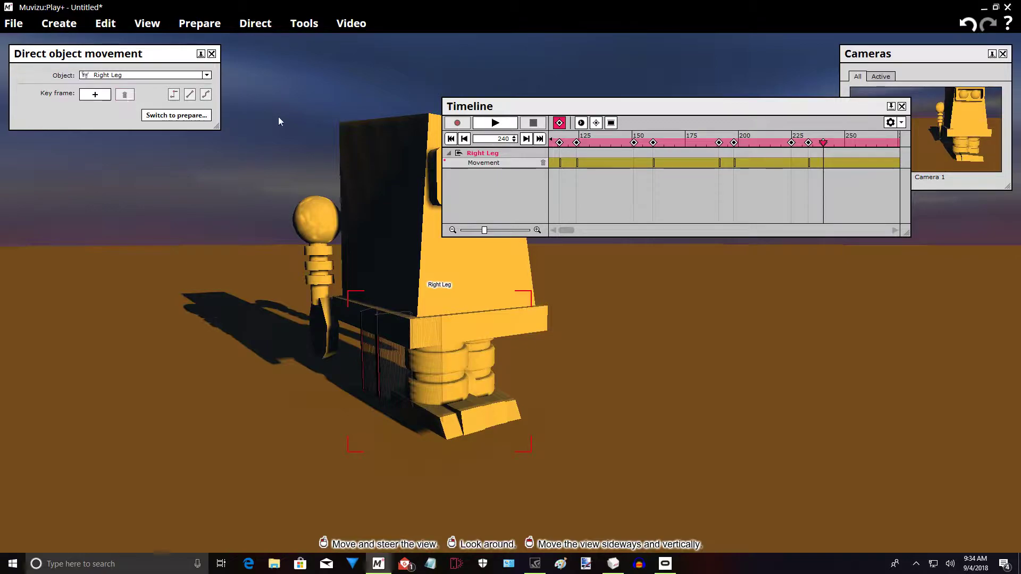
Play back the walk from an earlier frame to check the Right Leg's movement.
left_click_drag(823, 143, 591, 169)
left_click(494, 123)
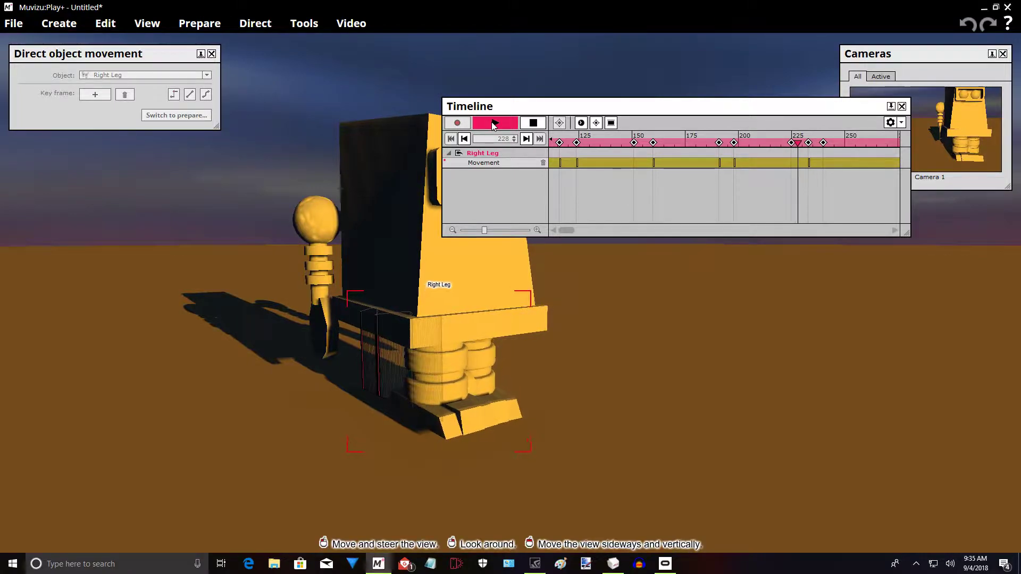
left_click(533, 123)
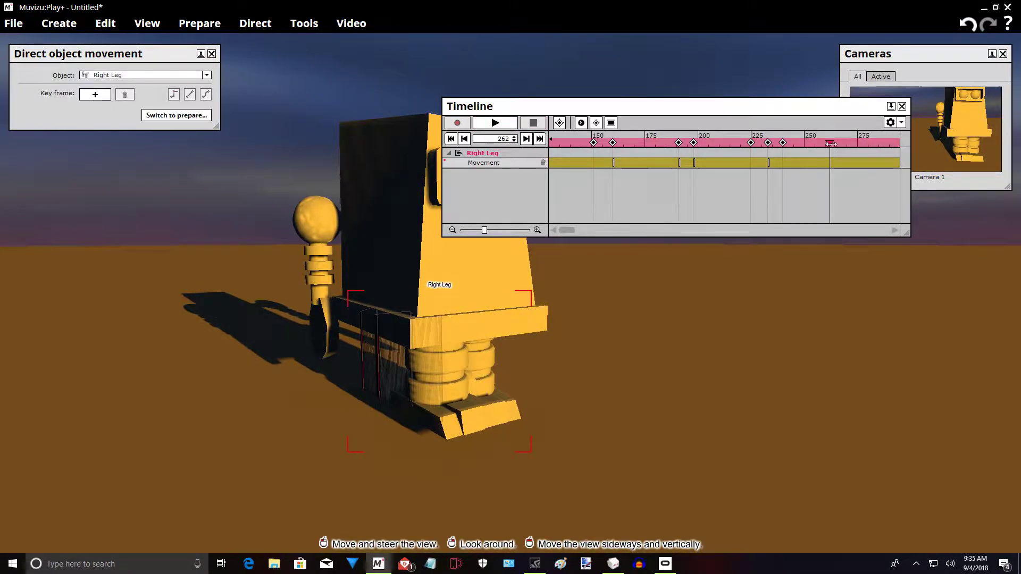
Delete the Right Leg's movement key frame at frame 233.
left_click_drag(829, 143, 769, 162)
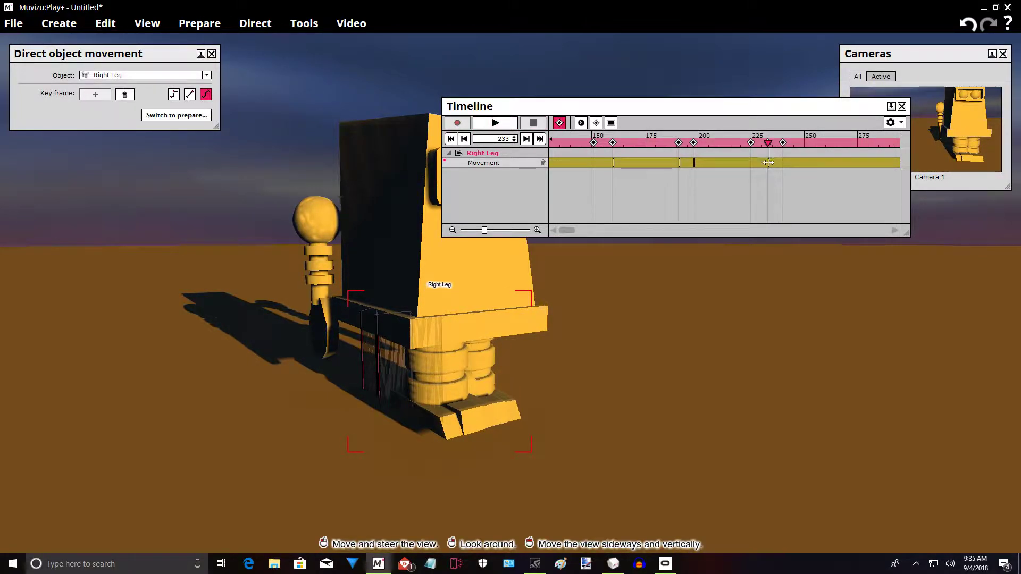
right_click(770, 162)
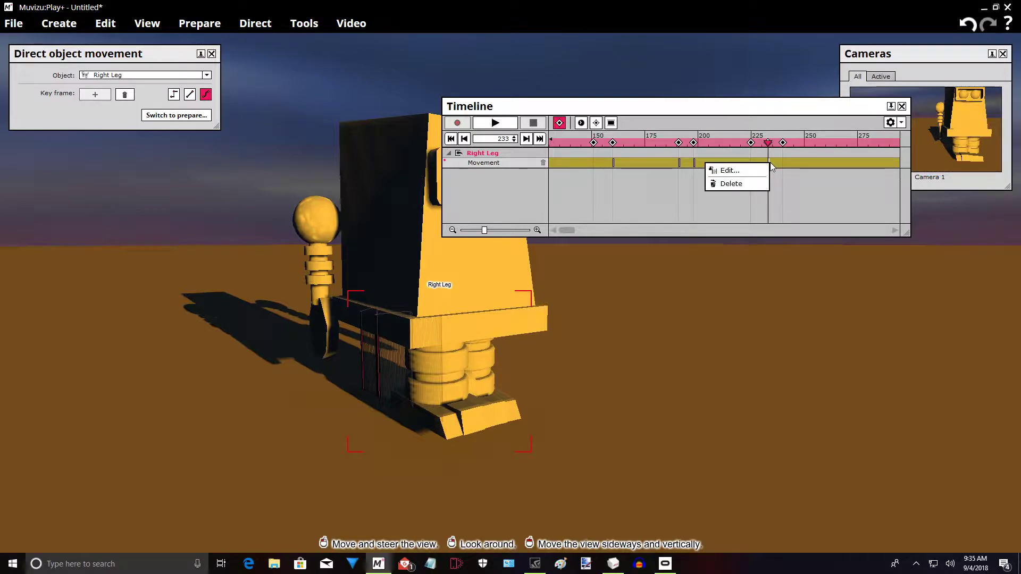
left_click(750, 182)
Add a movement key frame for the Right Leg at the control point at frame 240, keeping its planted position.
mouse_move(769, 143)
left_mouse_down()
mouse_move(612, 155)
mouse_move(769, 161)
left_mouse_up()
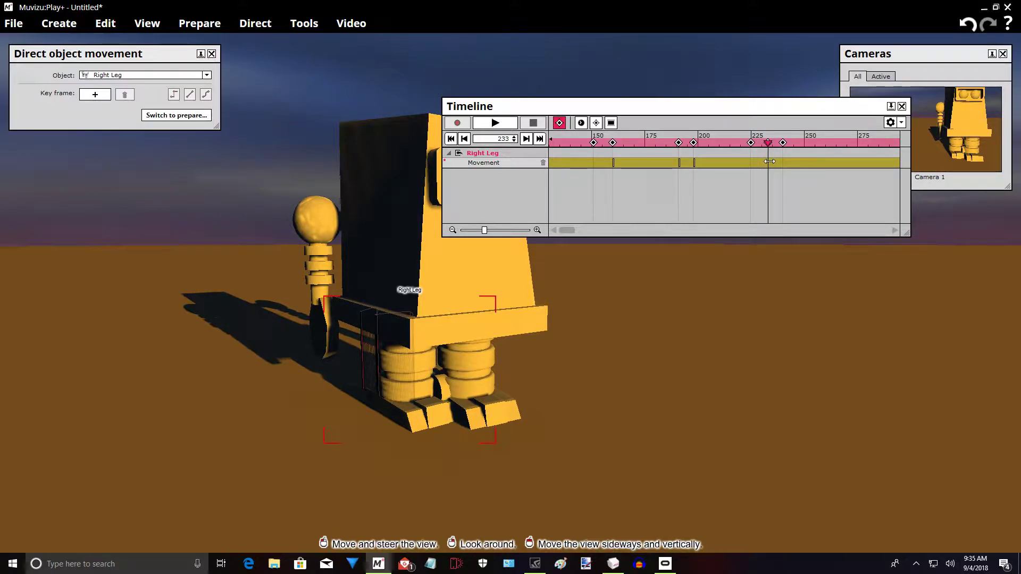
left_click_drag(770, 161, 772, 161)
mouse_move(629, 418)
middle_mouse_down()
mouse_move(883, 414)
mouse_move(629, 413)
middle_mouse_up()
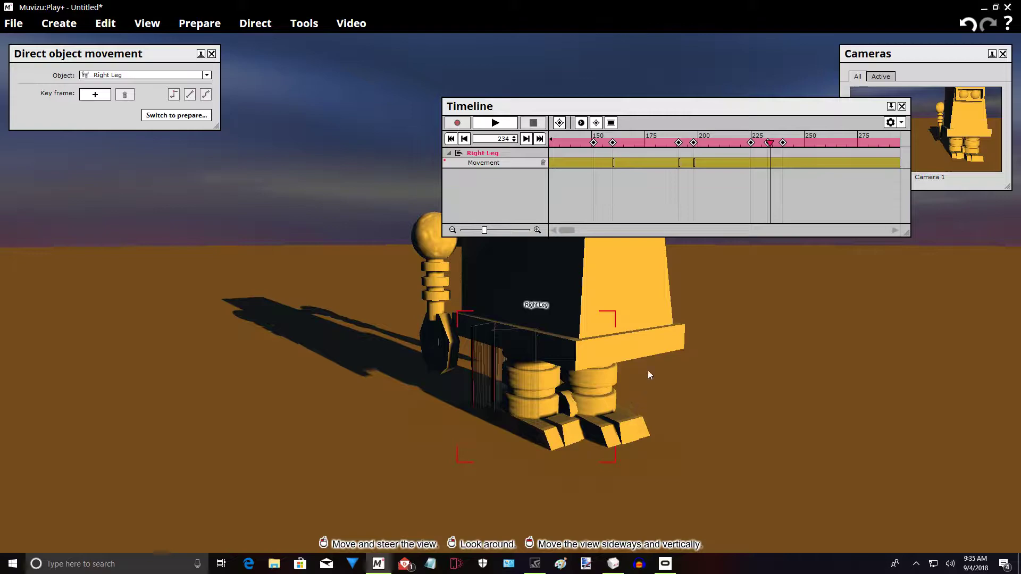
left_click_drag(771, 151, 768, 152)
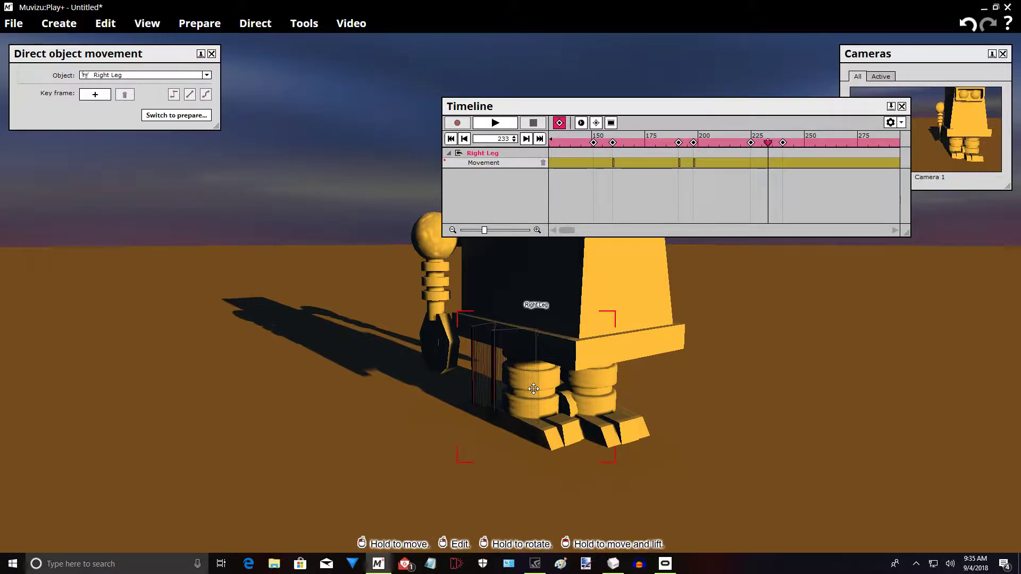
left_click(95, 96)
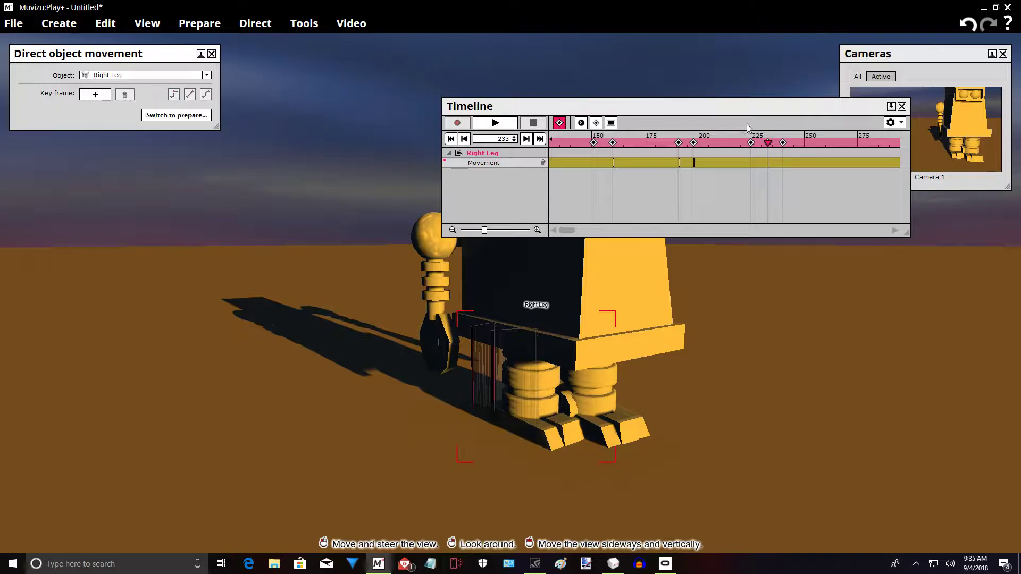
left_click_drag(768, 150, 783, 153)
left_click(102, 95)
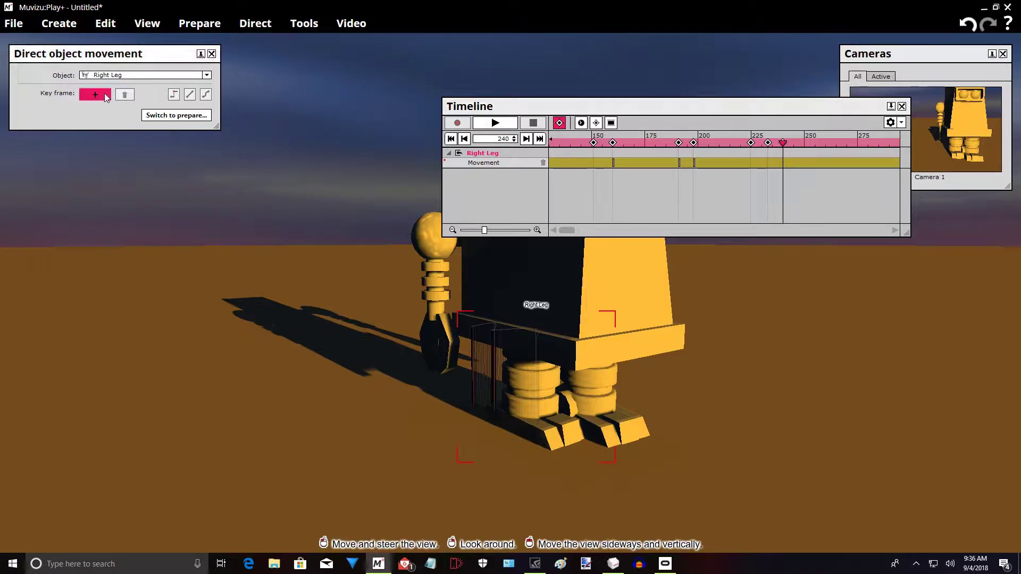
Create a control point at frame 265, key the Right Leg there and move it forward and up off the ground.
left_click(783, 149)
left_click_drag(784, 148, 815, 154)
left_click(560, 123)
left_click_drag(589, 107, 442, 43)
middle_click_drag(270, 253, 305, 251)
right_click_drag(306, 251, 289, 250)
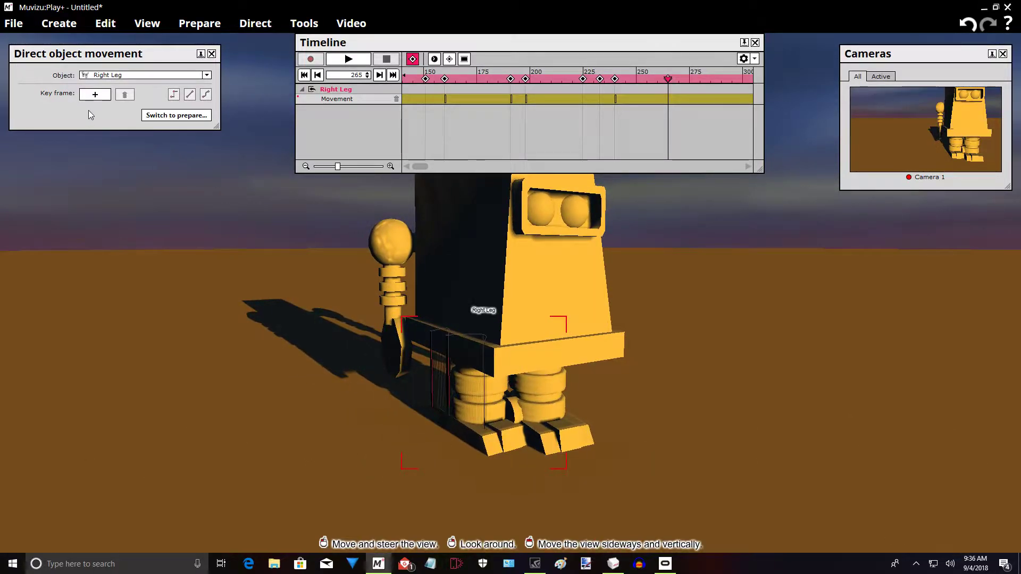
left_click(104, 98)
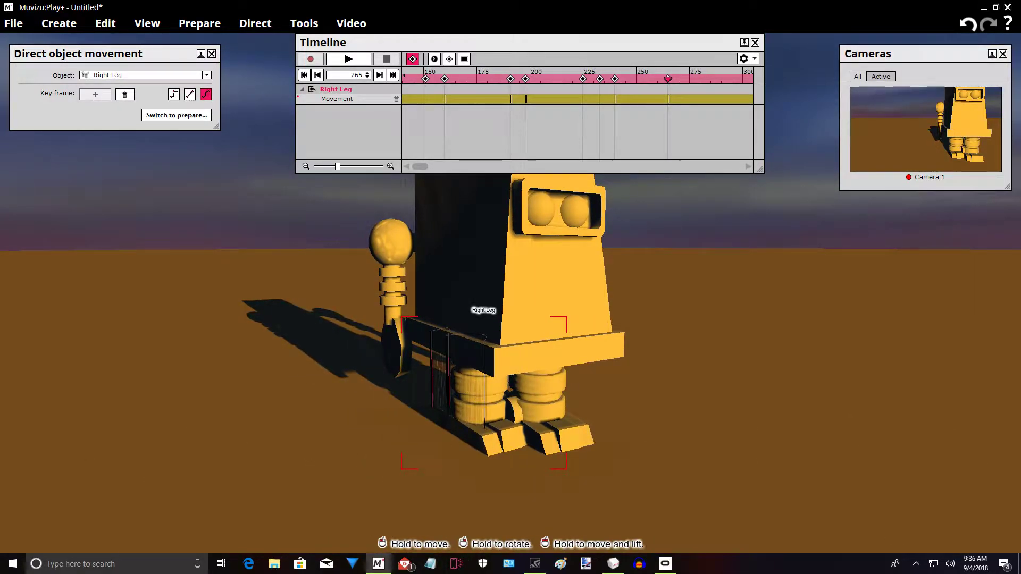
mouse_move(482, 405)
left_mouse_down()
mouse_move(480, 394)
mouse_move(508, 403)
left_mouse_up()
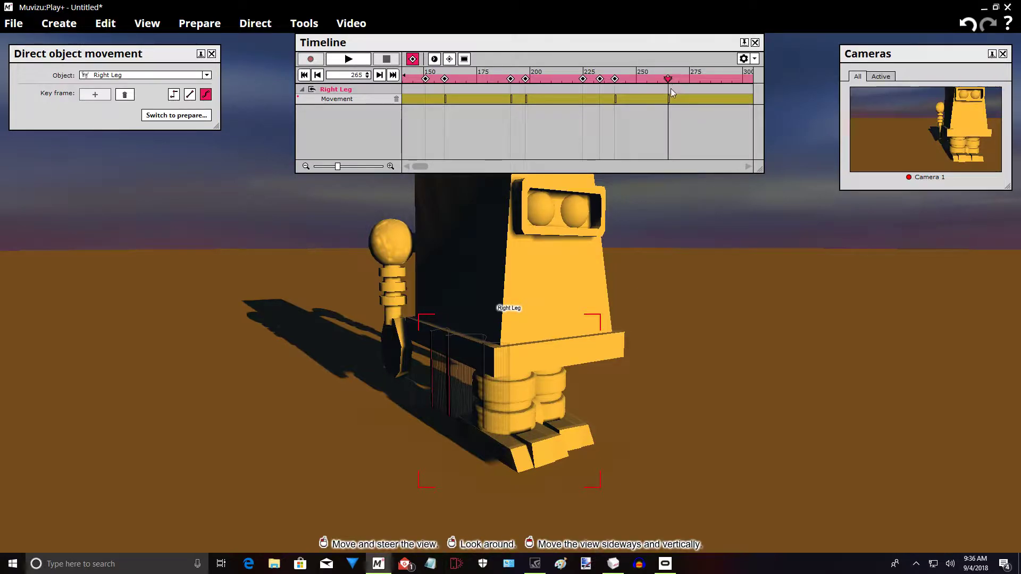
Create a control point at frame 274, key the Right Leg there and lower its foot to the ground.
left_click_drag(670, 88, 676, 89)
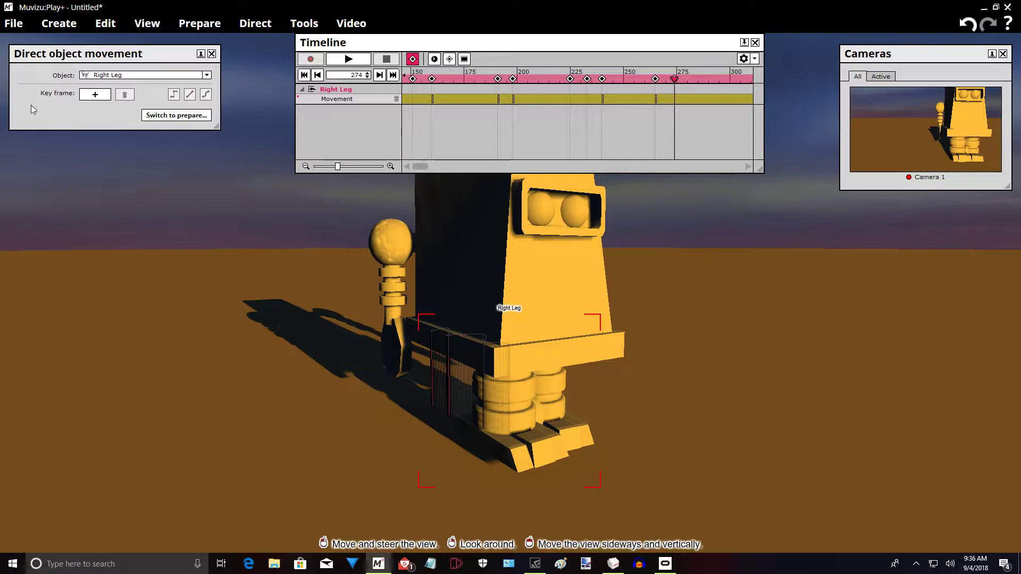
left_click(96, 94)
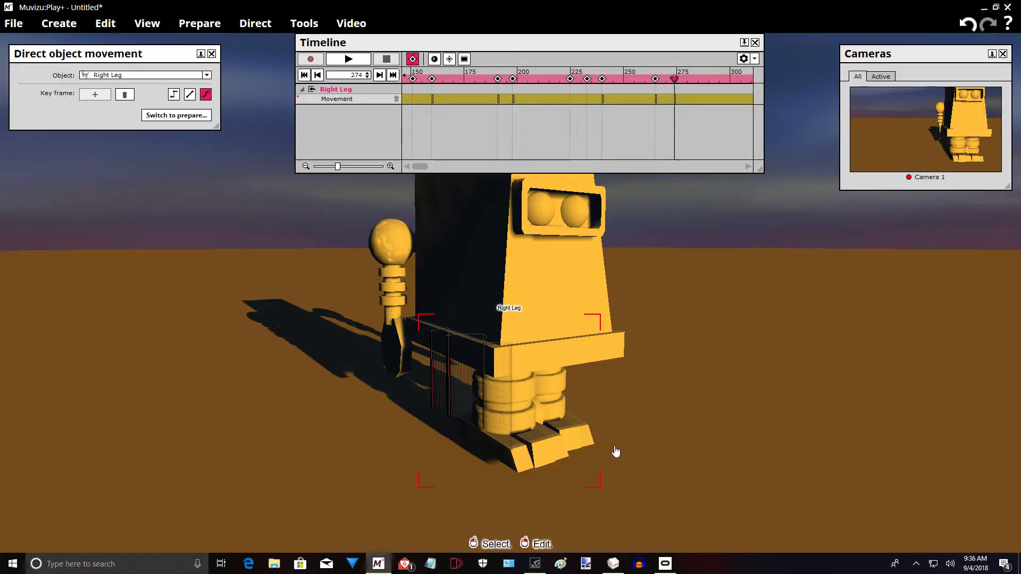
left_click_drag(507, 407, 507, 417)
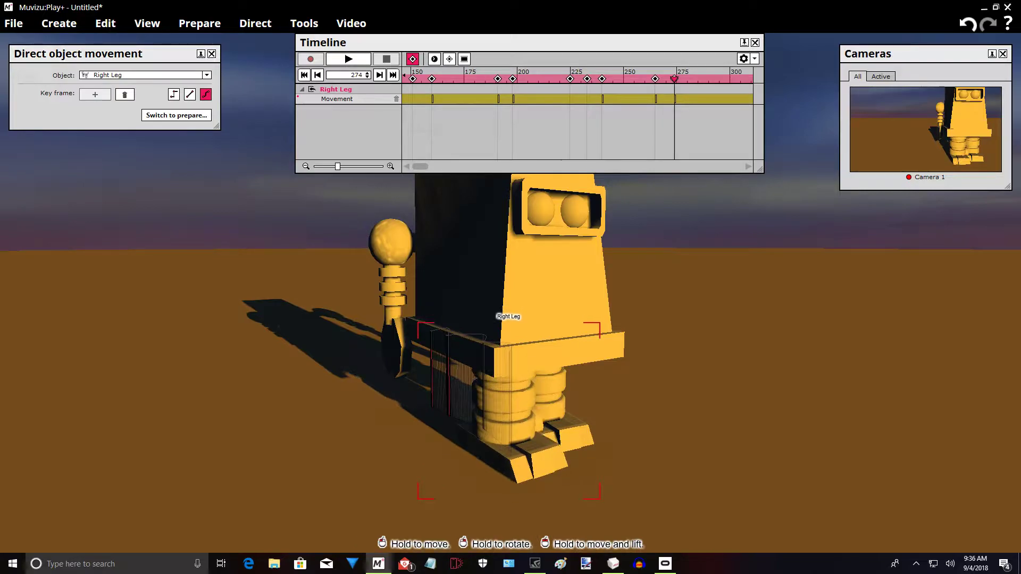
right_click_drag(507, 405, 513, 404)
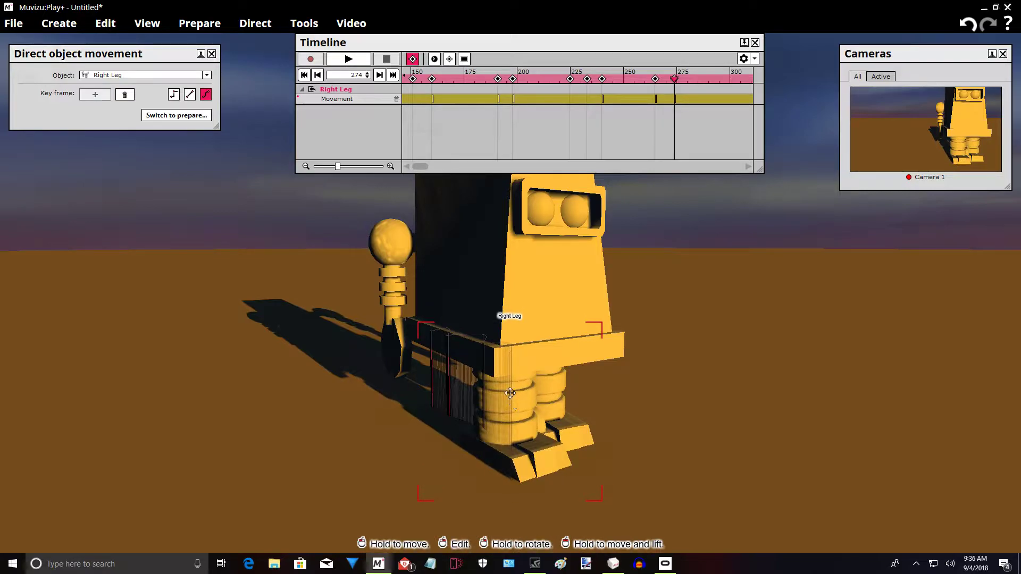
Add a movement key frame for the Body at the control point at frame 274 and move the Body forward over the legs.
left_click(534, 276)
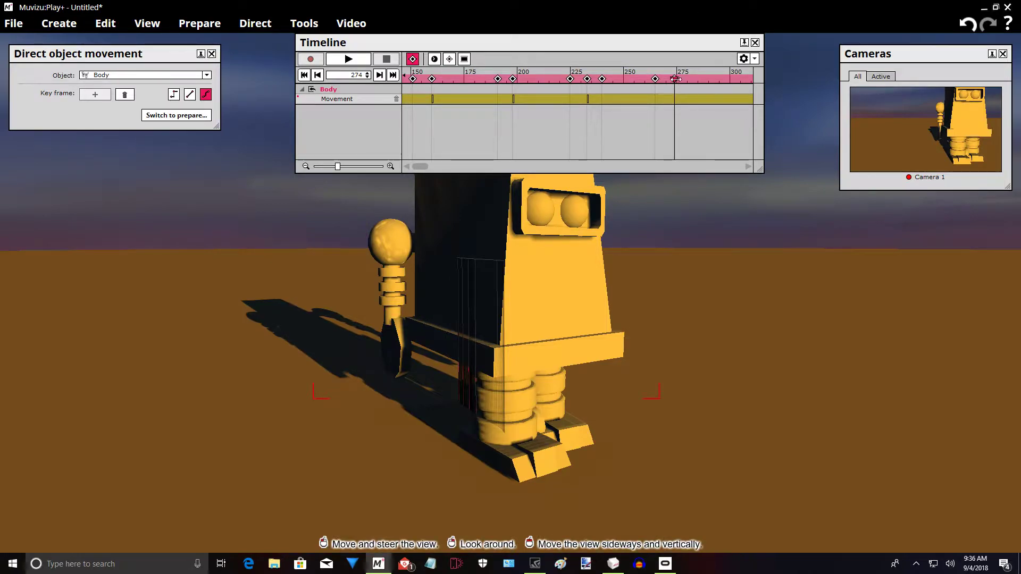
left_click_drag(675, 88, 676, 90)
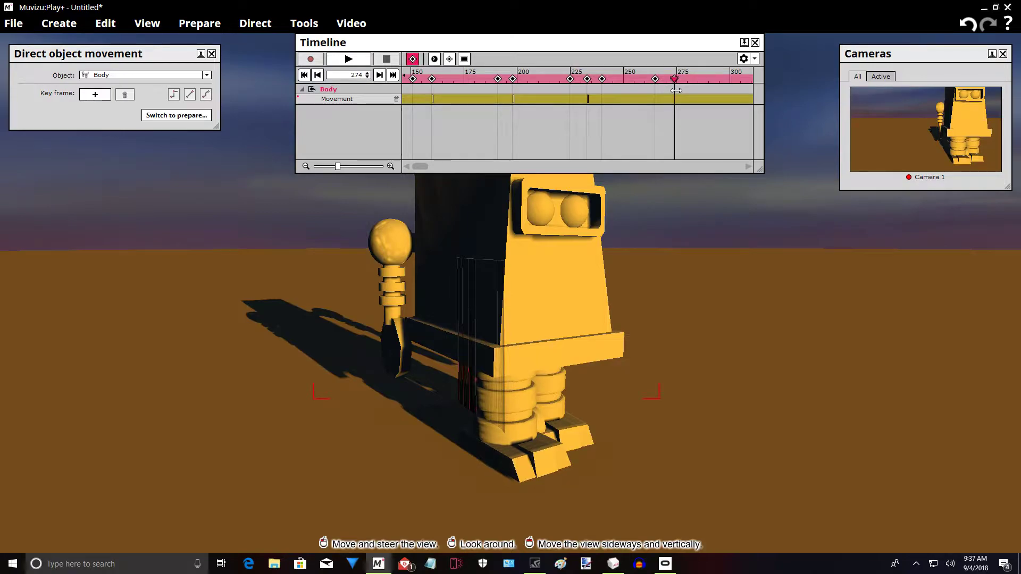
left_click(96, 94)
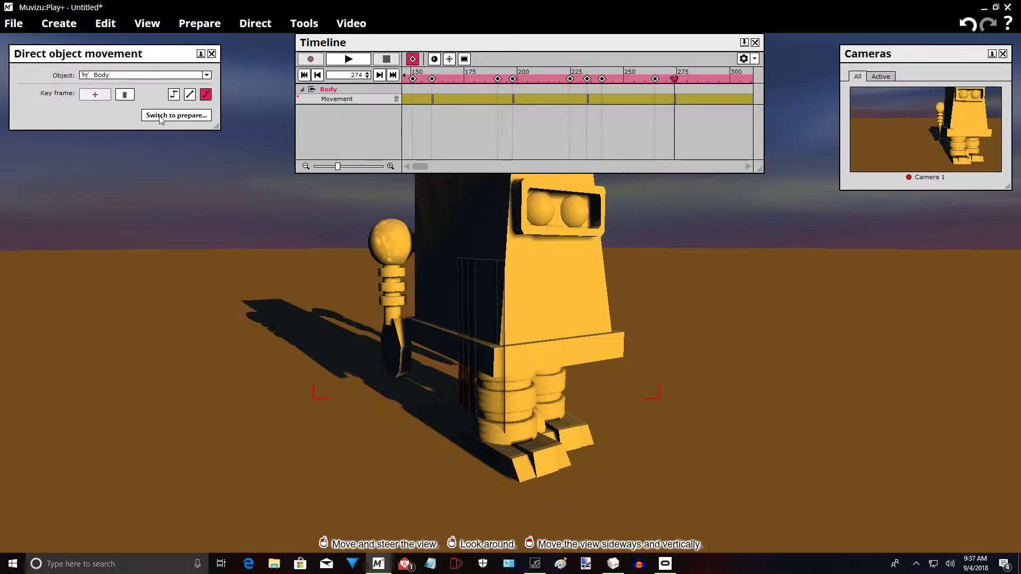
left_click_drag(554, 275, 579, 282)
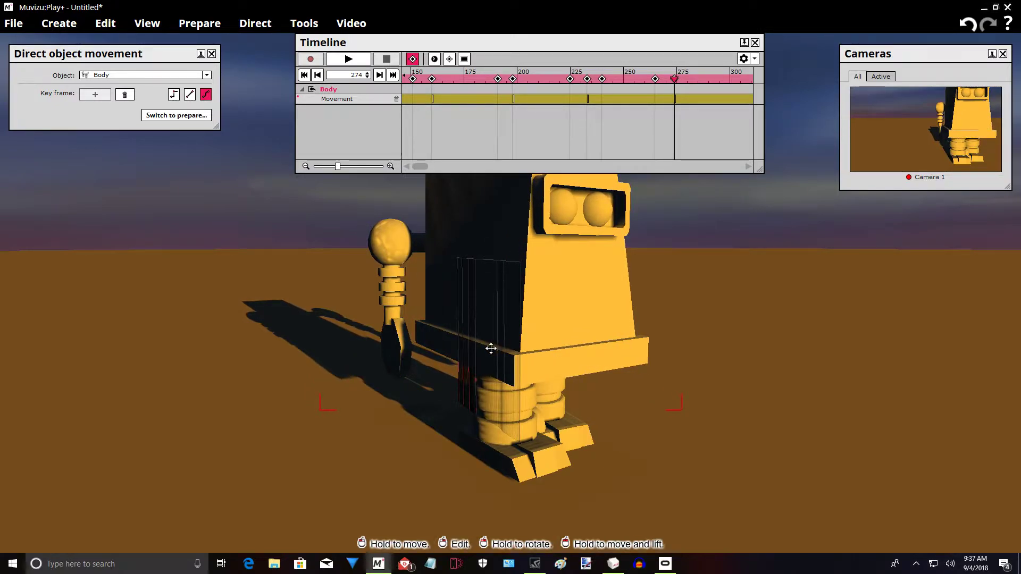
middle_click_drag(395, 391, 449, 417)
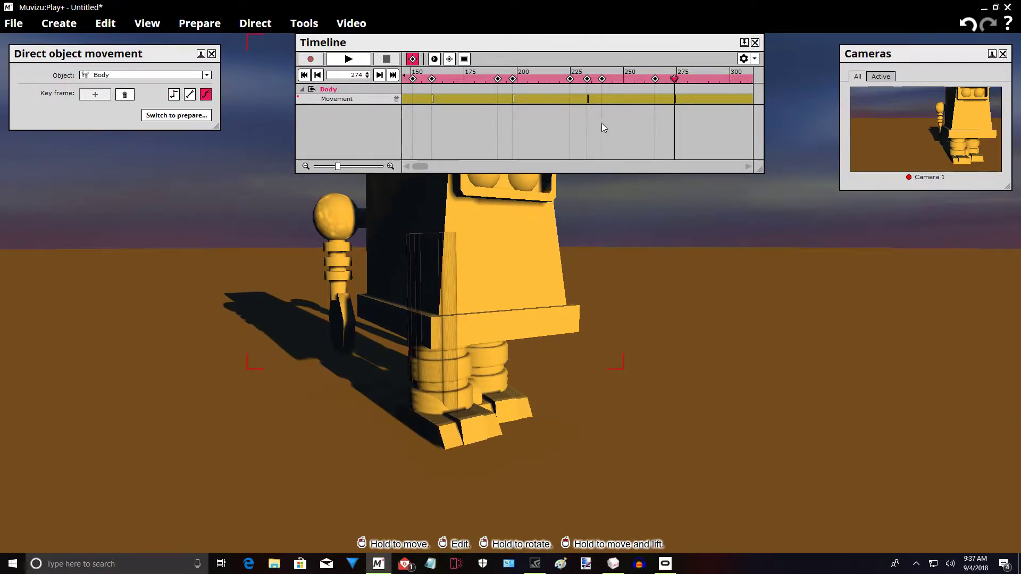
Add a movement key frame for the Left Leg at the control point at frame 274, keeping its planted position.
left_click_drag(674, 78, 675, 102)
left_click_drag(652, 264, 617, 324)
middle_click_drag(617, 324, 570, 333)
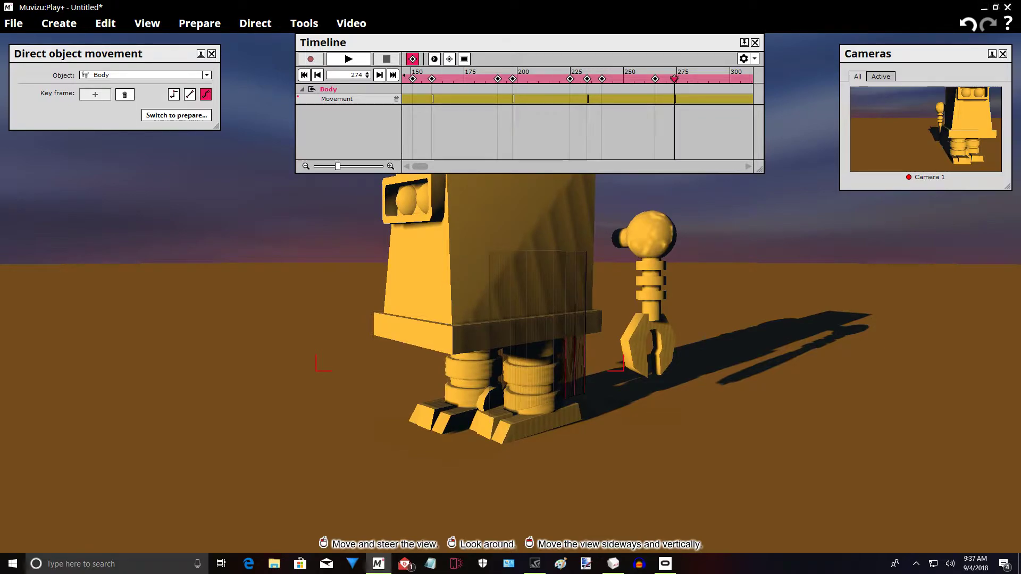
left_click(530, 376)
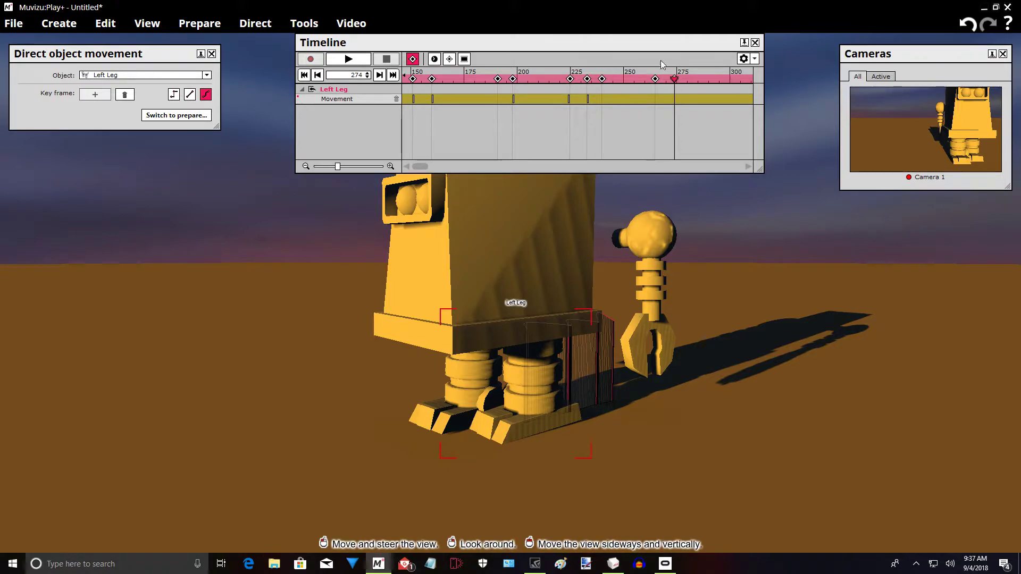
left_click_drag(674, 88, 675, 89)
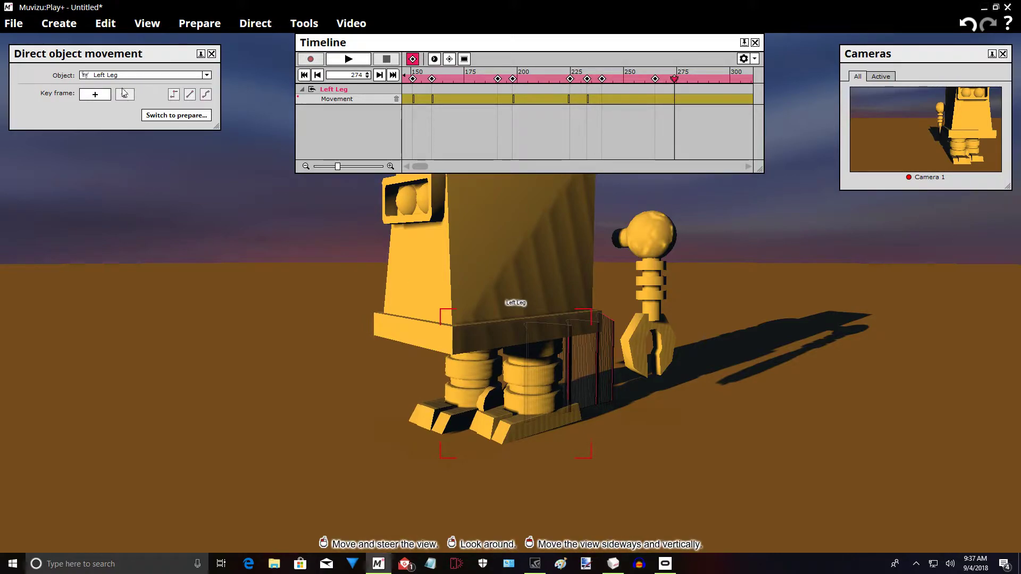
left_click(107, 97)
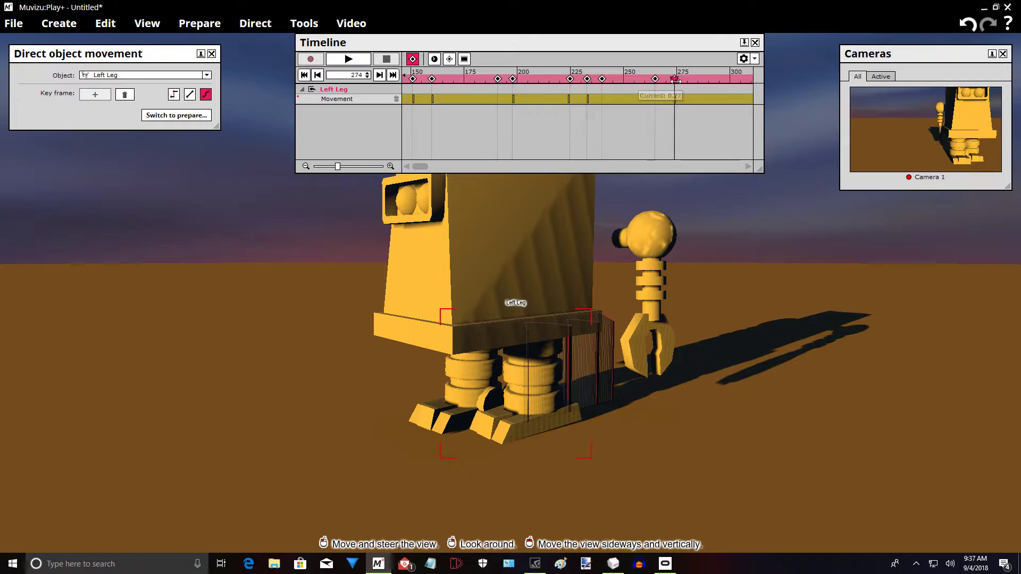
Create a control point at frame 300, key the Left Leg there and move it forward and up off the ground.
left_click_drag(676, 80, 678, 81)
left_click_drag(698, 81, 619, 86)
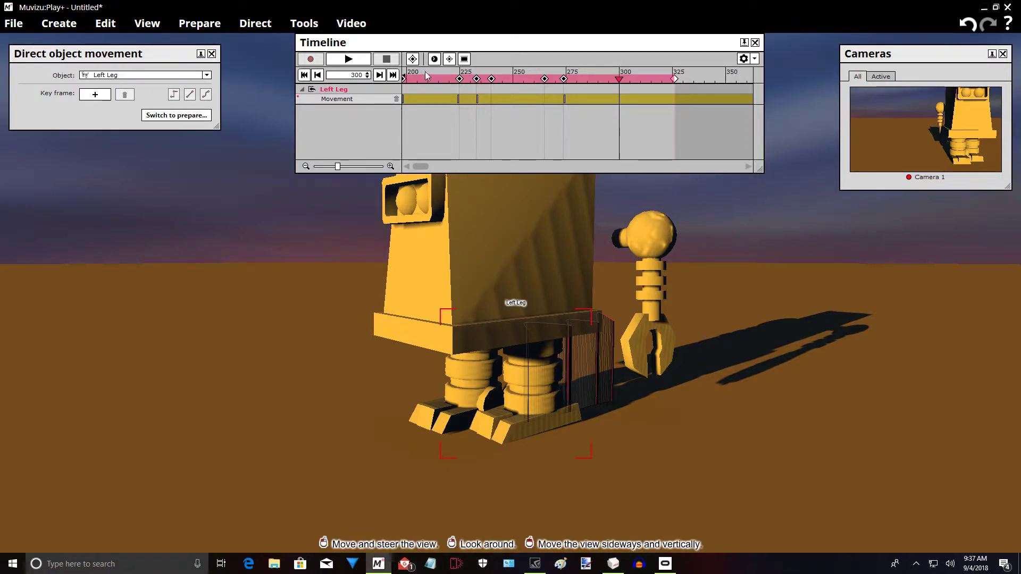
left_click(95, 95)
left_click_drag(536, 367, 510, 363)
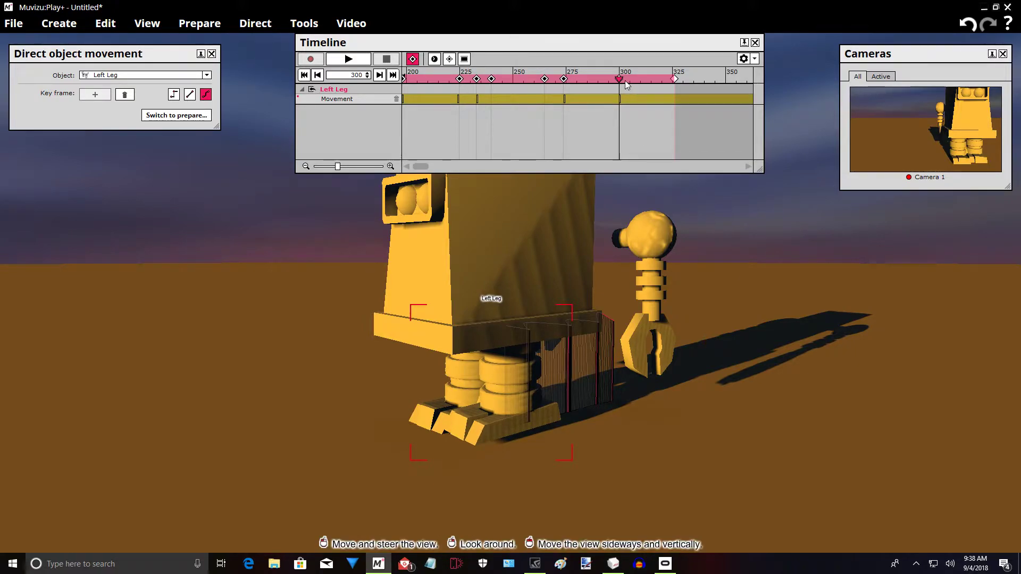
Create a control point at frame 312, key the Left Leg there and lower its foot to the ground.
left_click_drag(621, 80, 645, 82)
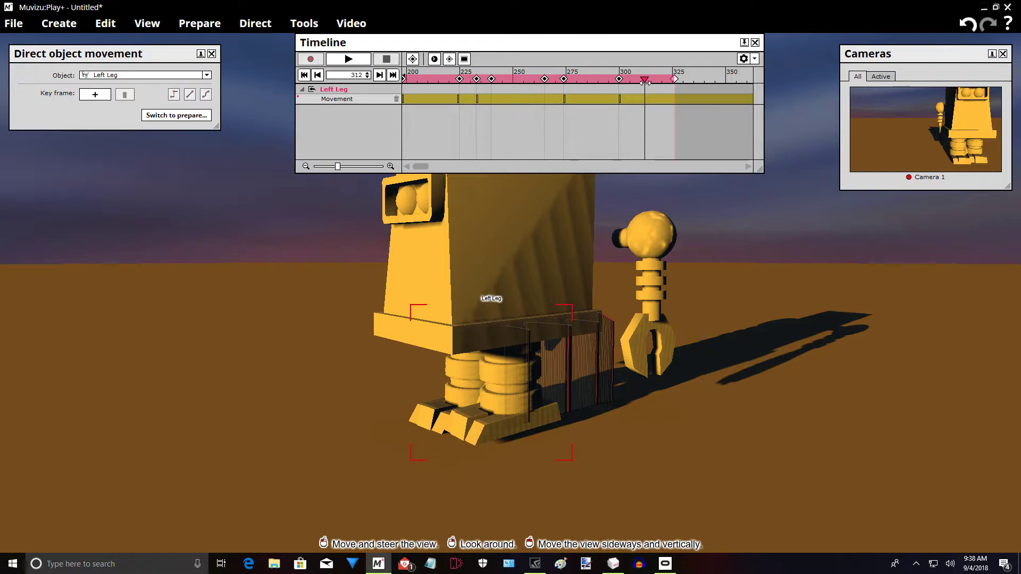
left_click(412, 59)
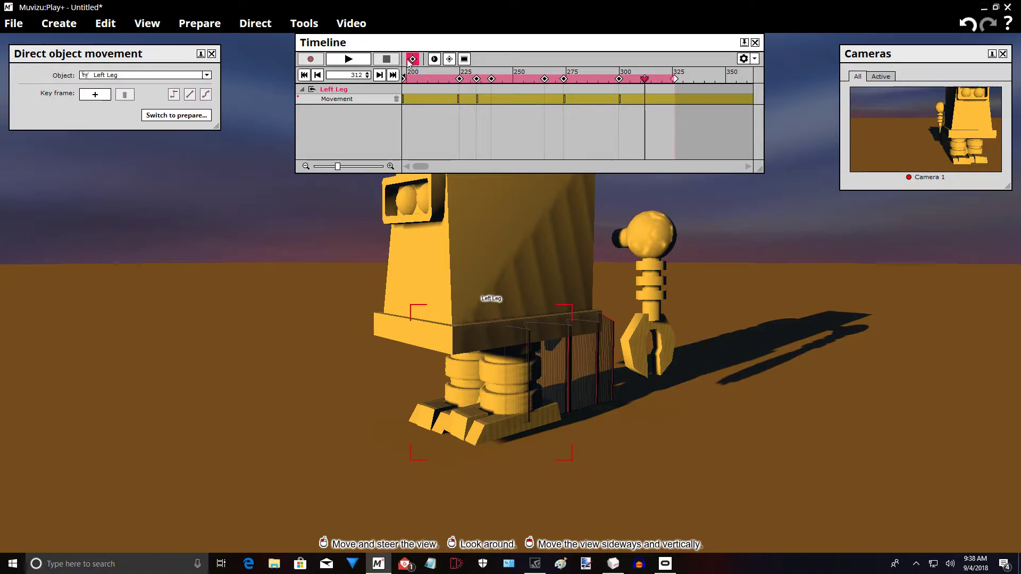
left_click(104, 96)
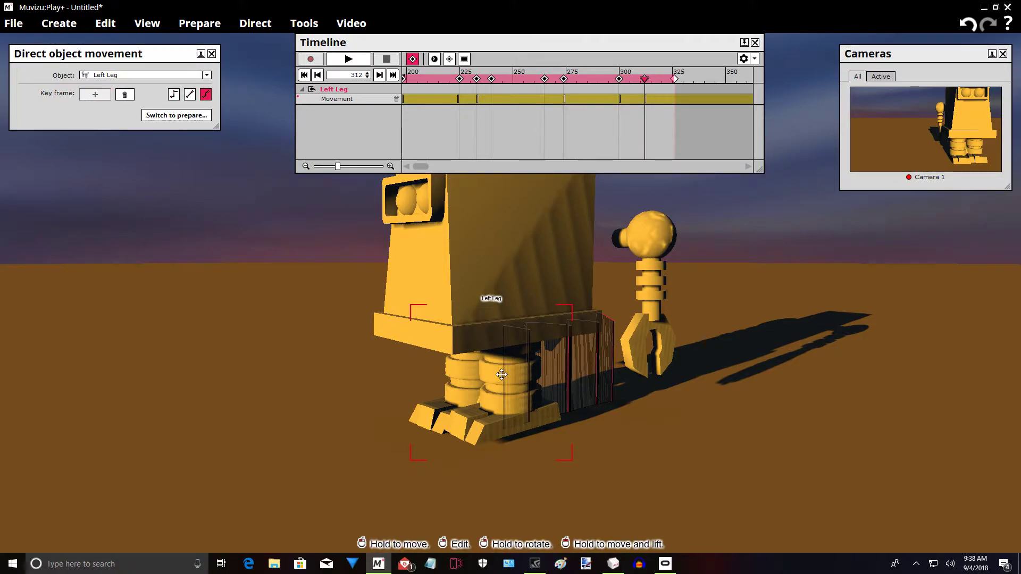
left_click_drag(506, 382, 506, 388)
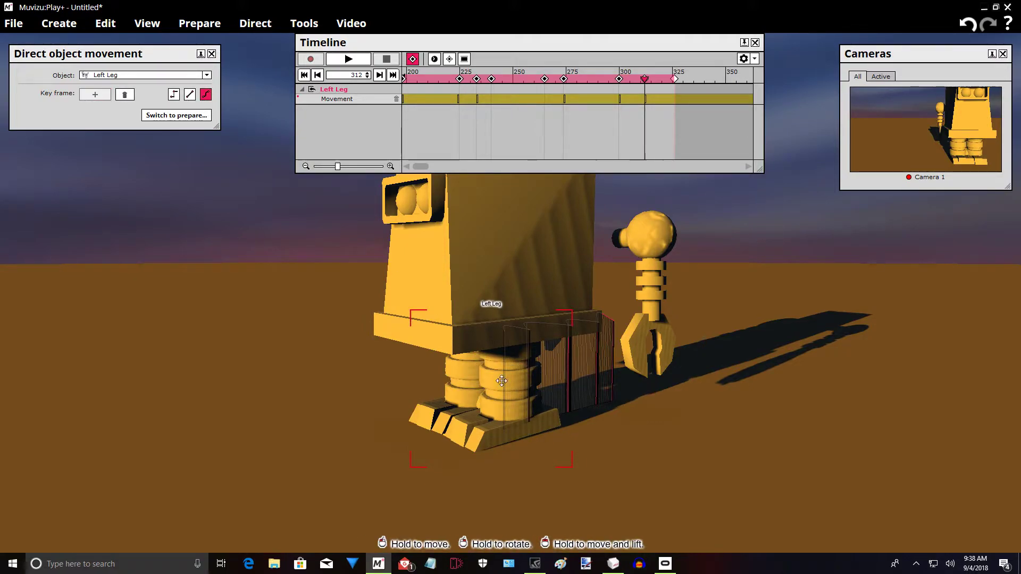
Viewing the robot from the front, move the Right Leg outward, away from the Left Leg, at its frame 274 key frame.
left_click_drag(604, 424, 558, 417)
right_click_drag(559, 417, 665, 441)
middle_click_drag(665, 441, 452, 434)
middle_click_drag(618, 383, 570, 380)
right_click_drag(569, 380, 623, 383)
middle_click_drag(623, 383, 618, 382)
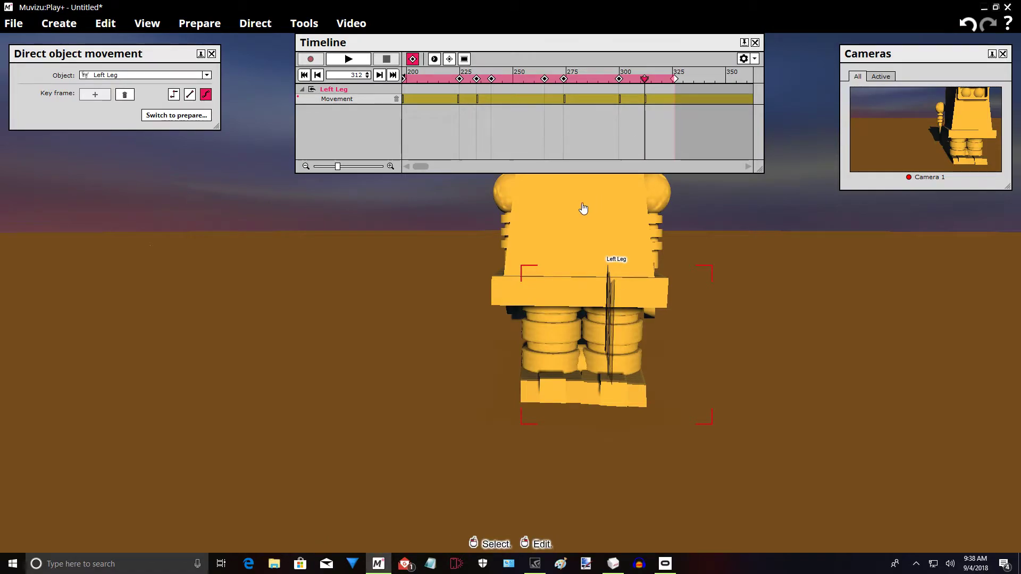
left_click(557, 337)
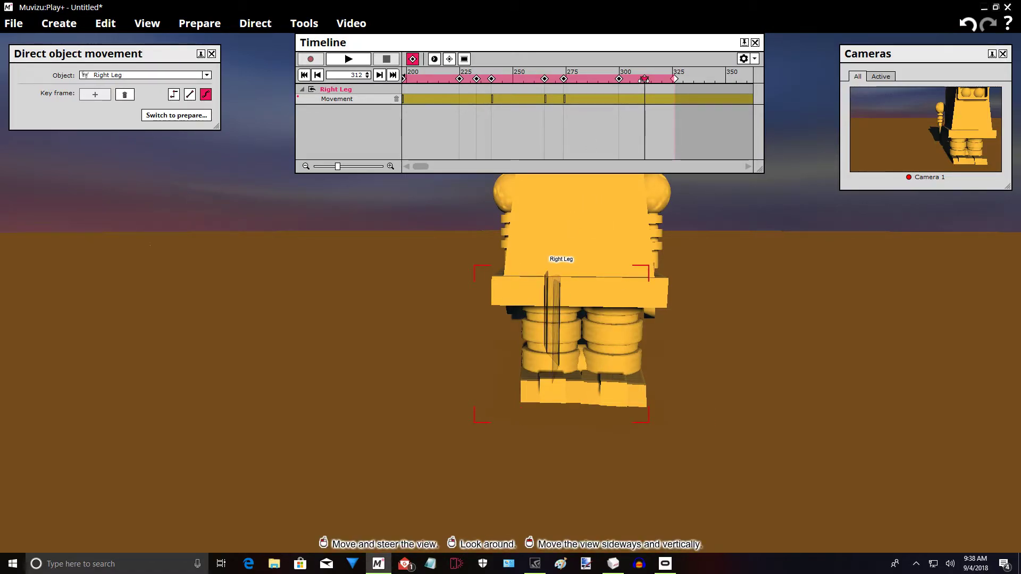
left_click_drag(644, 79, 564, 84)
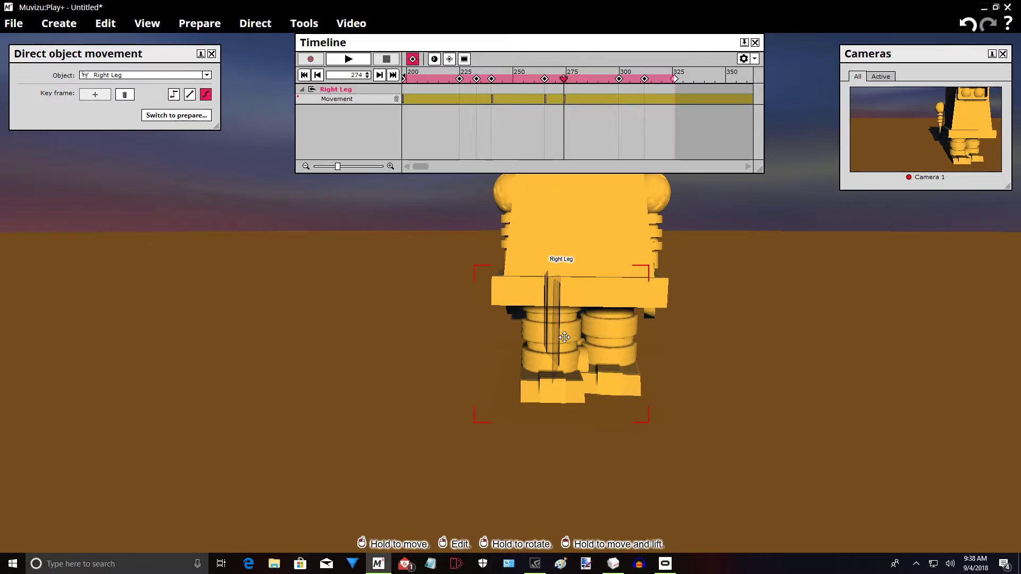
left_click_drag(564, 338, 564, 337)
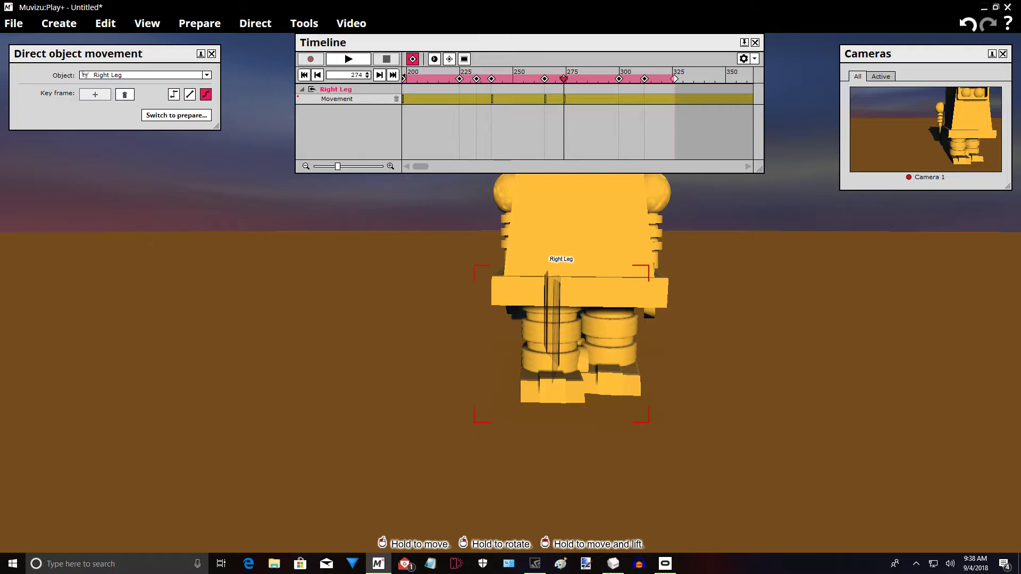
left_click_drag(565, 337, 551, 337)
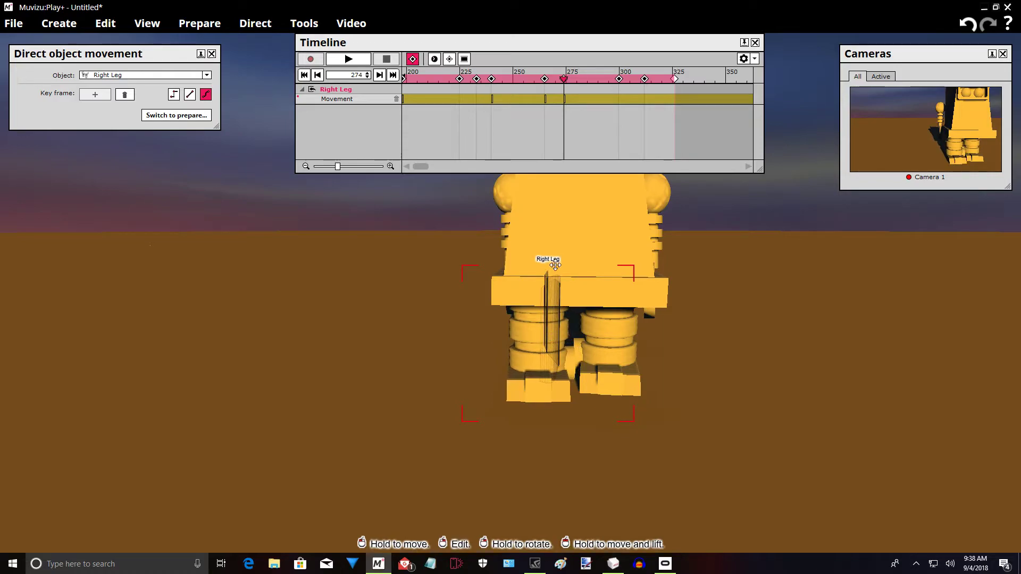
Shift the Right Leg outward from the Left Leg at its key frames at frames 265 and 240.
left_click_drag(563, 80, 545, 80)
left_click_drag(546, 314, 530, 314)
left_click_drag(544, 79, 491, 78)
left_click_drag(567, 319, 558, 320)
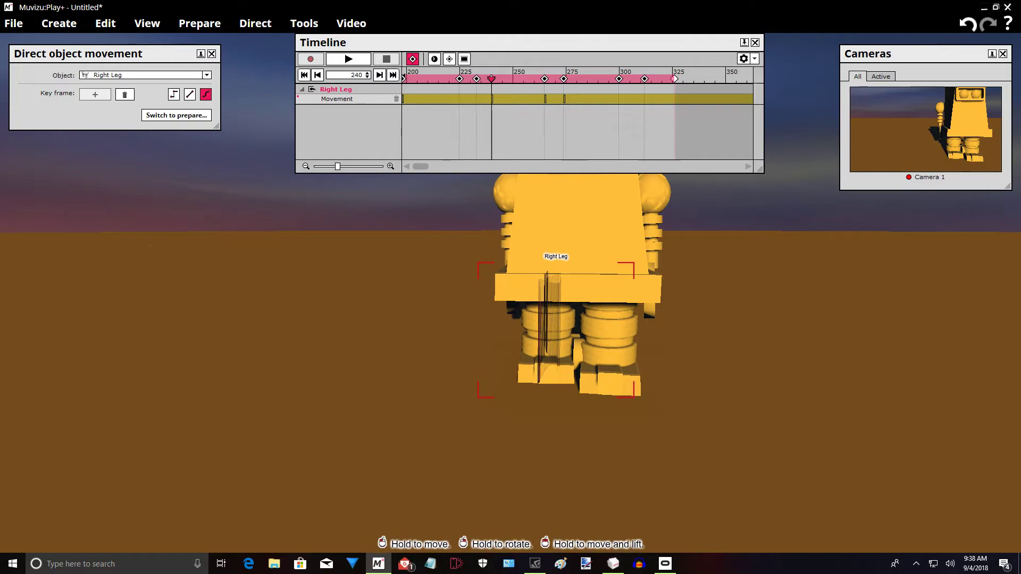
Move the Right Leg outward at its frame 198 key frame to widen the gap between the legs.
left_click_drag(491, 79, 452, 87)
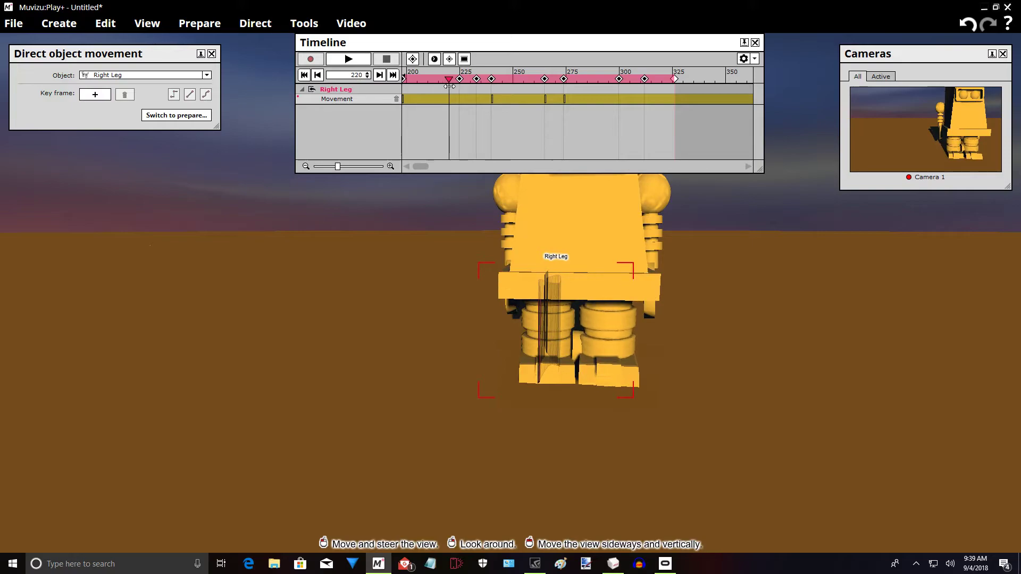
scroll(485, 150, "up", 2)
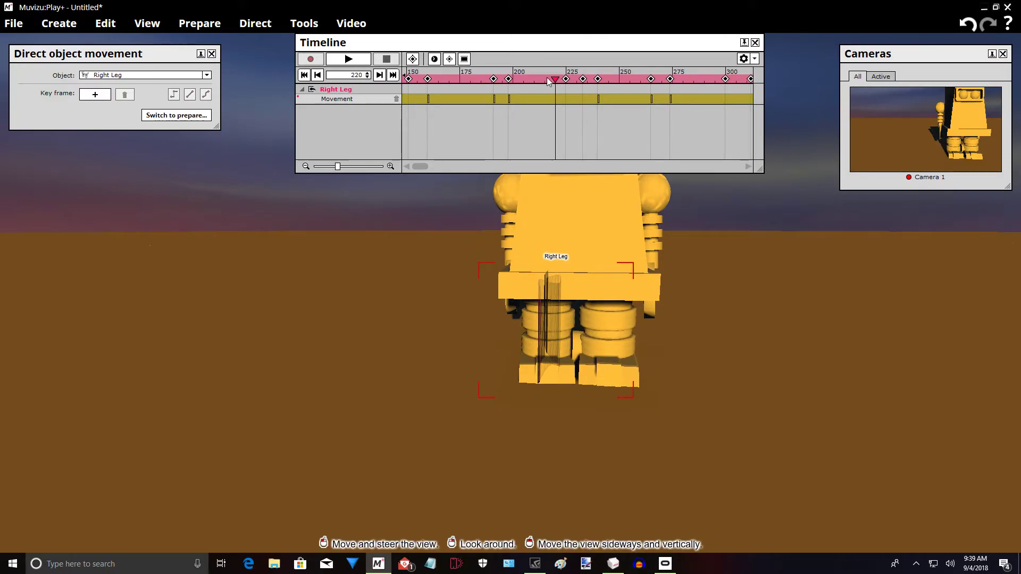
left_click_drag(555, 78, 509, 78)
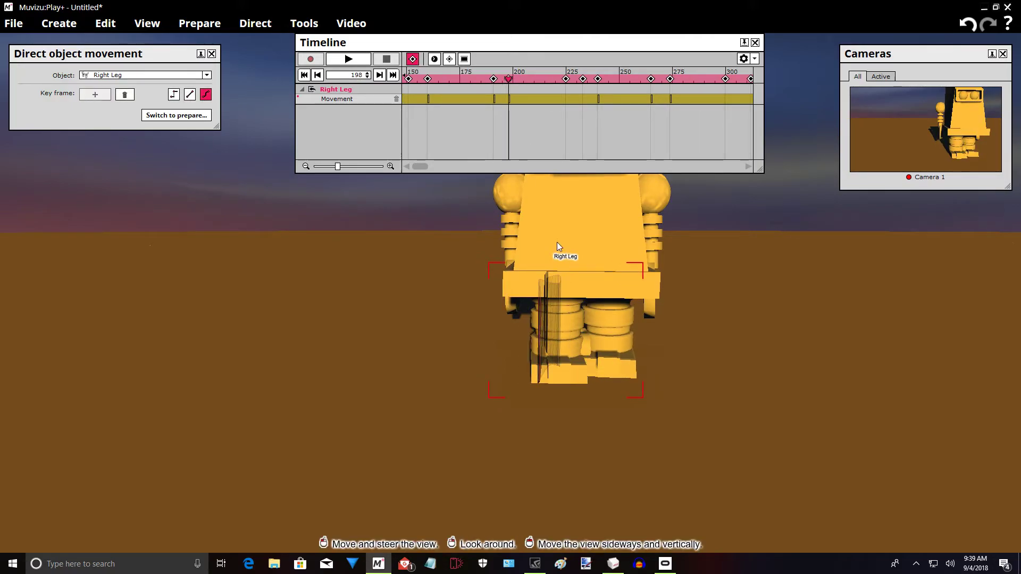
left_click_drag(542, 335, 533, 335)
right_click_drag(550, 326, 546, 326)
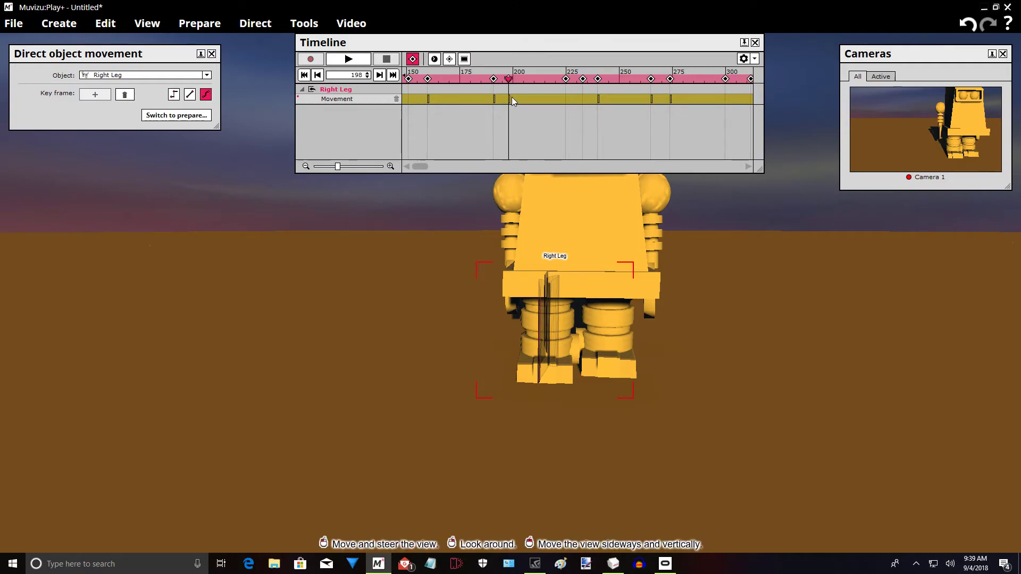
Adjust the Right Leg's sideways spacing from the Left Leg at its key frames at frames 191 and 160.
left_click_drag(506, 79, 493, 79)
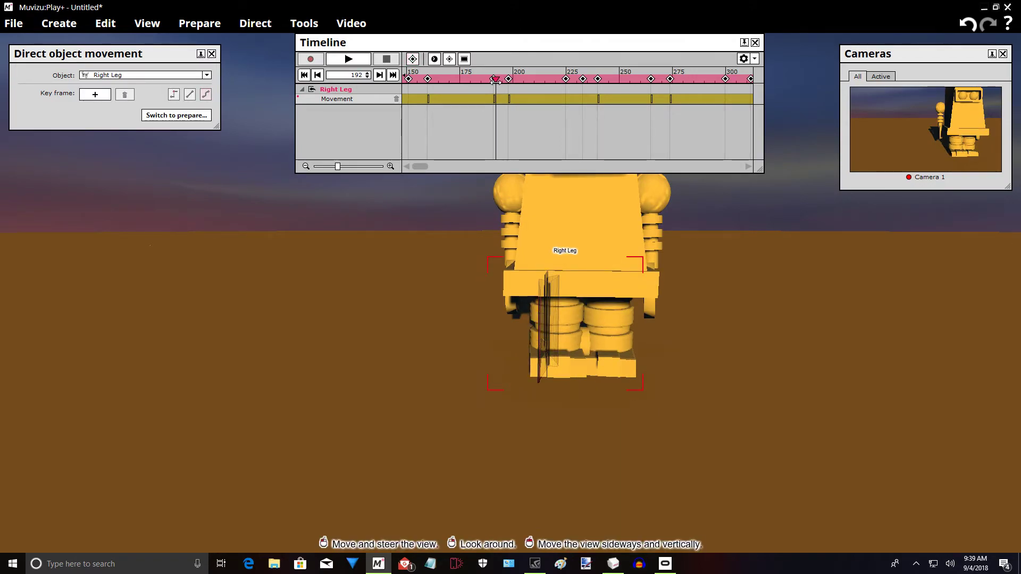
left_click_drag(563, 319, 553, 320)
right_click_drag(555, 320, 550, 320)
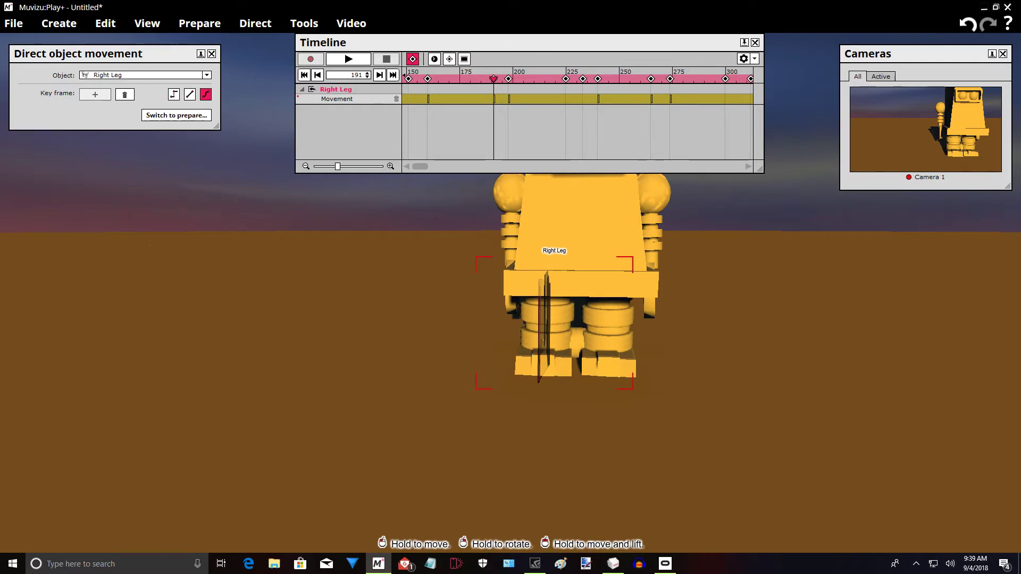
left_click_drag(494, 79, 429, 84)
right_click_drag(554, 321, 552, 192)
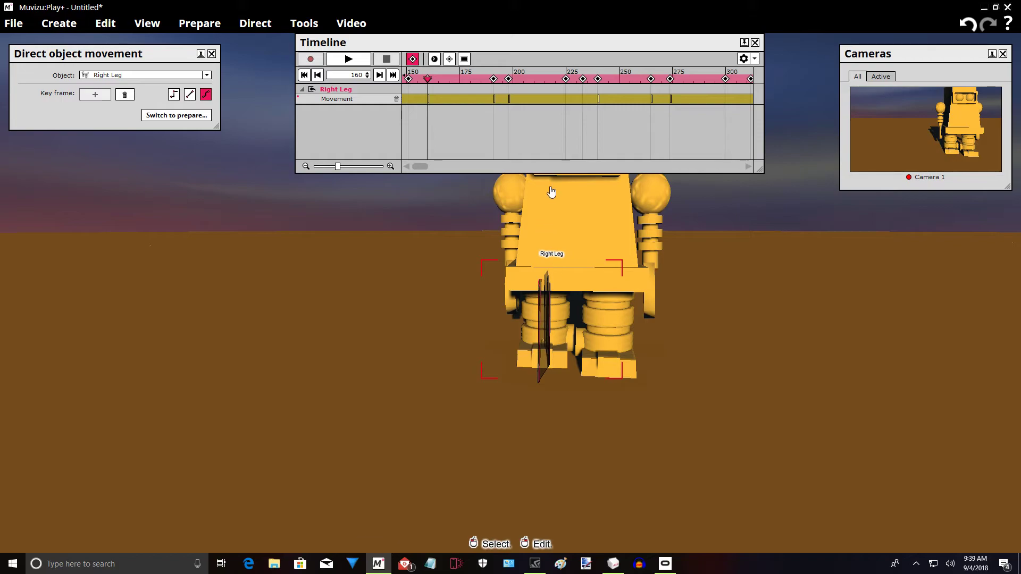
Check the Right Leg's spacing at the earlier control points at frames 124, 85 and 50.
scroll(563, 169, "up", 1)
scroll(563, 169, "up", 2)
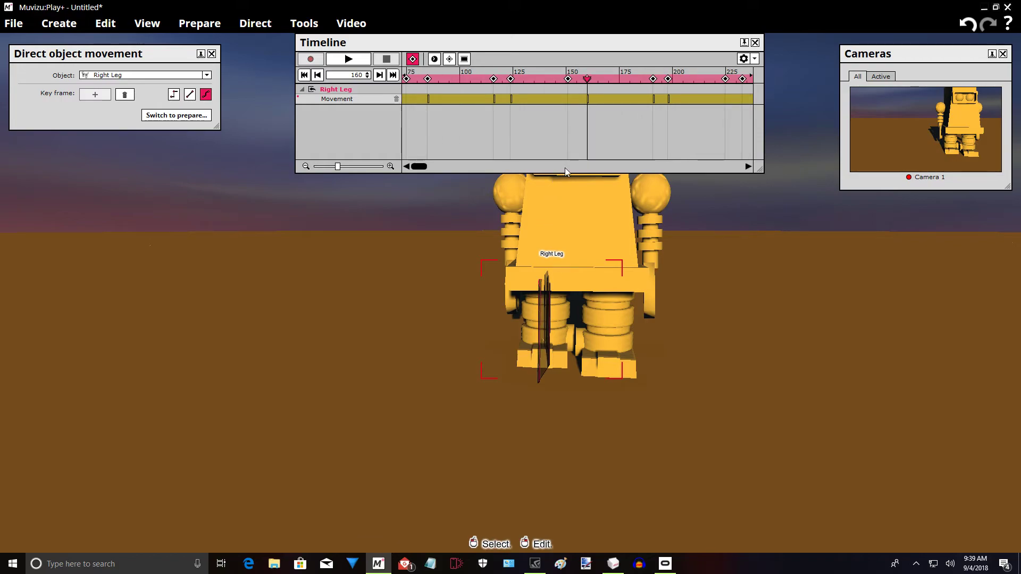
left_click_drag(586, 79, 511, 79)
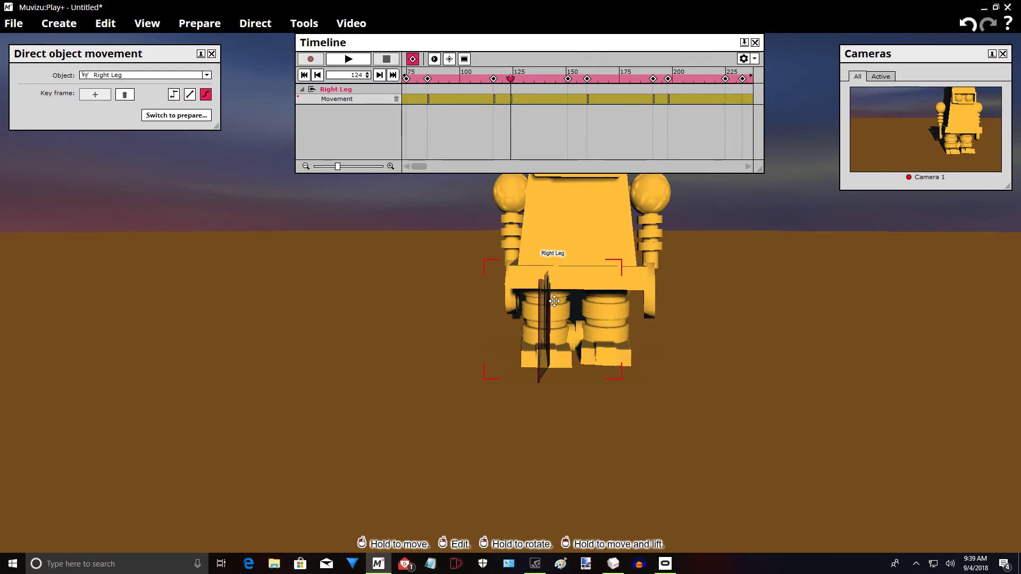
left_click_drag(511, 80, 427, 94)
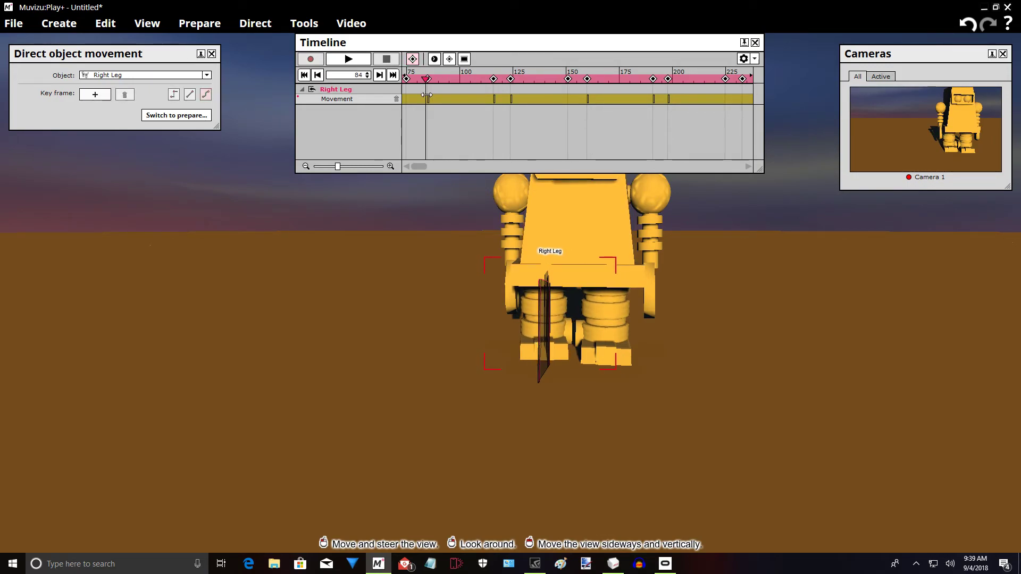
scroll(473, 163, "up", 1)
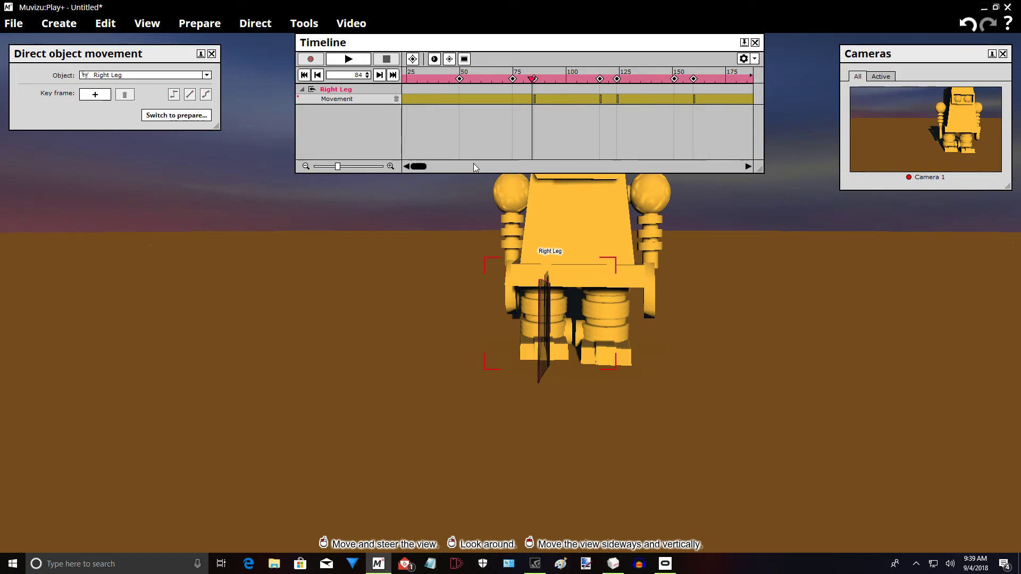
left_click(535, 88)
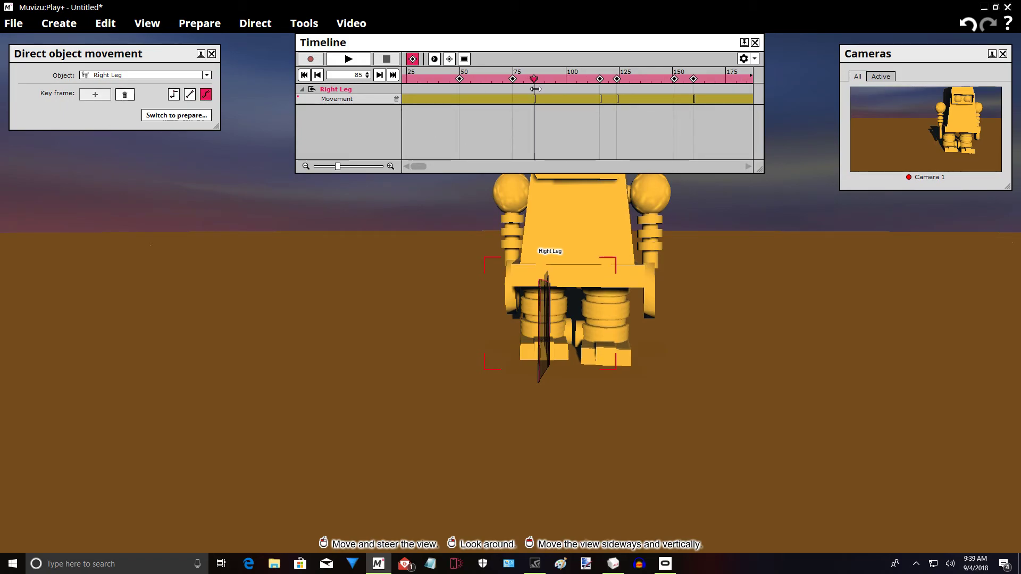
left_click_drag(534, 89, 460, 96)
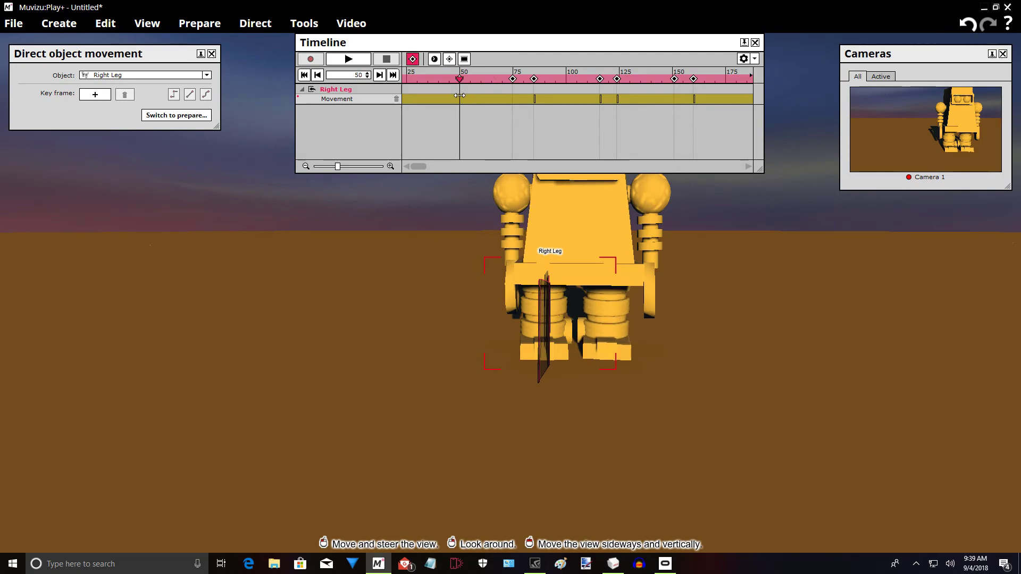
Examine the whole robot and the Right Leg's movement path from the front at an angle at frame 50.
scroll(488, 165, "up", 1)
scroll(487, 165, "down", 2)
scroll(487, 165, "up", 2)
scroll(487, 165, "down", 1)
scroll(487, 165, "down", 1)
middle_click_drag(513, 261, 522, 196)
right_click_drag(522, 195, 522, 252)
middle_click_drag(521, 252, 692, 215)
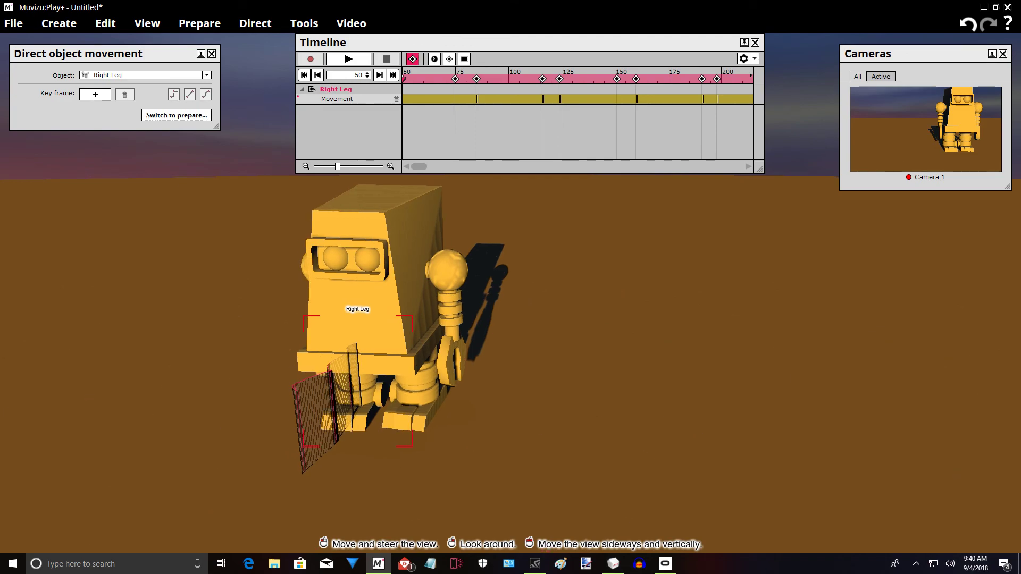